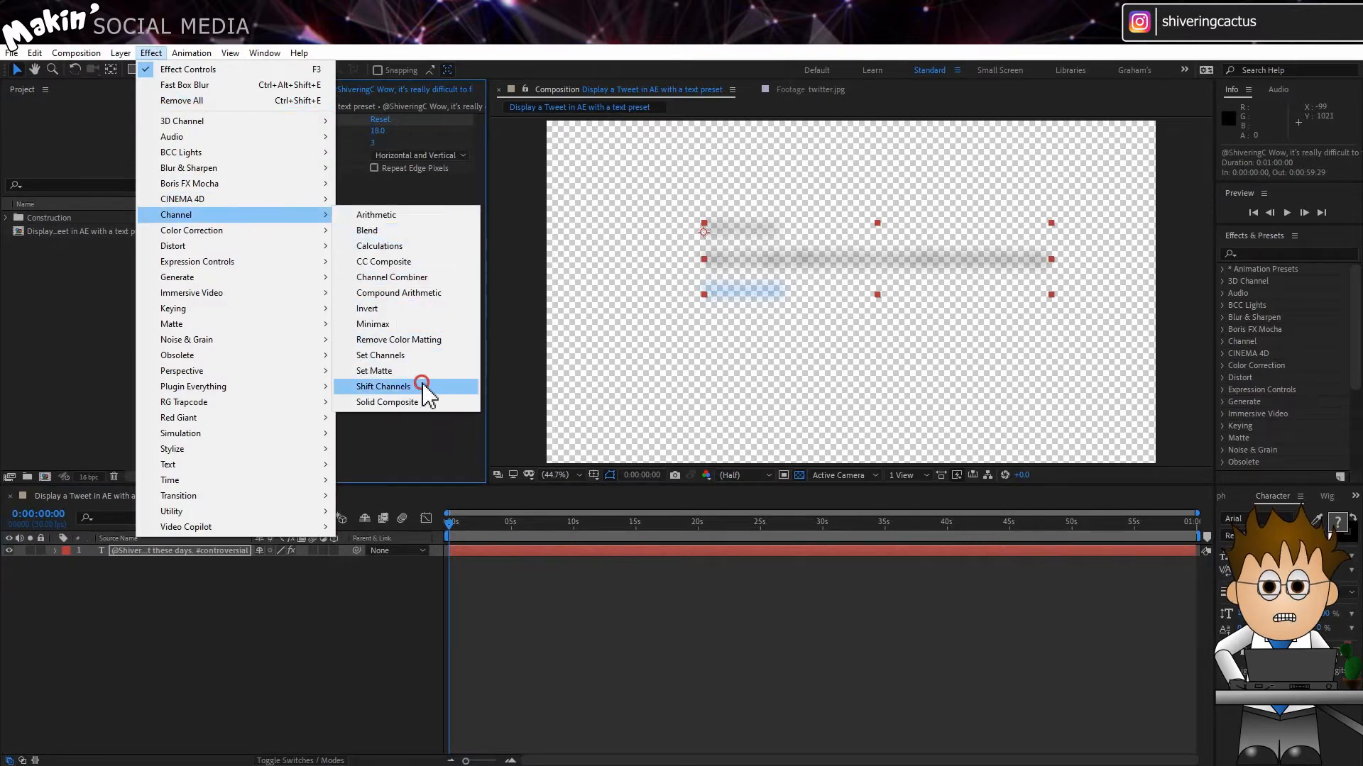
# Step: Apply the Shift Channels effect to the blurred tweet text and take its alpha from Full On
pyautogui.click(424, 386)
pyautogui.click(429, 193)
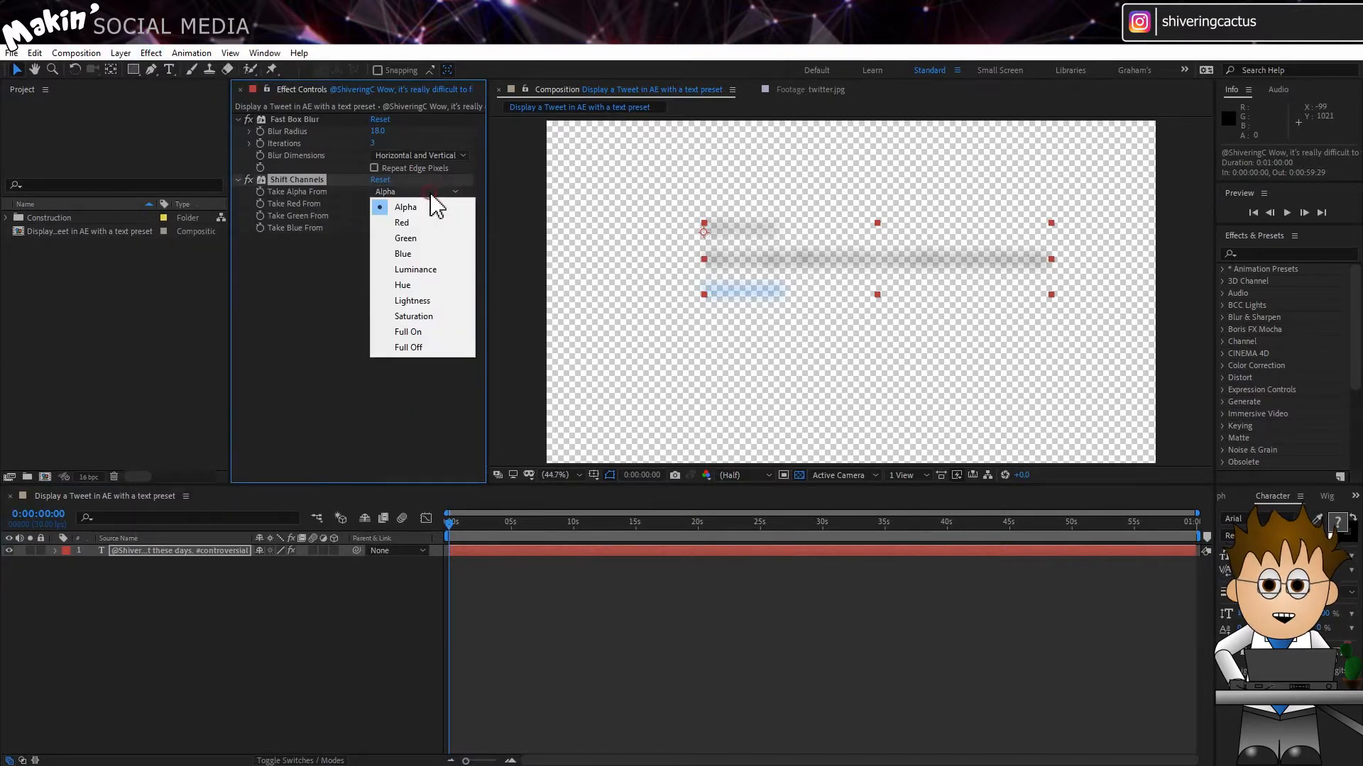
pyautogui.click(436, 333)
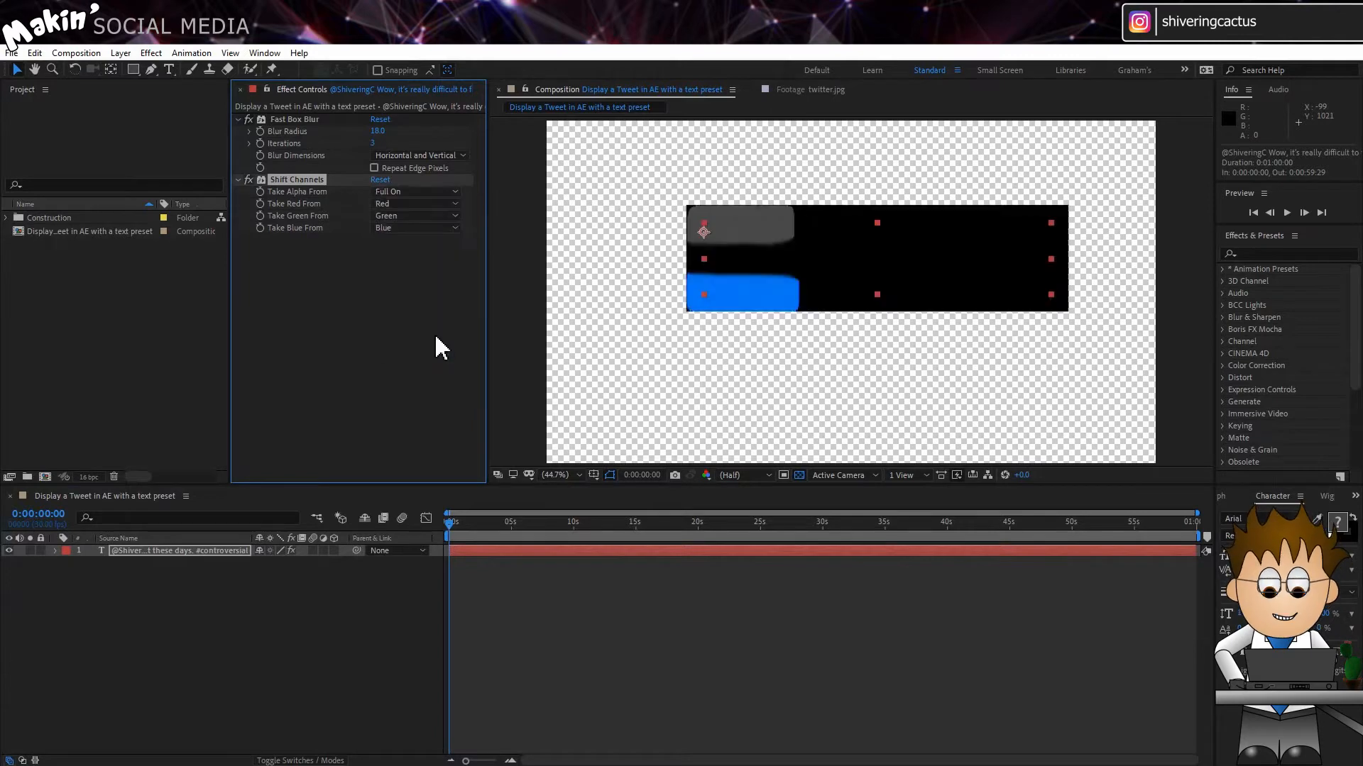
pyautogui.click(410, 311)
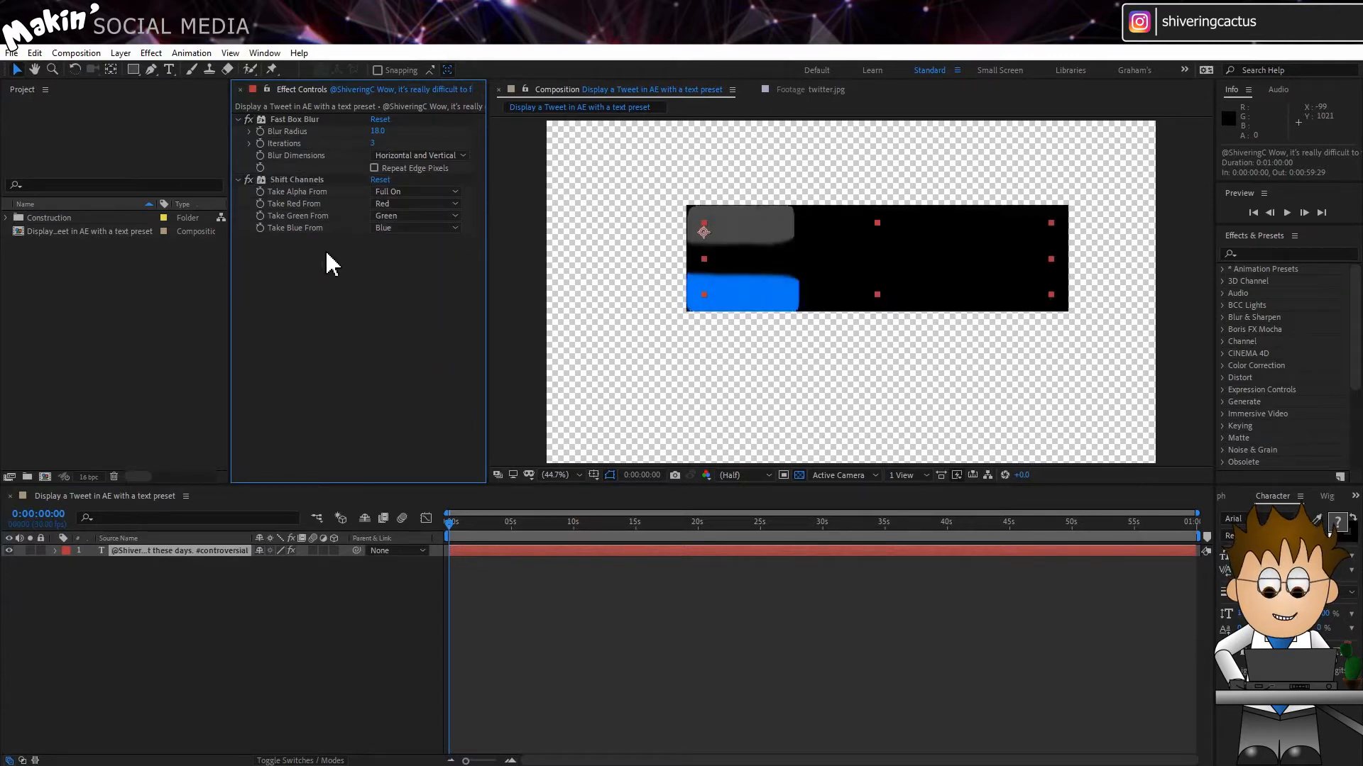
# Step: Add a CC RepeTile effect to the text layer with Expand Left set to 60
pyautogui.click(154, 54)
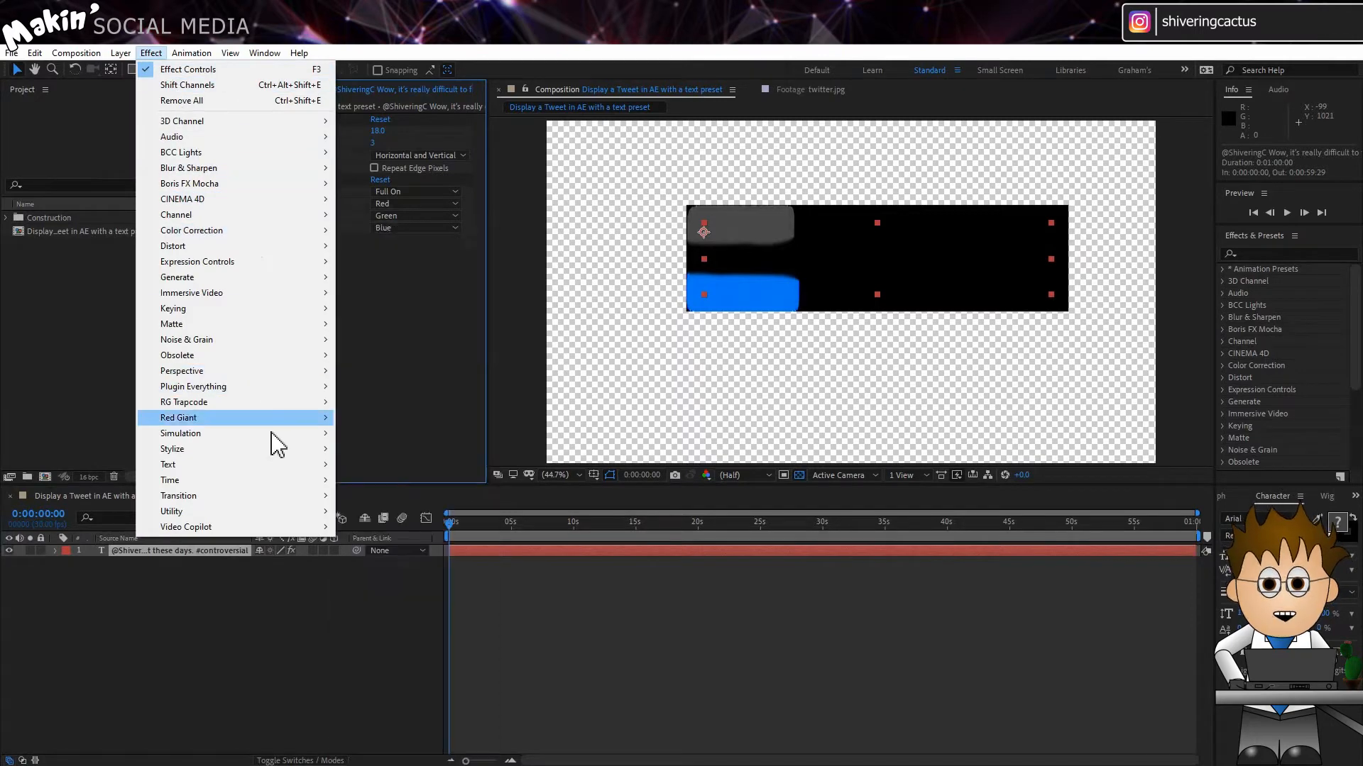
pyautogui.moveTo(276, 454)
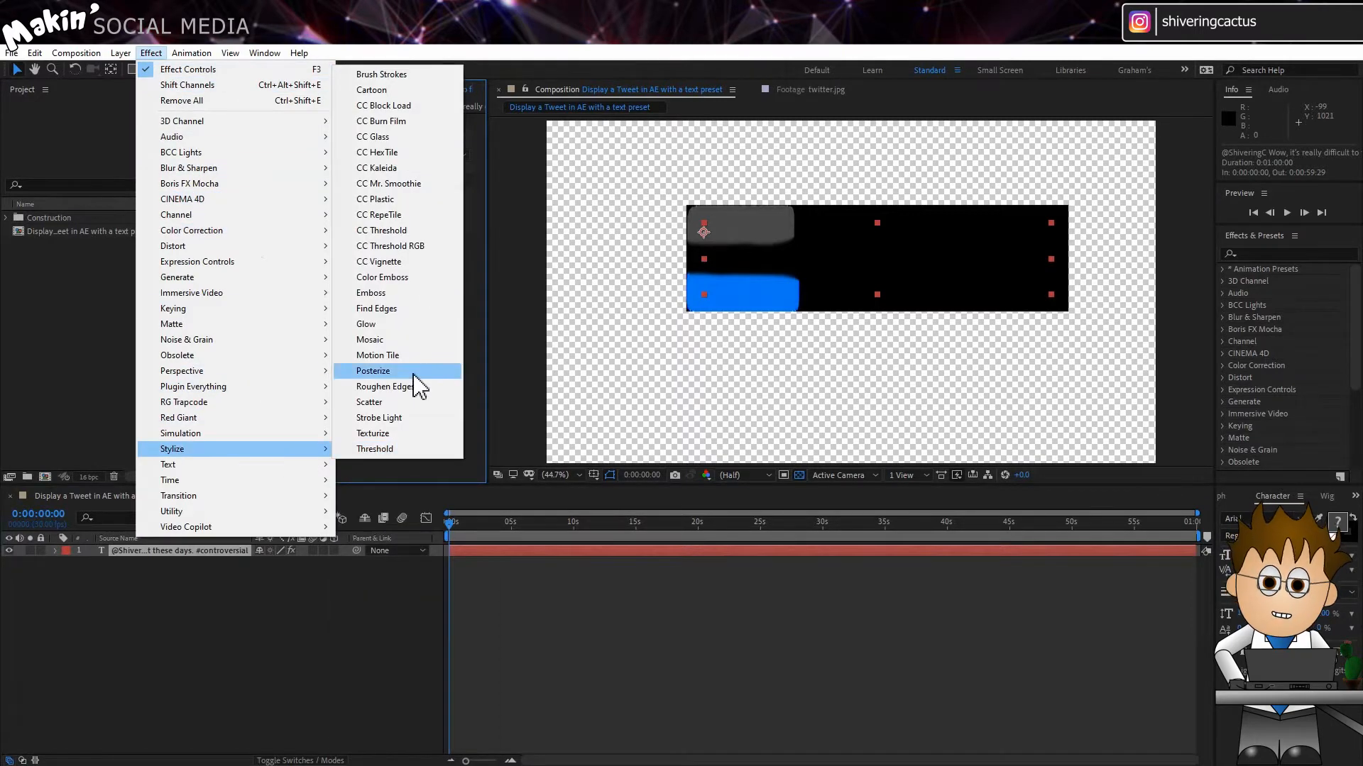
pyautogui.click(415, 214)
pyautogui.click(372, 264)
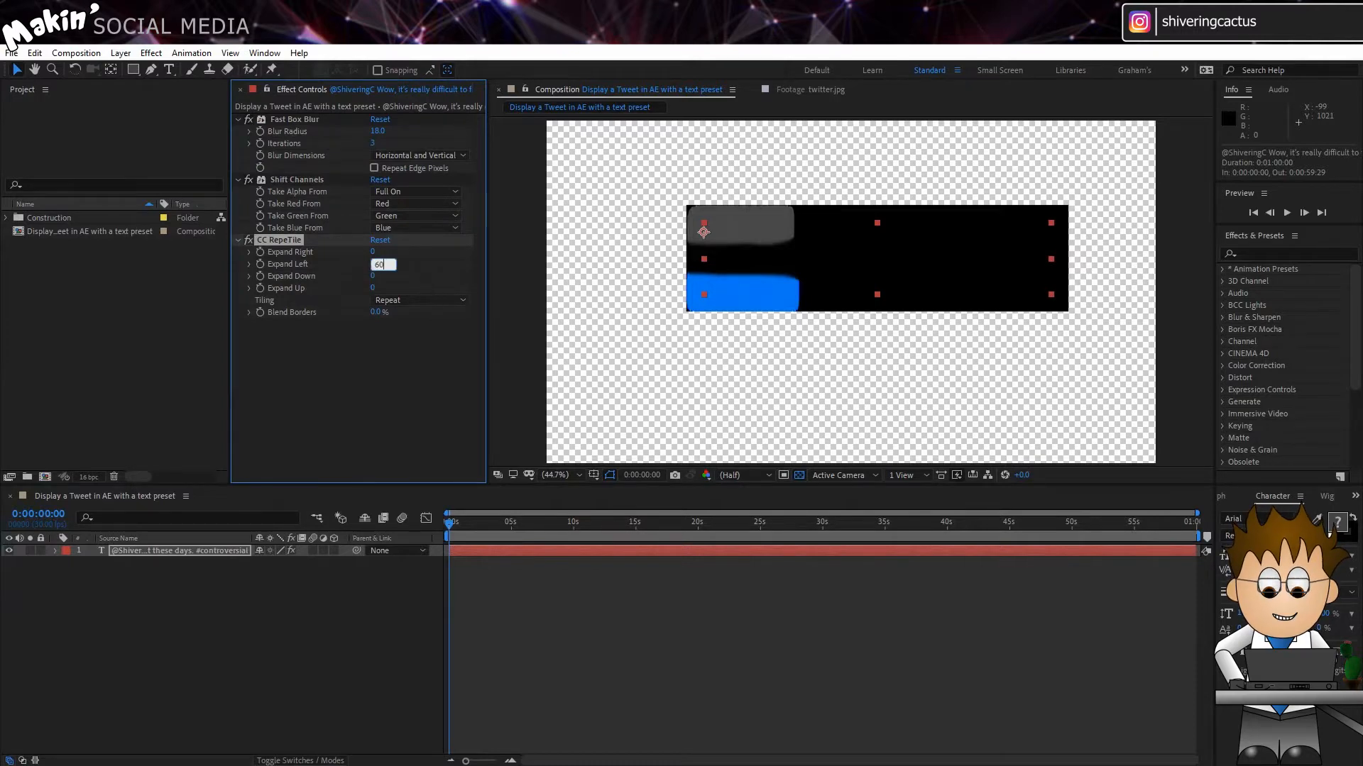
pyautogui.click(384, 358)
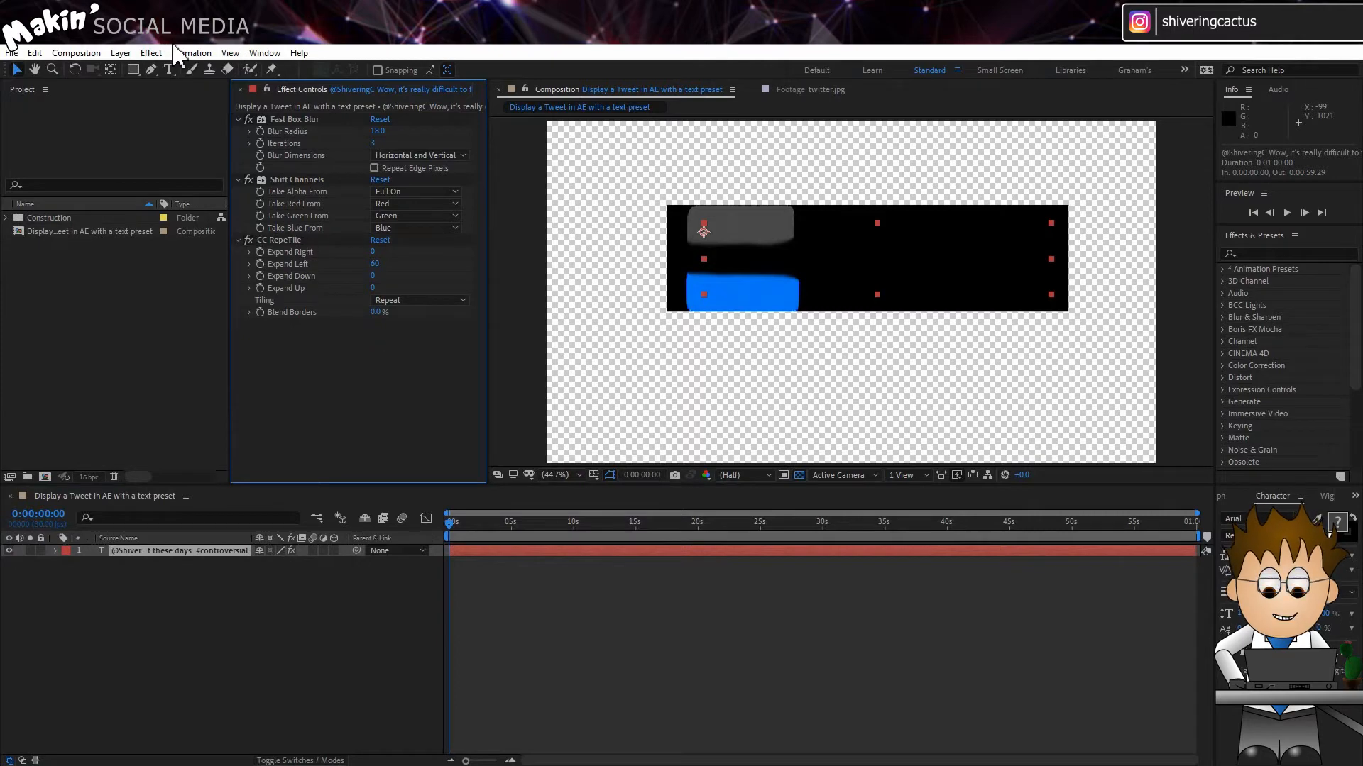
# Step: Add a Fill effect to the text layer and make its color white (FFFFFF)
pyautogui.click(151, 52)
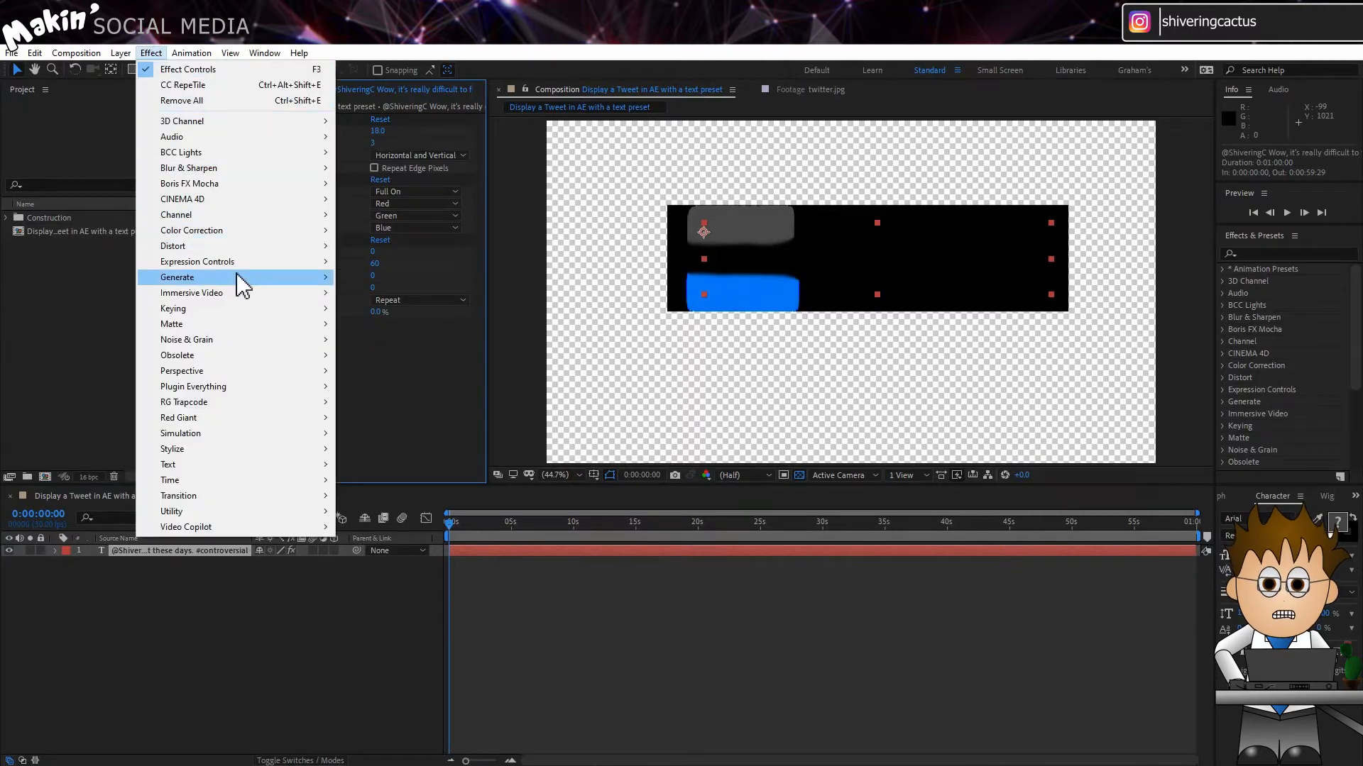
pyautogui.moveTo(238, 278)
pyautogui.click(383, 510)
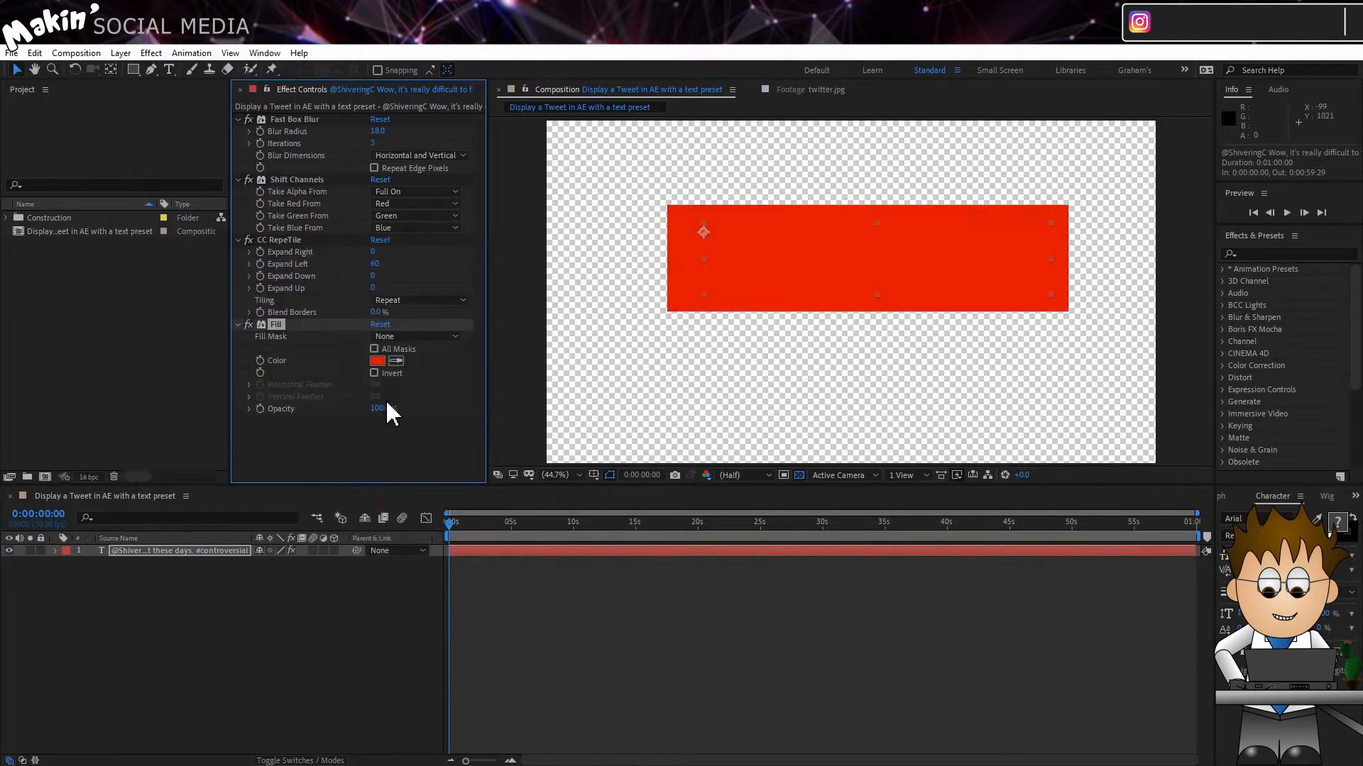
pyautogui.click(377, 360)
pyautogui.click(457, 377)
pyautogui.press('Return')
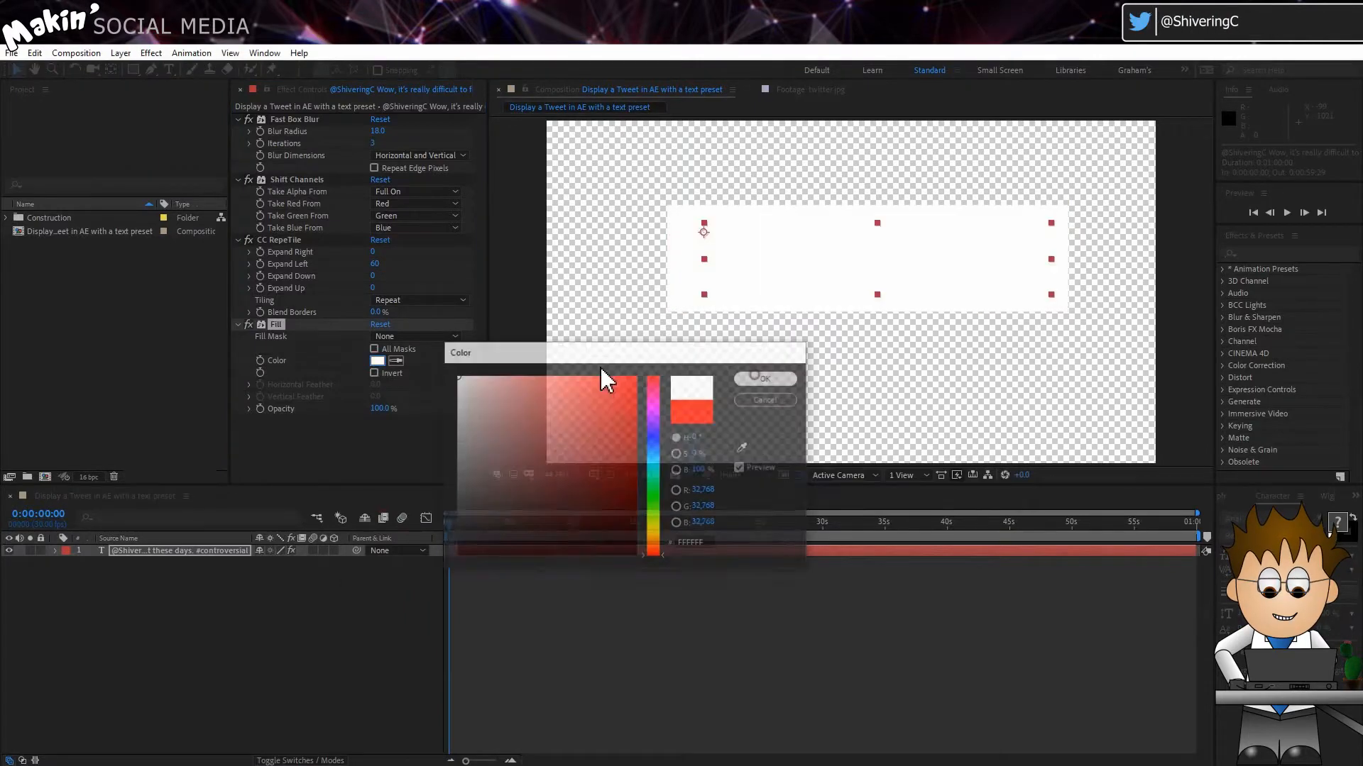
# Step: Add a Simple Choker effect with Choke Matte set to 50 and check the box's corners against a black background
pyautogui.click(152, 52)
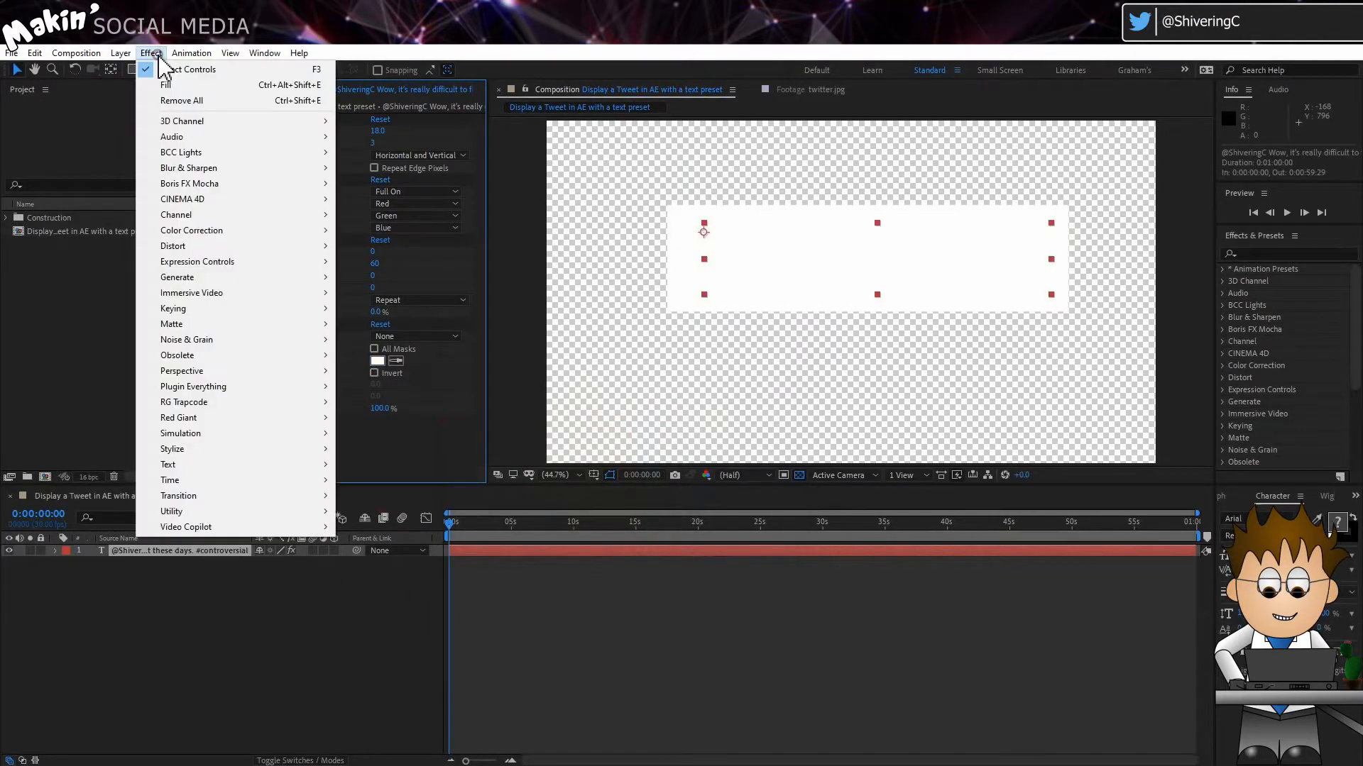
pyautogui.moveTo(279, 327)
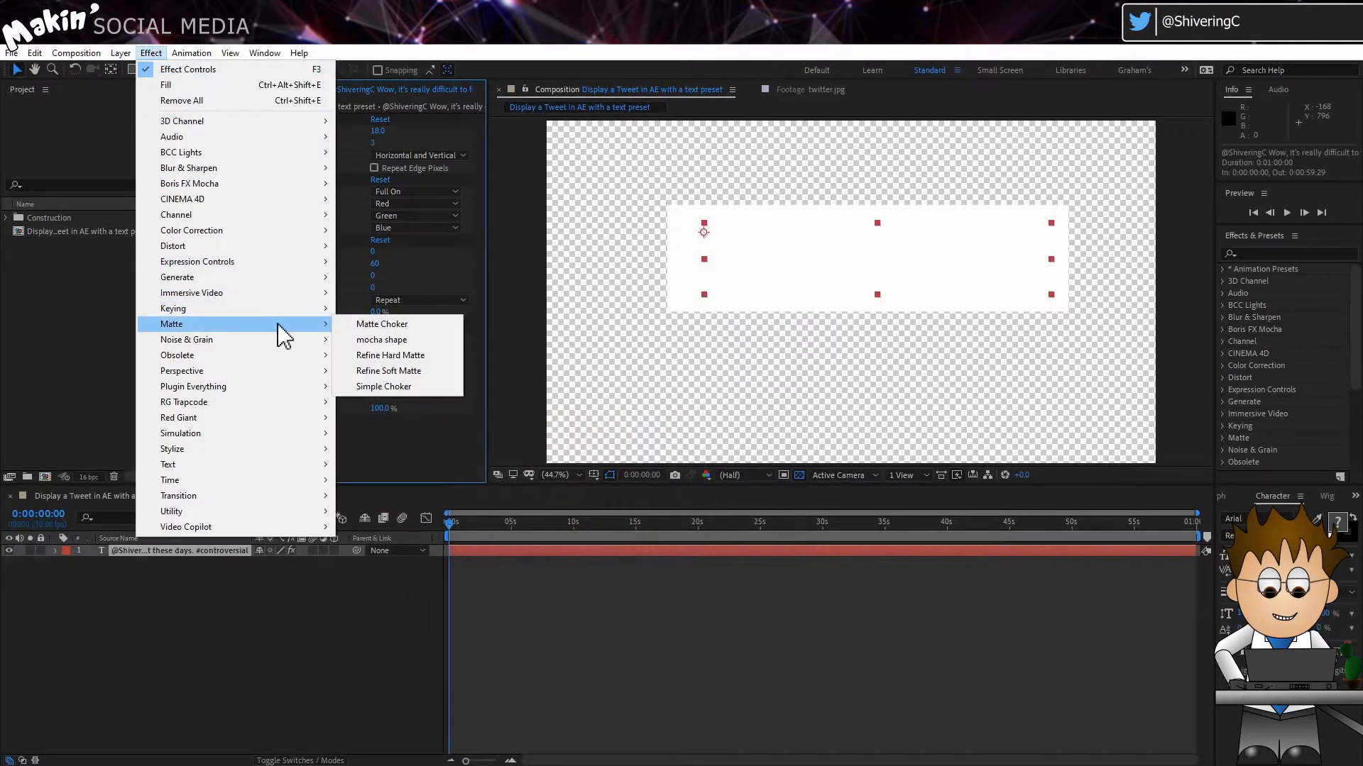
pyautogui.click(426, 387)
pyautogui.click(376, 445)
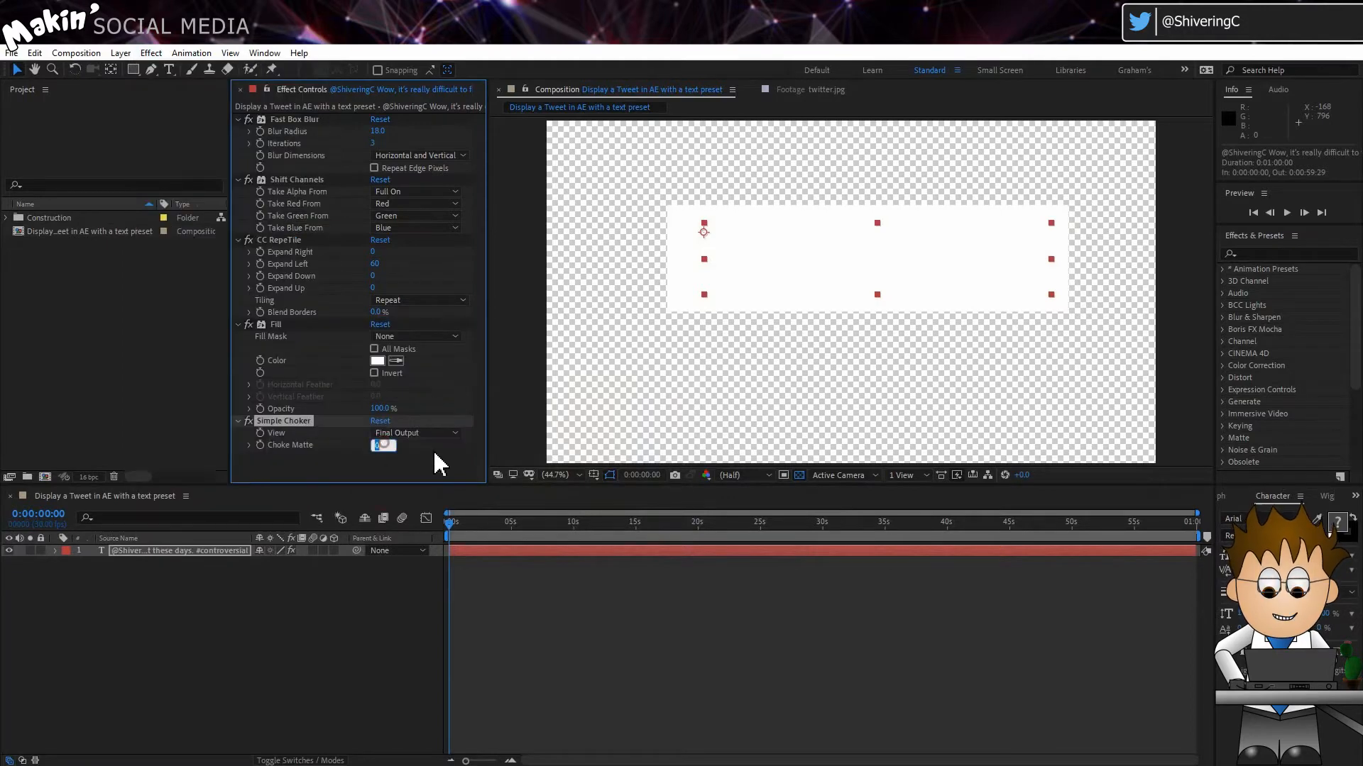
pyautogui.write('50')
pyautogui.press('Return')
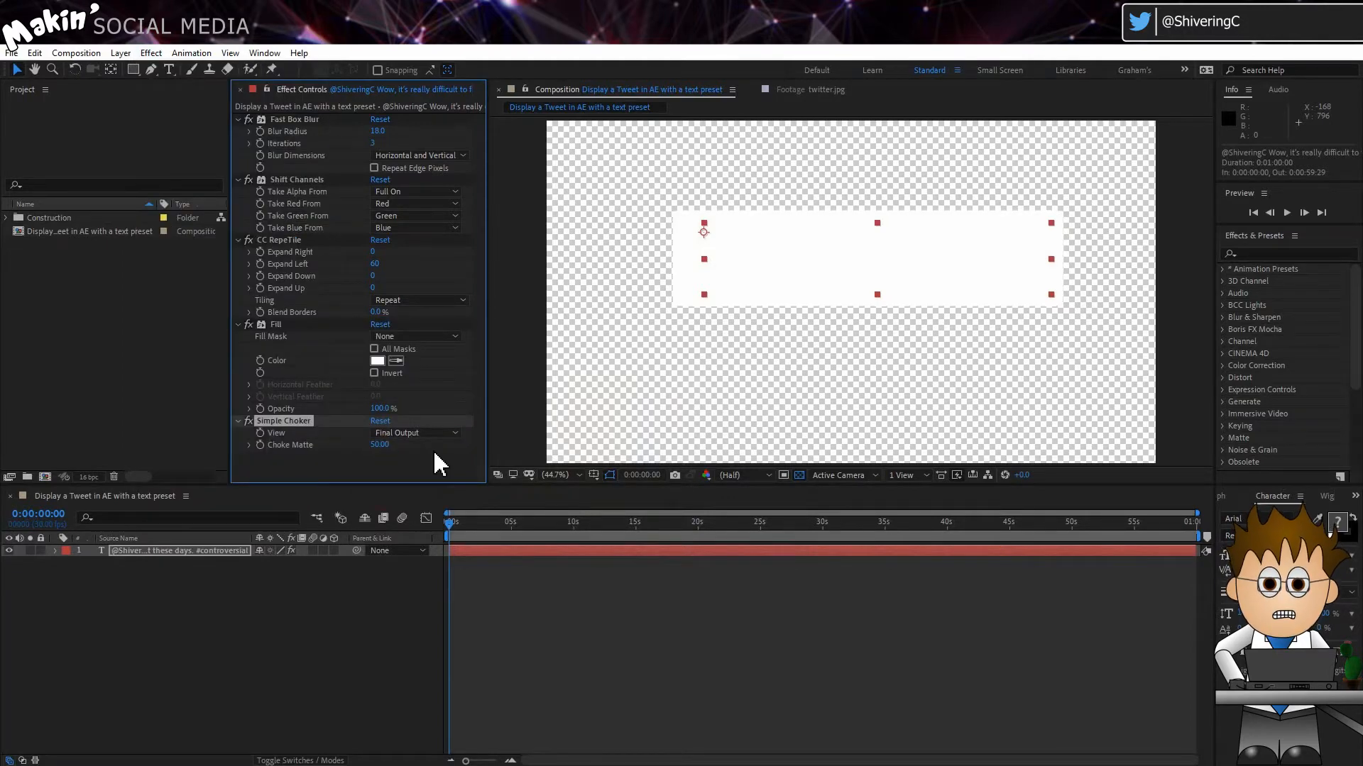
pyautogui.click(799, 475)
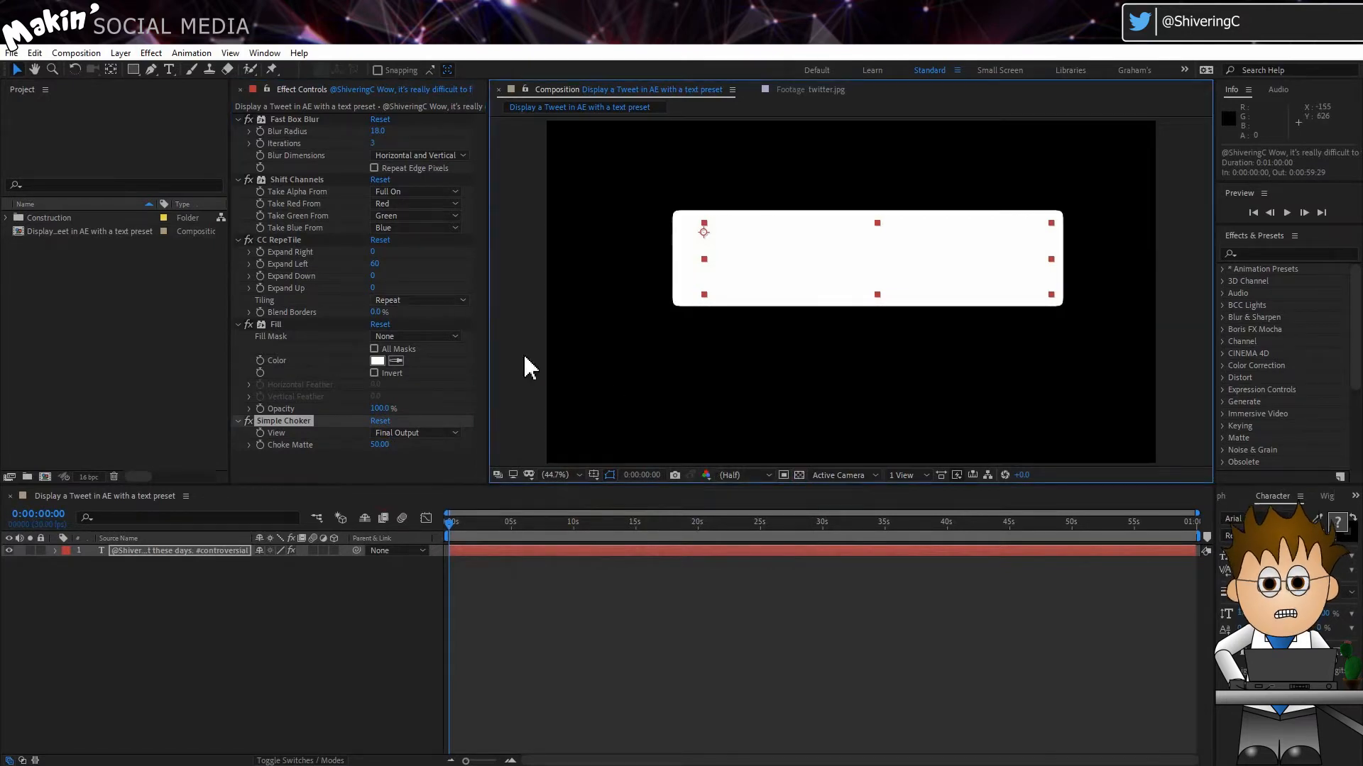
pyautogui.click(798, 476)
# Step: Add a Find Edges effect to the text layer with Blend With Original set to 75%
pyautogui.click(150, 53)
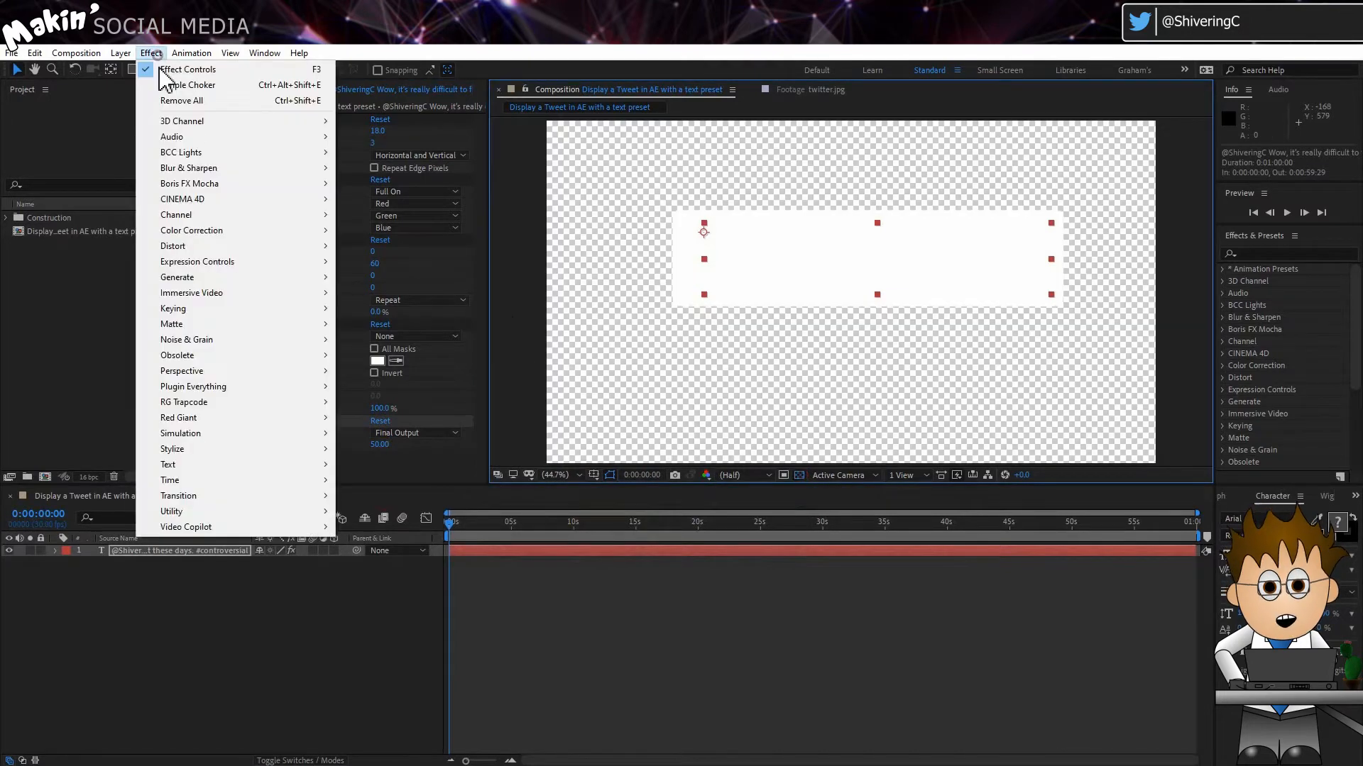
pyautogui.moveTo(249, 450)
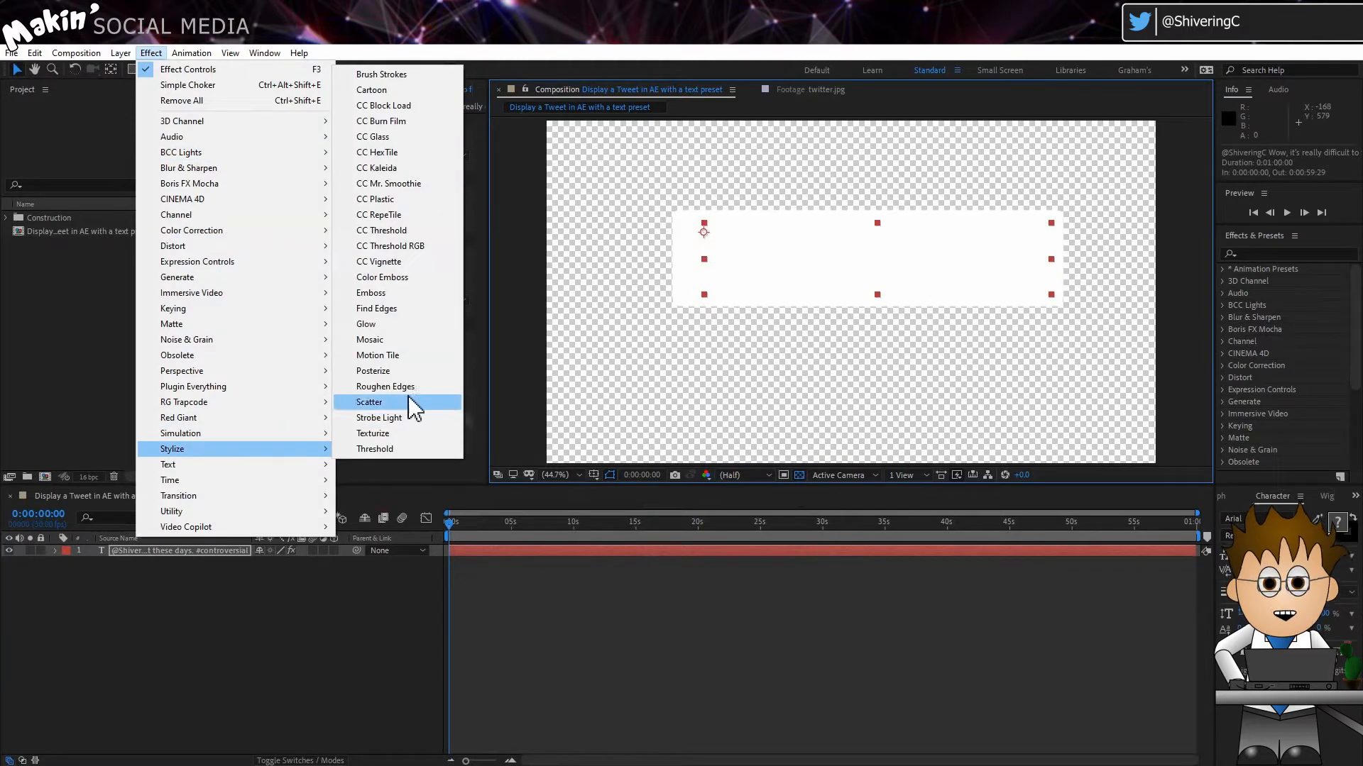
pyautogui.click(428, 308)
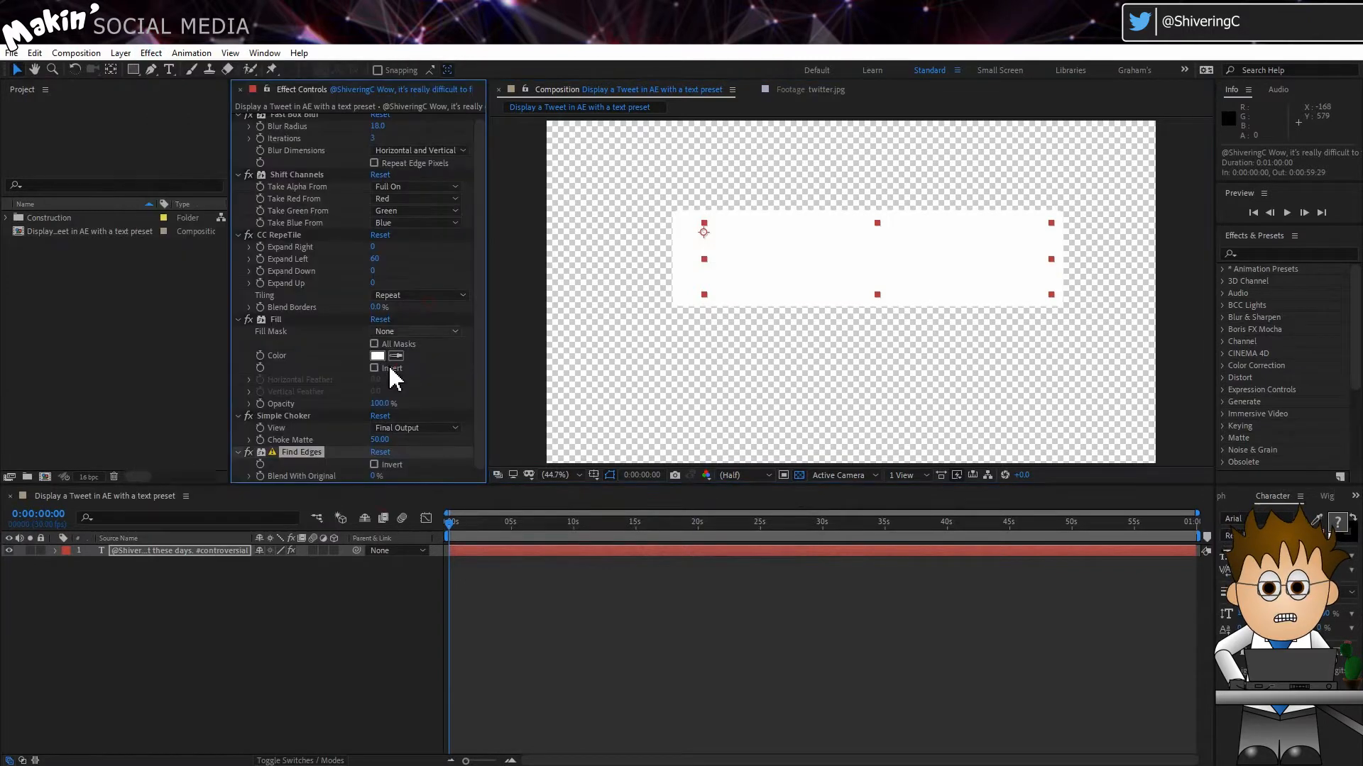
pyautogui.click(376, 476)
pyautogui.write('75')
pyautogui.press('Return')
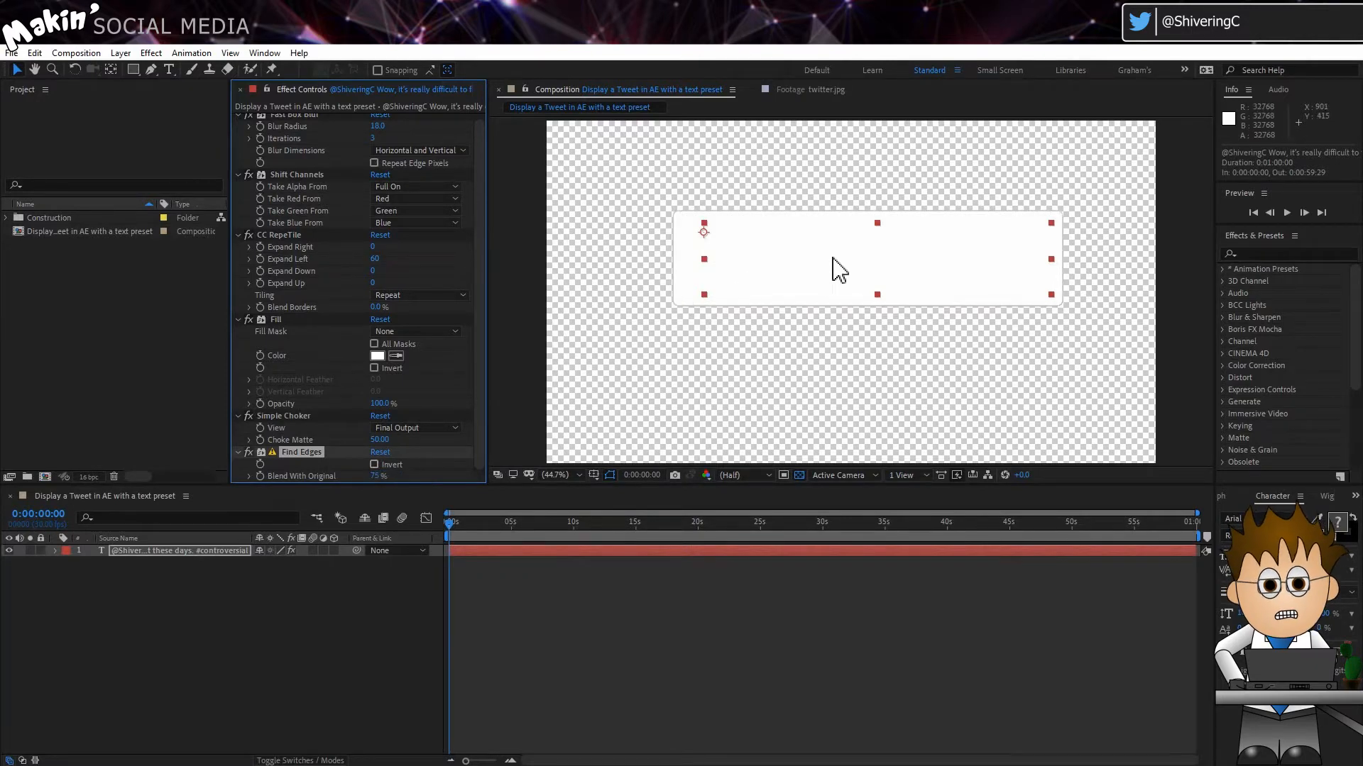
# Step: Collapse the settings of all six effects from Fast Box Blur through Find Edges
pyautogui.click(239, 116)
pyautogui.click(237, 132)
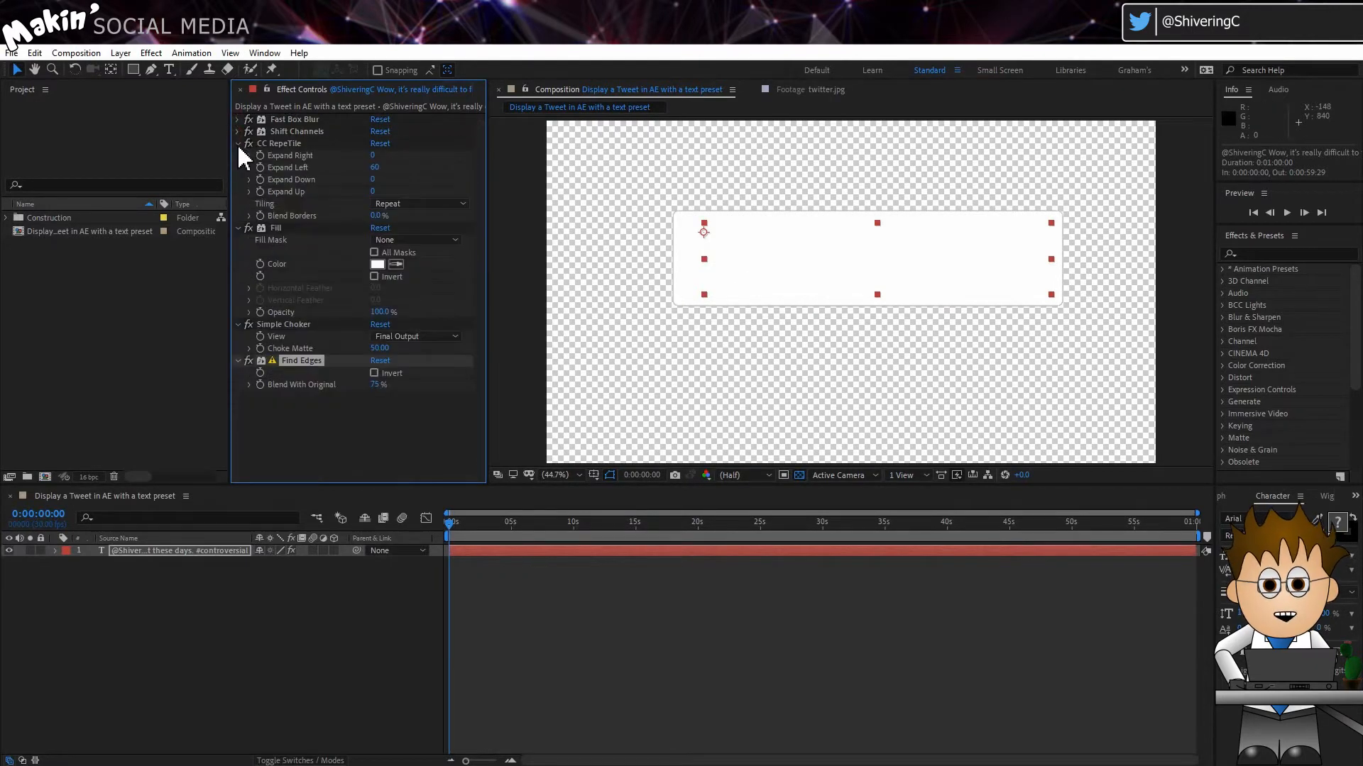
pyautogui.click(237, 144)
pyautogui.click(238, 157)
pyautogui.click(238, 168)
pyautogui.click(239, 180)
# Step: Add a CC Composite effect to bring the original text back in front of the white box
pyautogui.click(151, 53)
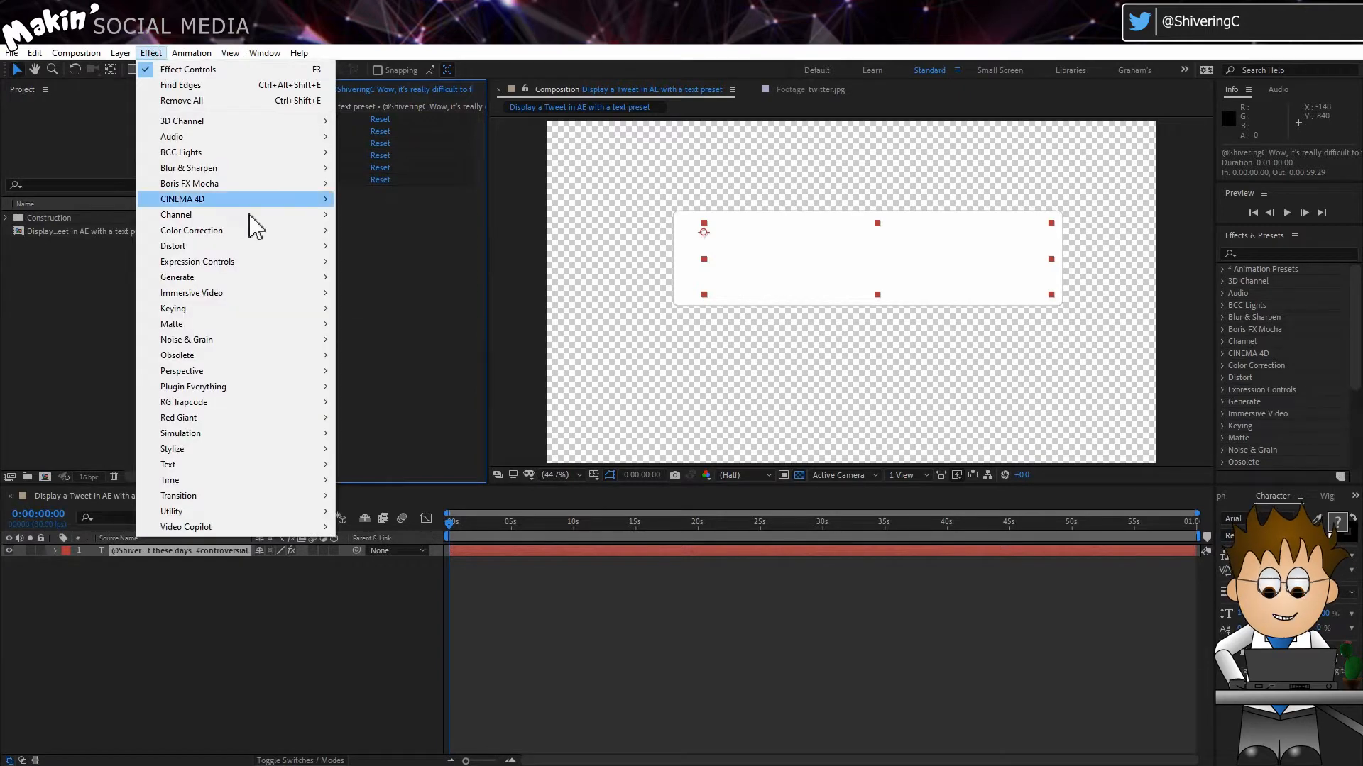
pyautogui.click(246, 216)
pyautogui.click(435, 262)
pyautogui.click(389, 308)
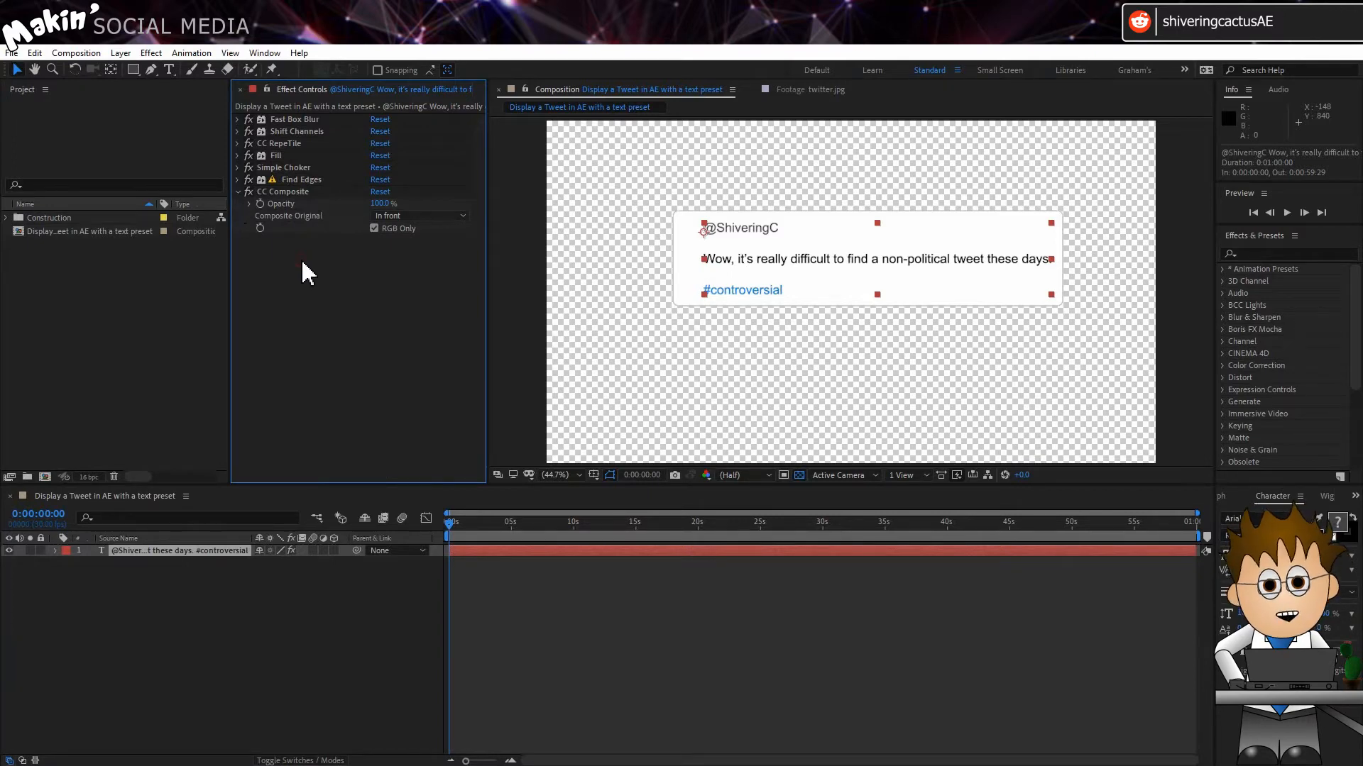
# Step: Add a Circle effect to the text layer and color it Twitter blue, hex 1DA1F2
pyautogui.click(151, 52)
pyautogui.moveTo(258, 278)
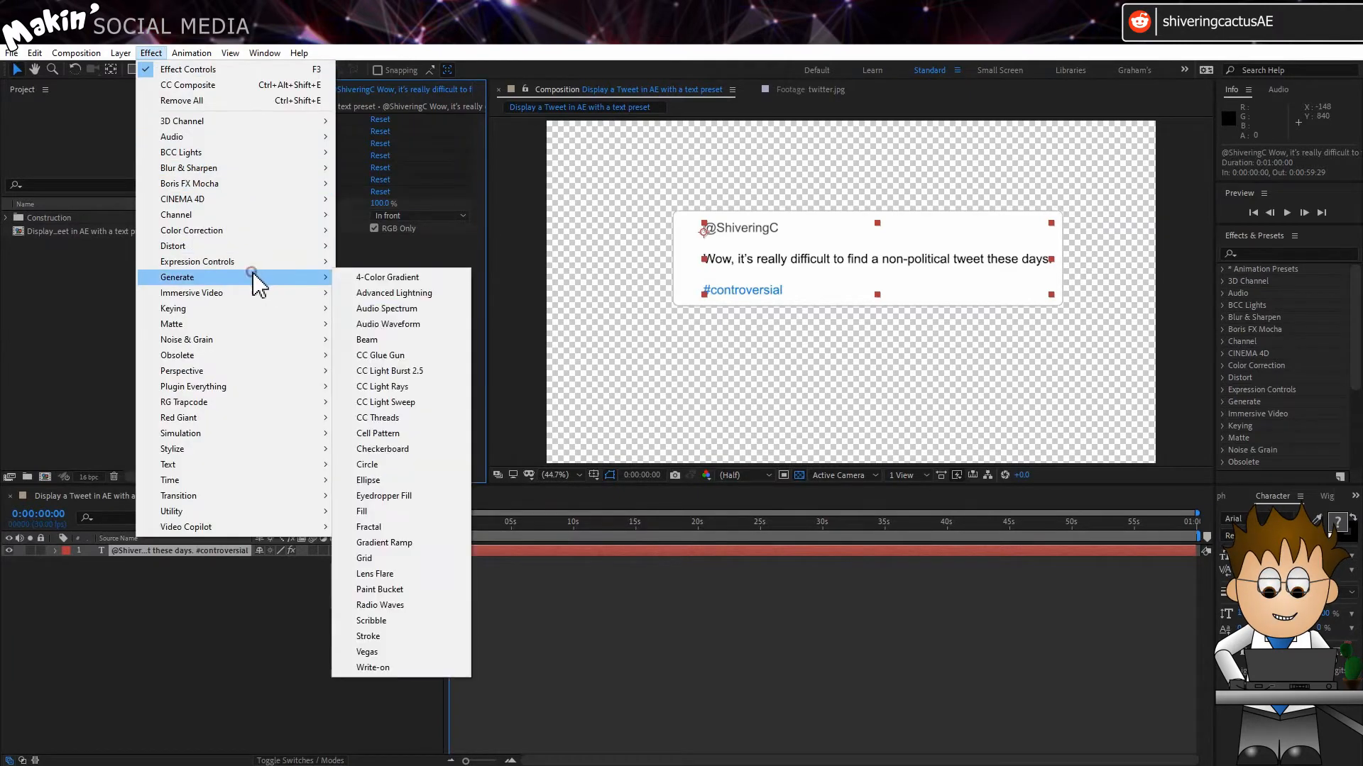
pyautogui.click(415, 465)
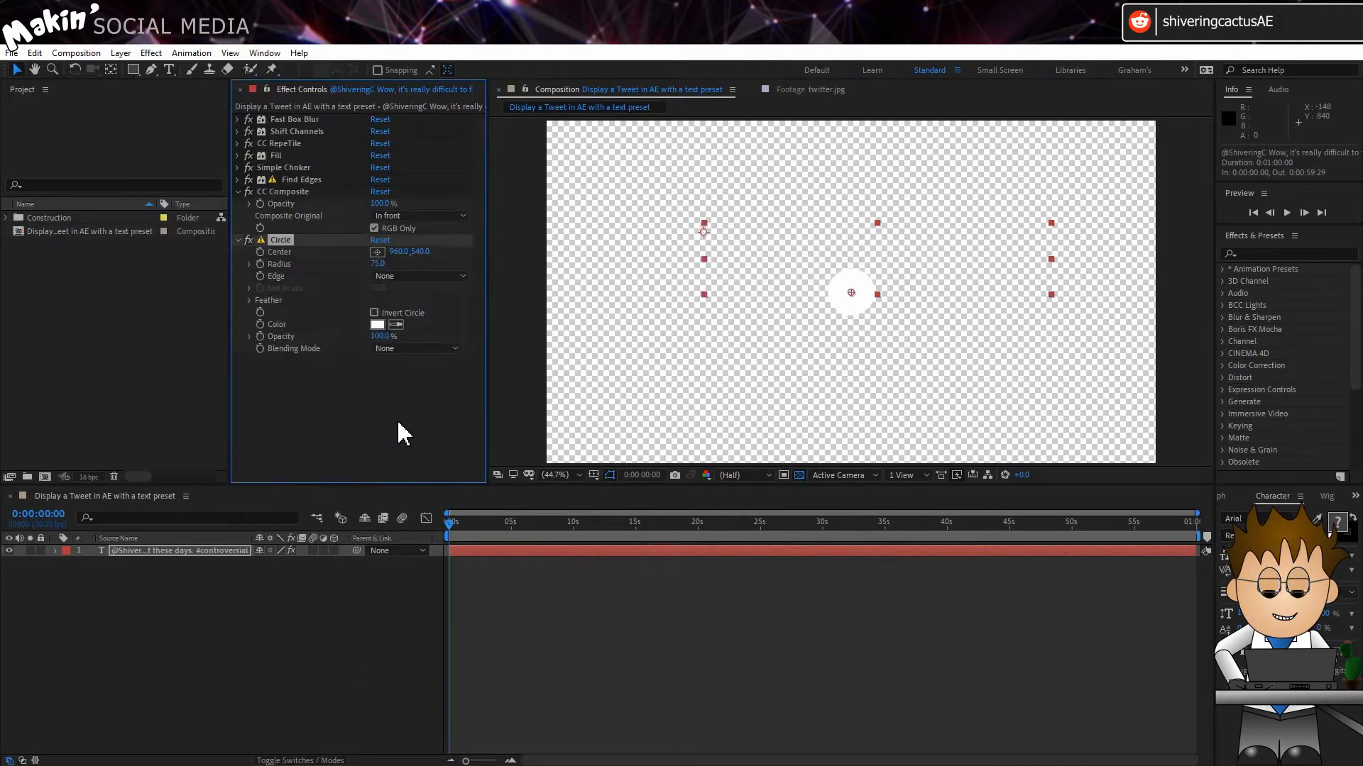
pyautogui.click(376, 324)
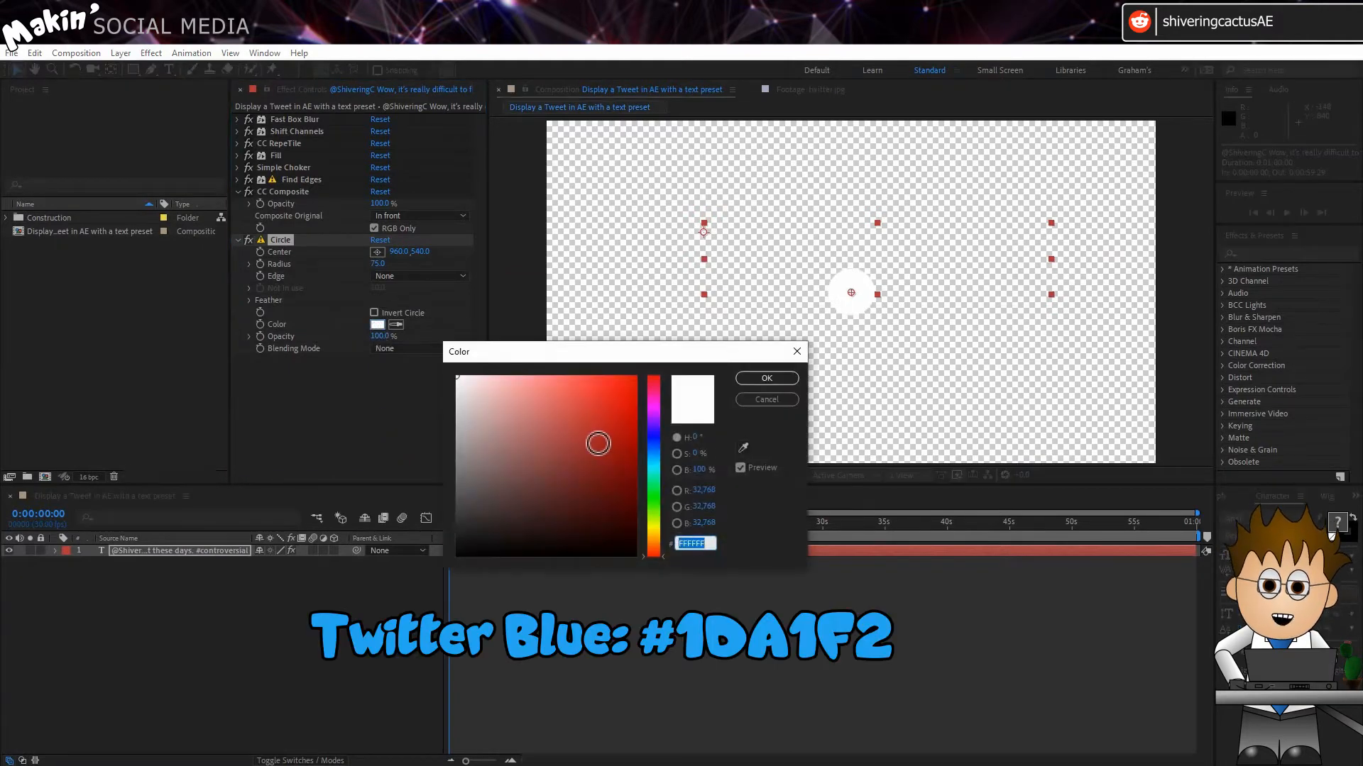
pyautogui.write('1DA1F2')
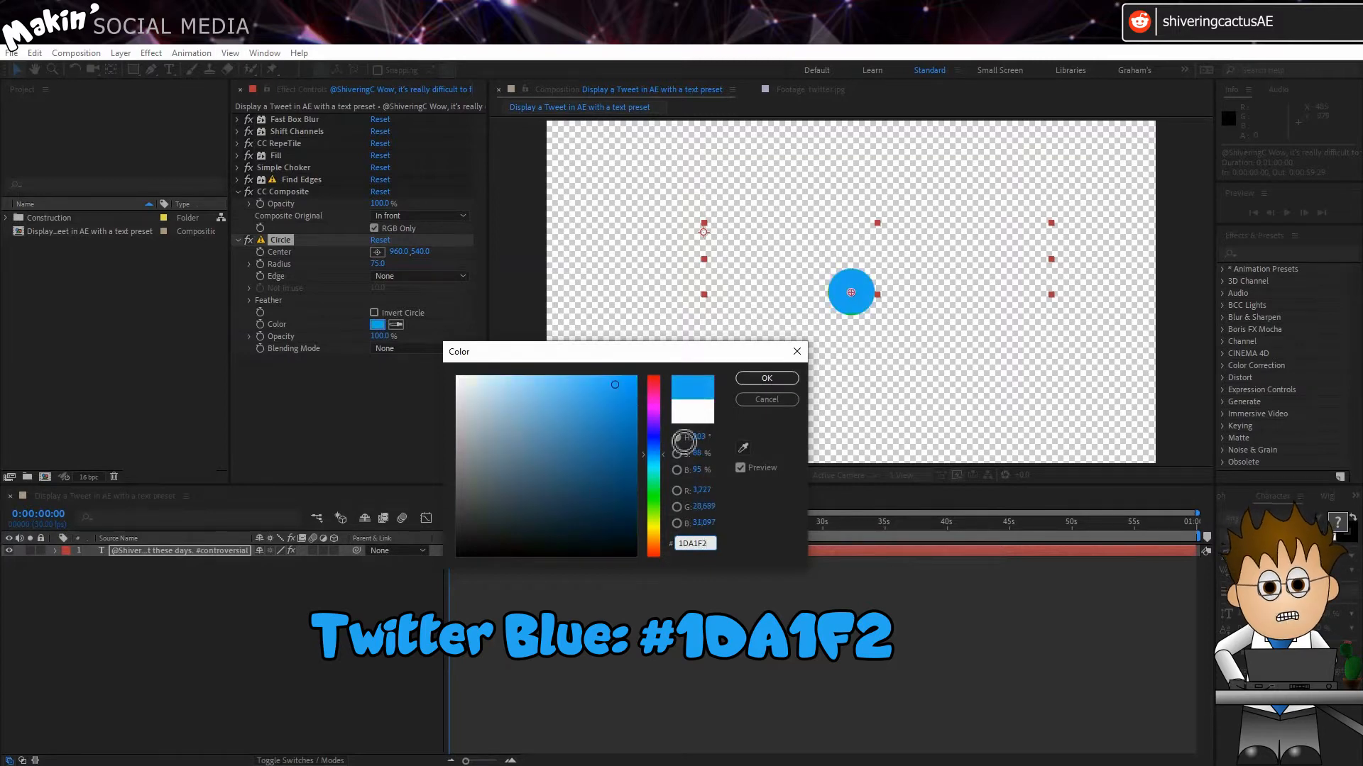
pyautogui.click(772, 379)
pyautogui.click(471, 388)
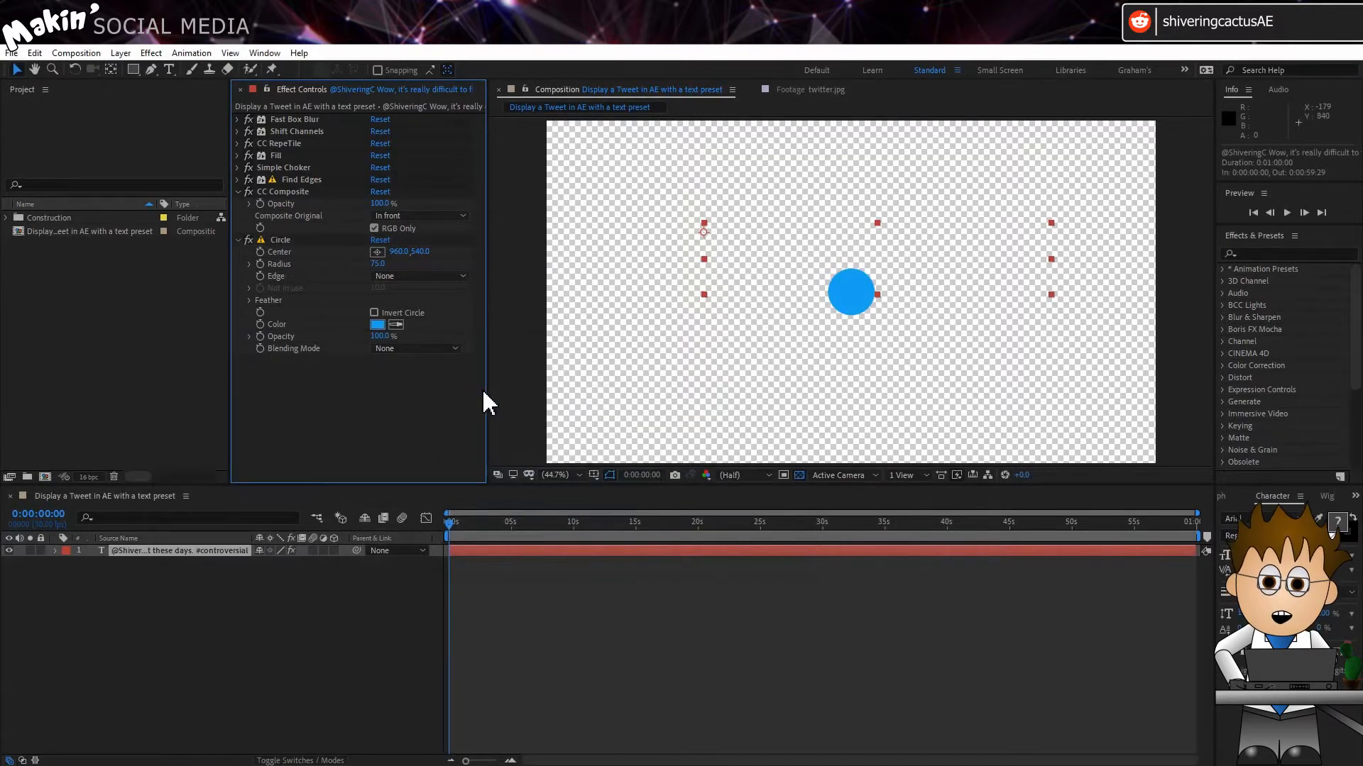
# Step: Set the circle's blending mode to Normal and its radius to 37
pyautogui.click(433, 348)
pyautogui.click(441, 377)
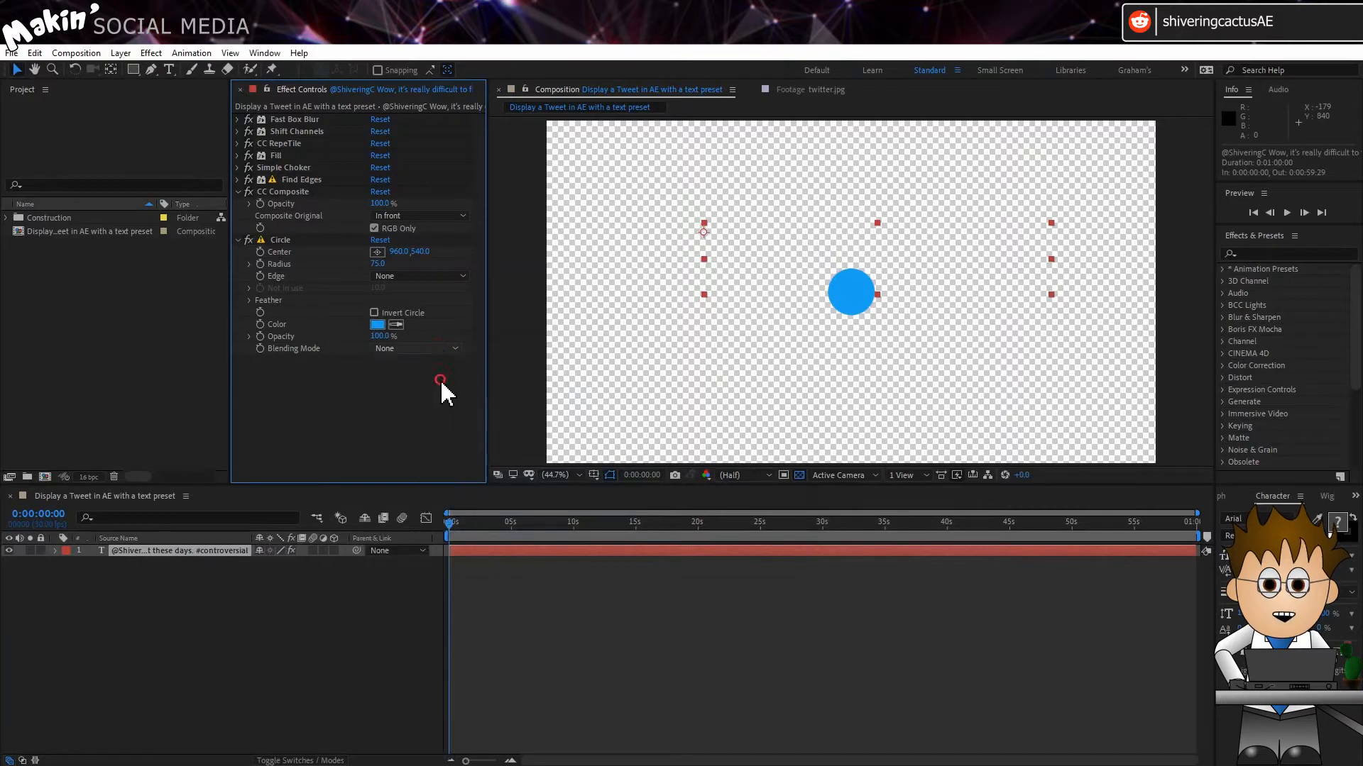
pyautogui.click(440, 379)
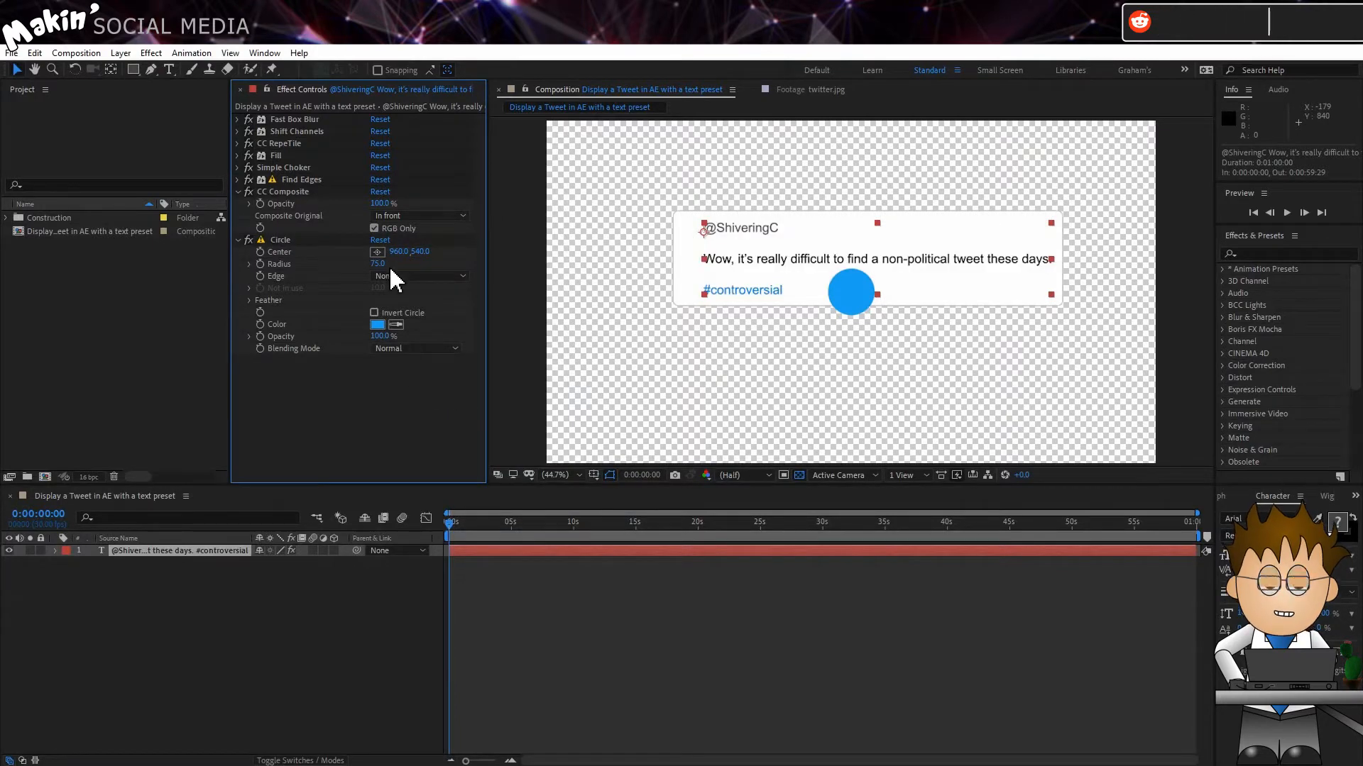
pyautogui.write('37')
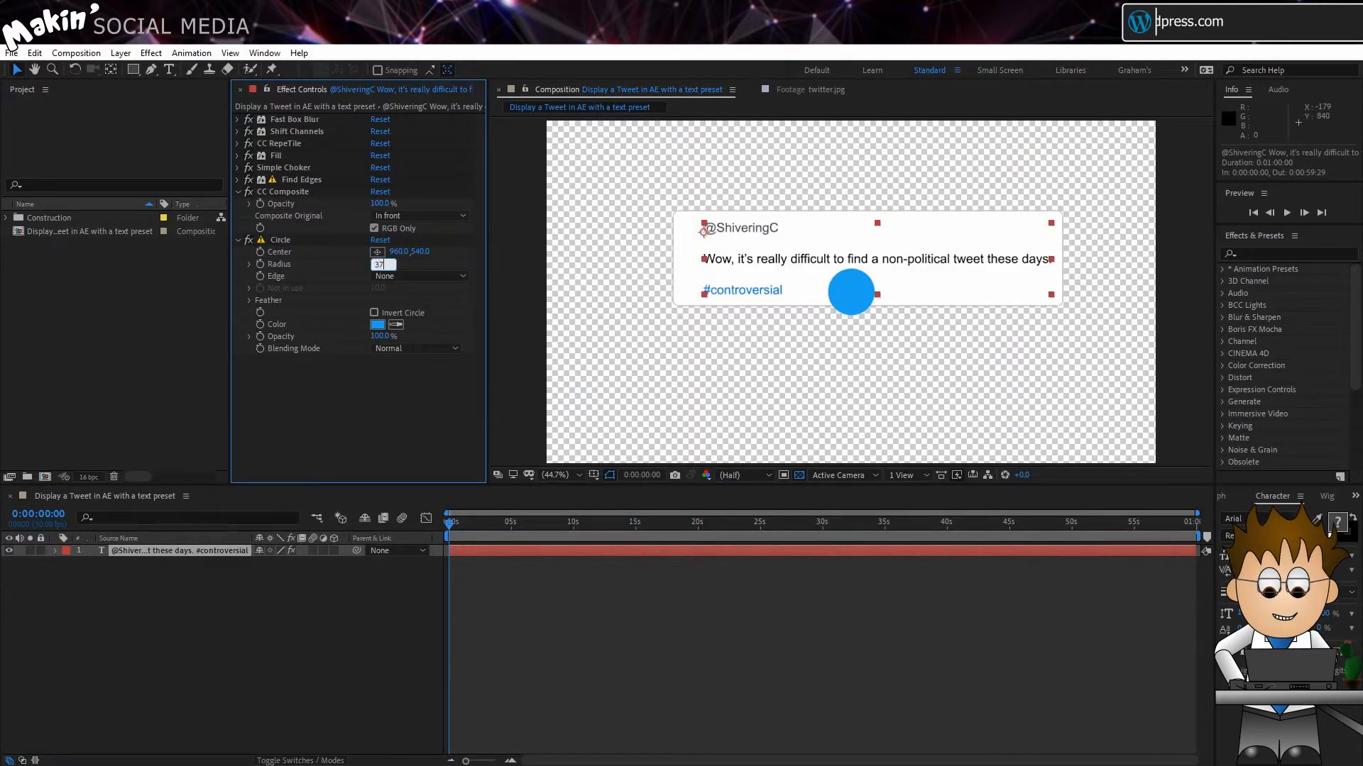
pyautogui.press('Return')
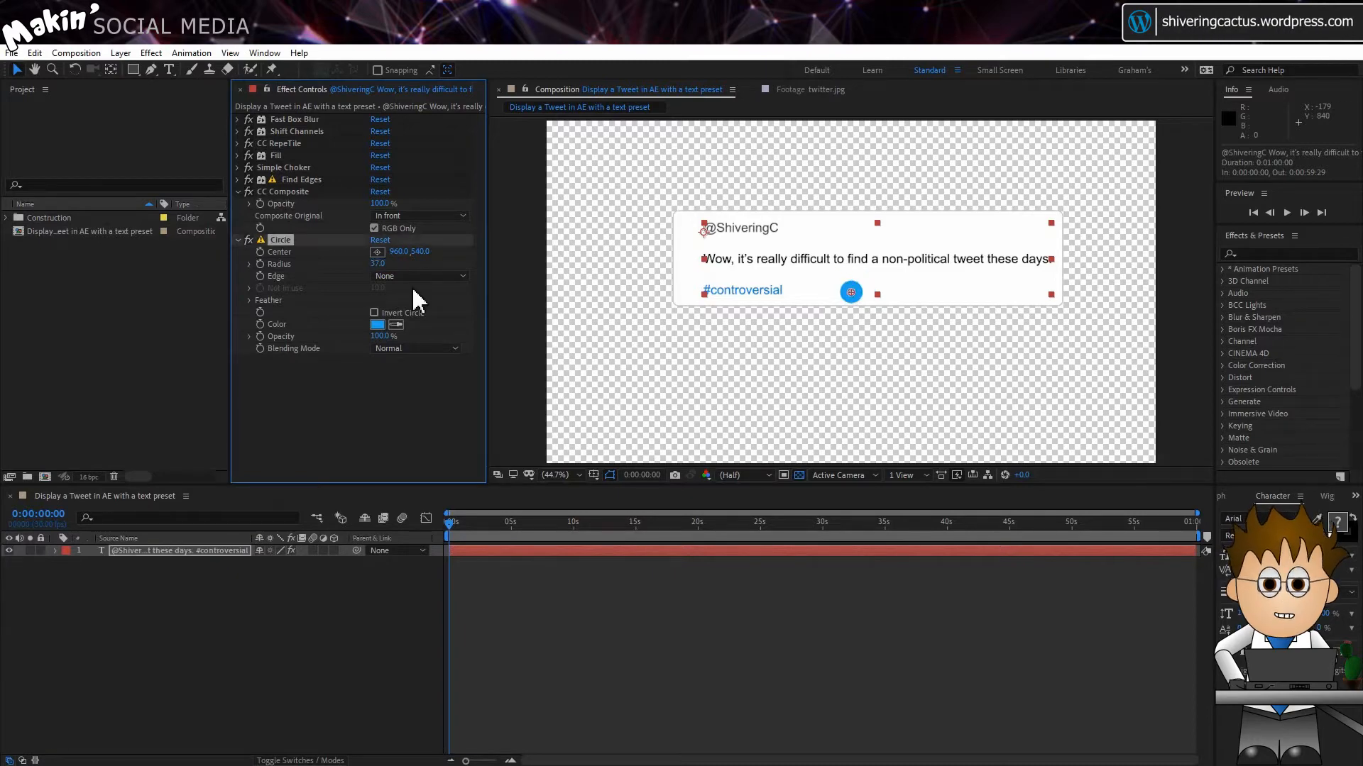
# Step: Reposition the circle's center to about 856, 490, between the tweet message and the hashtag
pyautogui.click(394, 252)
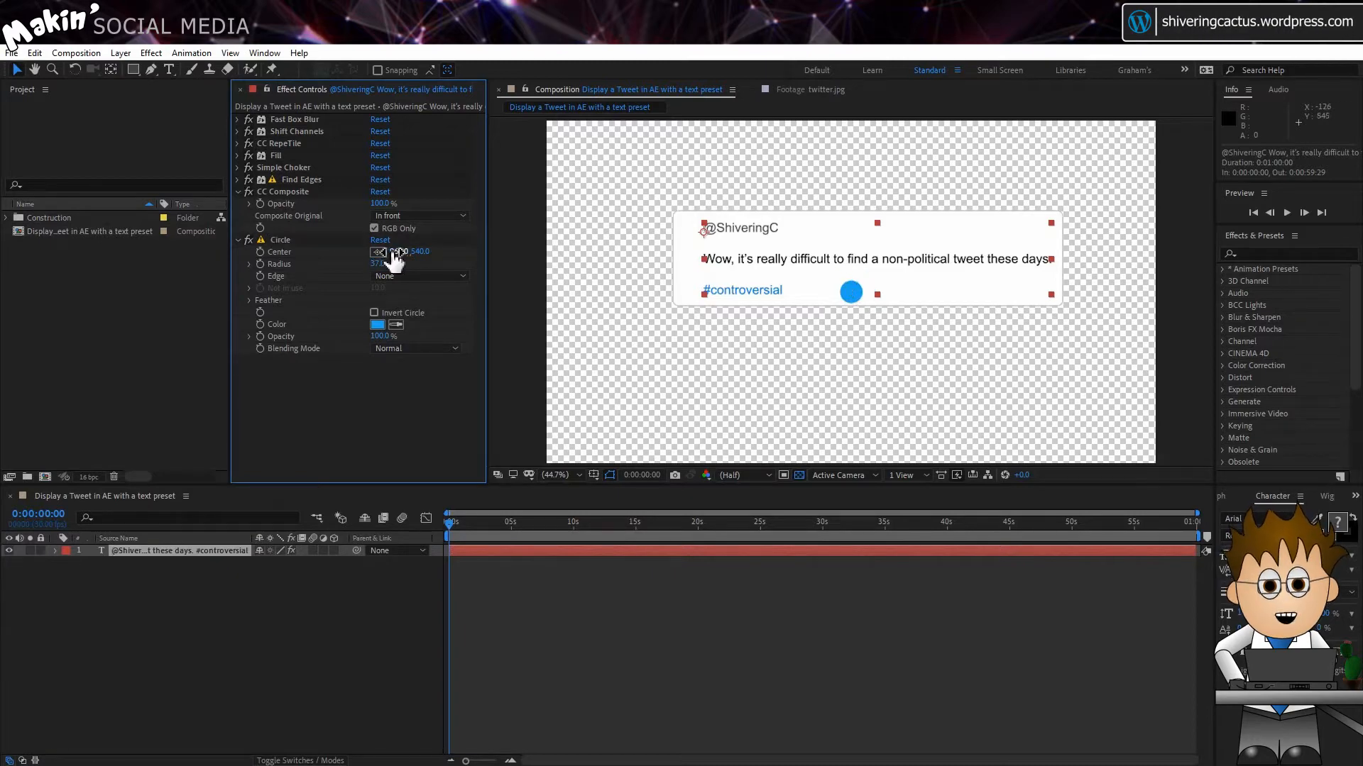
pyautogui.click(688, 229)
pyautogui.moveTo(688, 231); pyautogui.dragTo(818, 277)
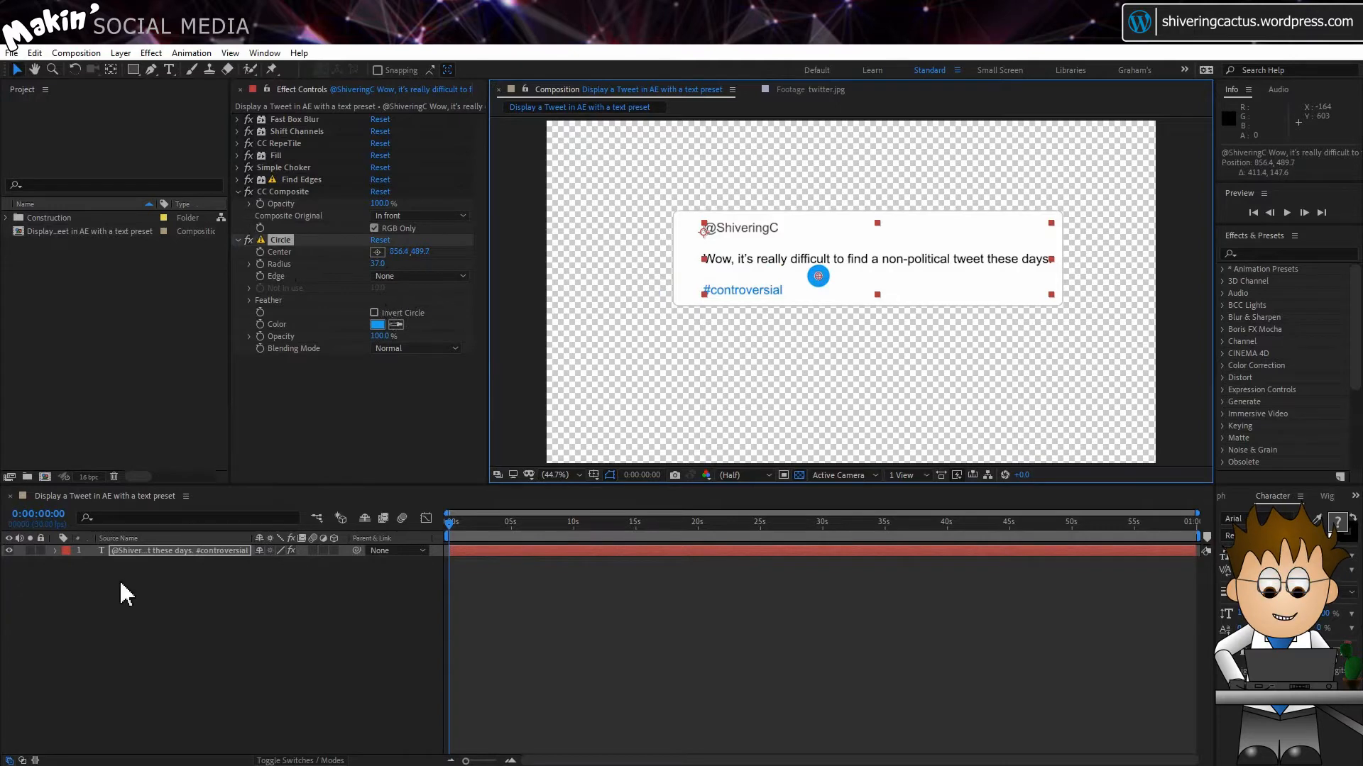
# Step: Expand the Circle effect's properties on the text layer in the timeline and enable keyframing for its Center
pyautogui.click(55, 551)
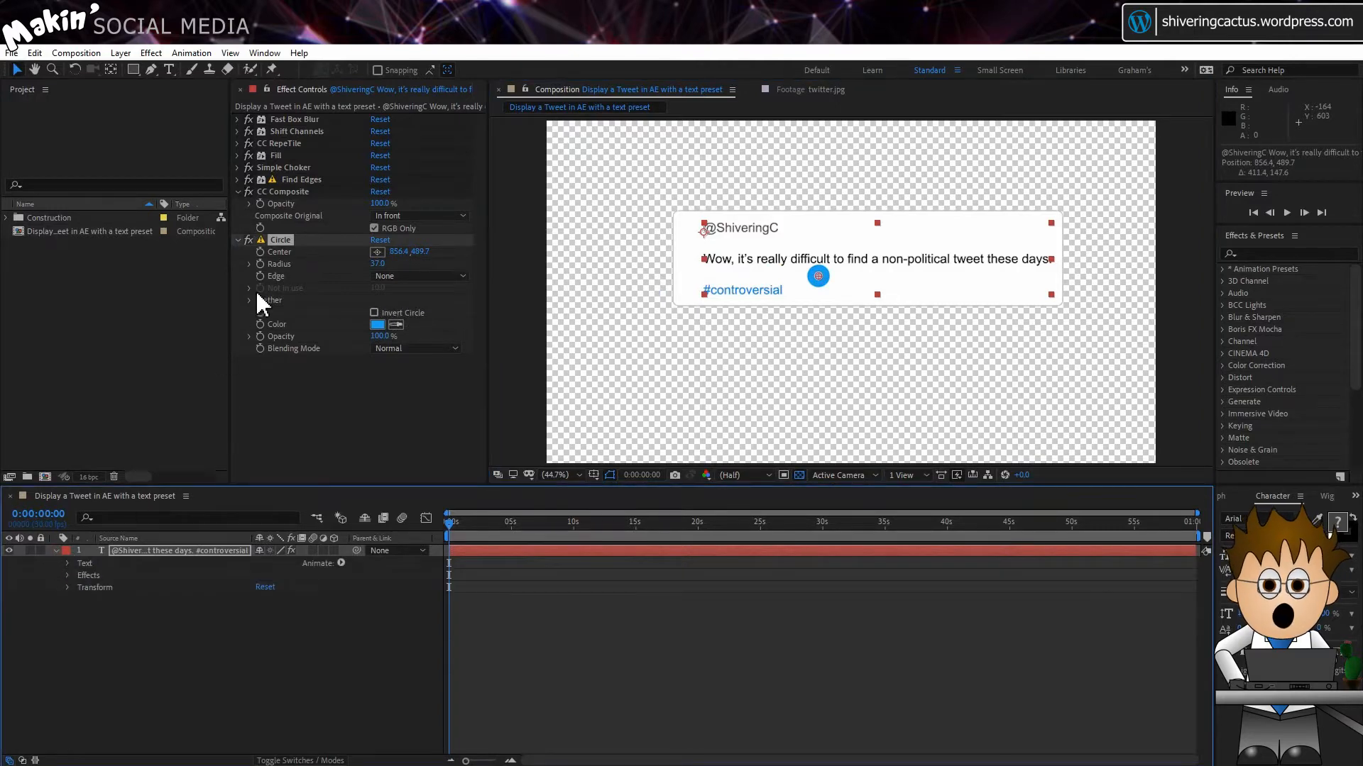
pyautogui.click(68, 576)
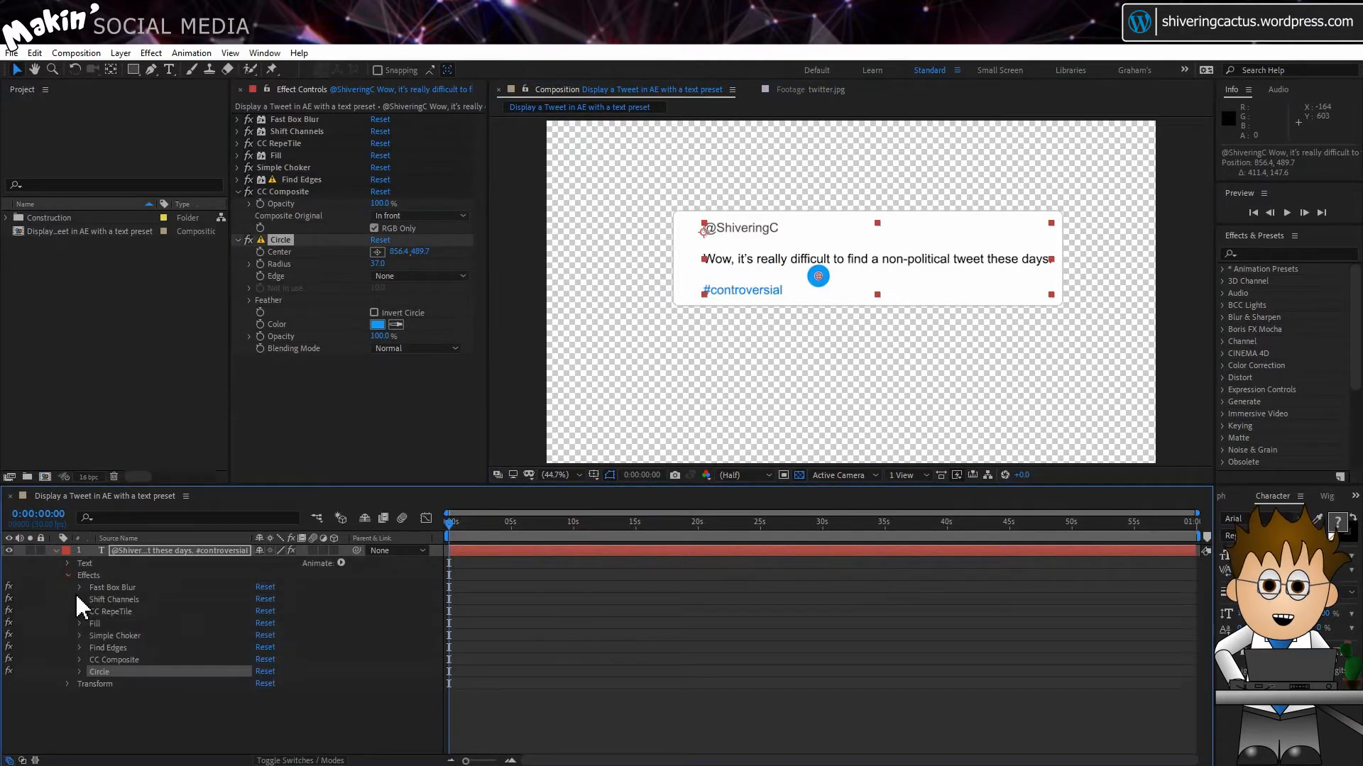
pyautogui.click(79, 671)
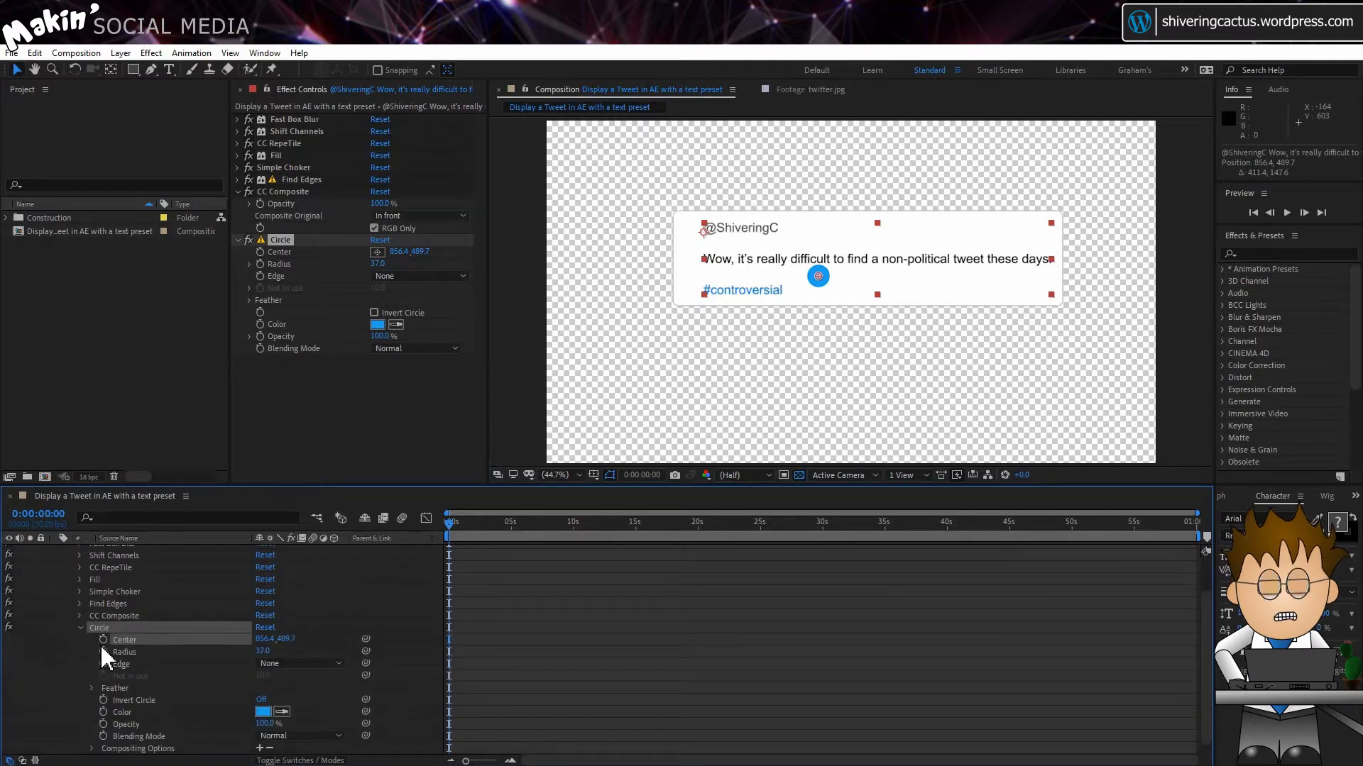
pyautogui.click(260, 252)
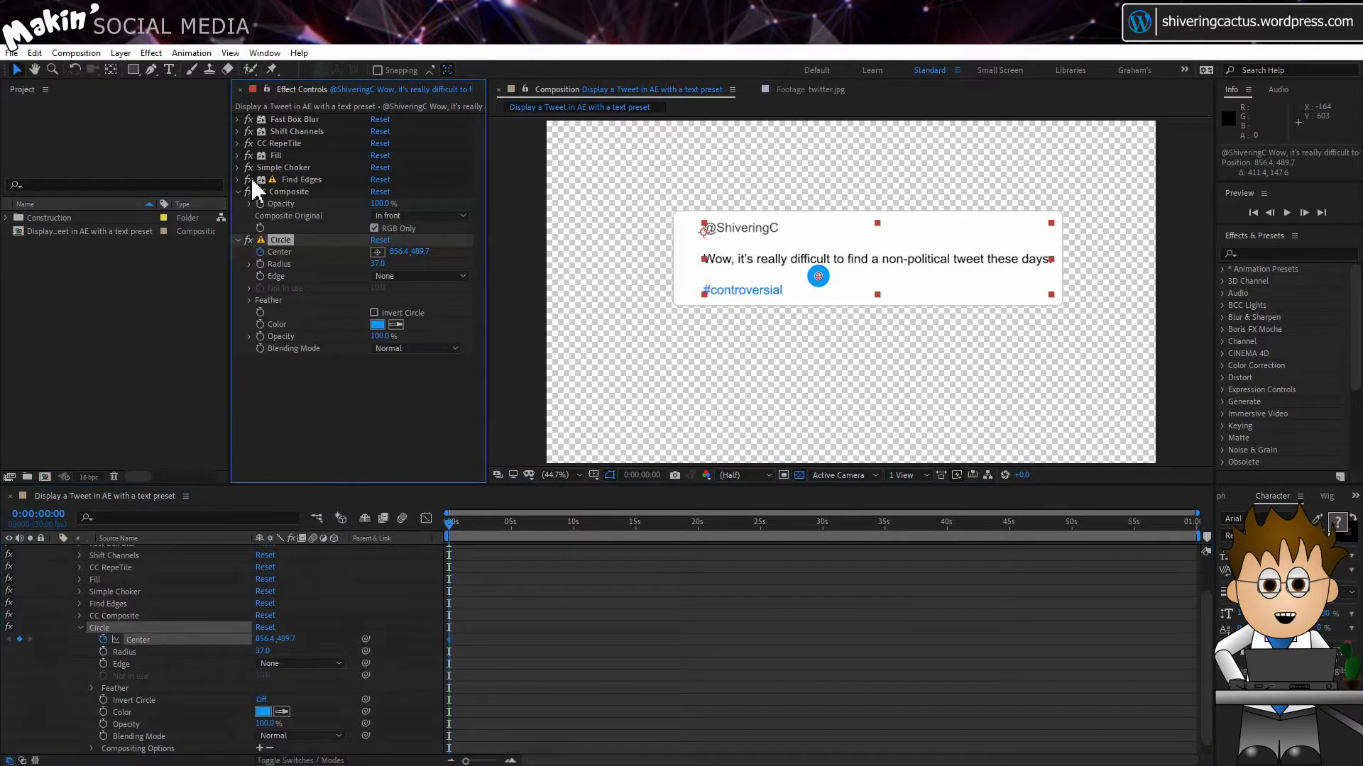
# Step: Enable keyframing for Fast Box Blur's Blur Radius and CC RepeTile's Expand Left
pyautogui.click(238, 119)
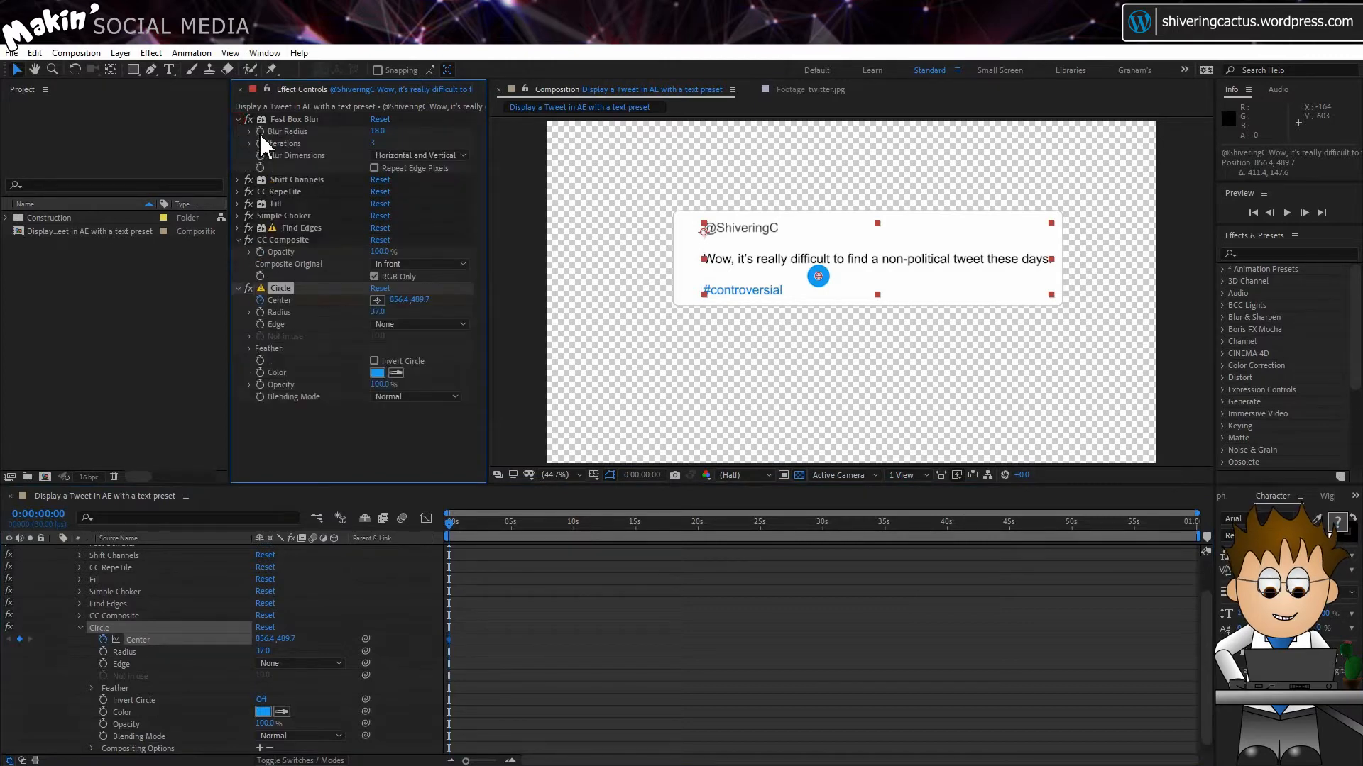
pyautogui.click(284, 119)
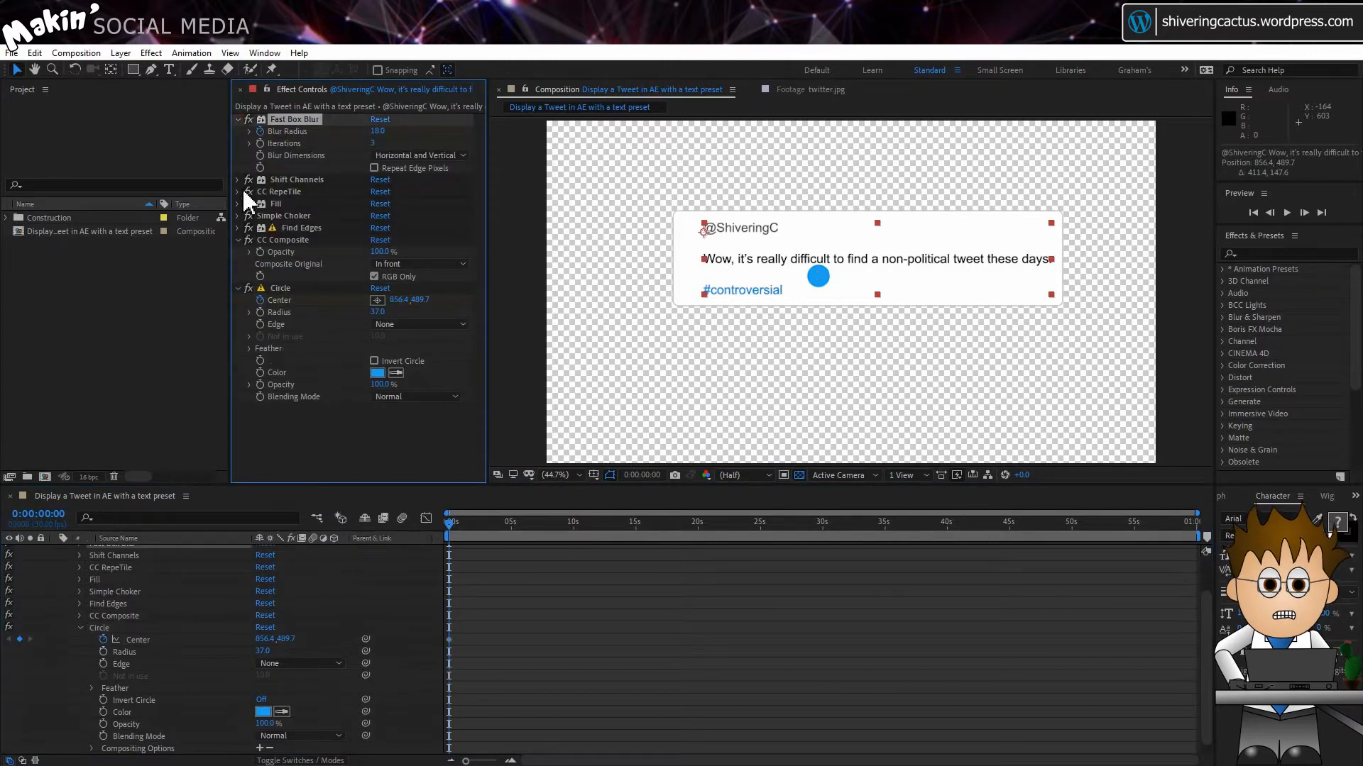
pyautogui.click(238, 191)
pyautogui.click(259, 213)
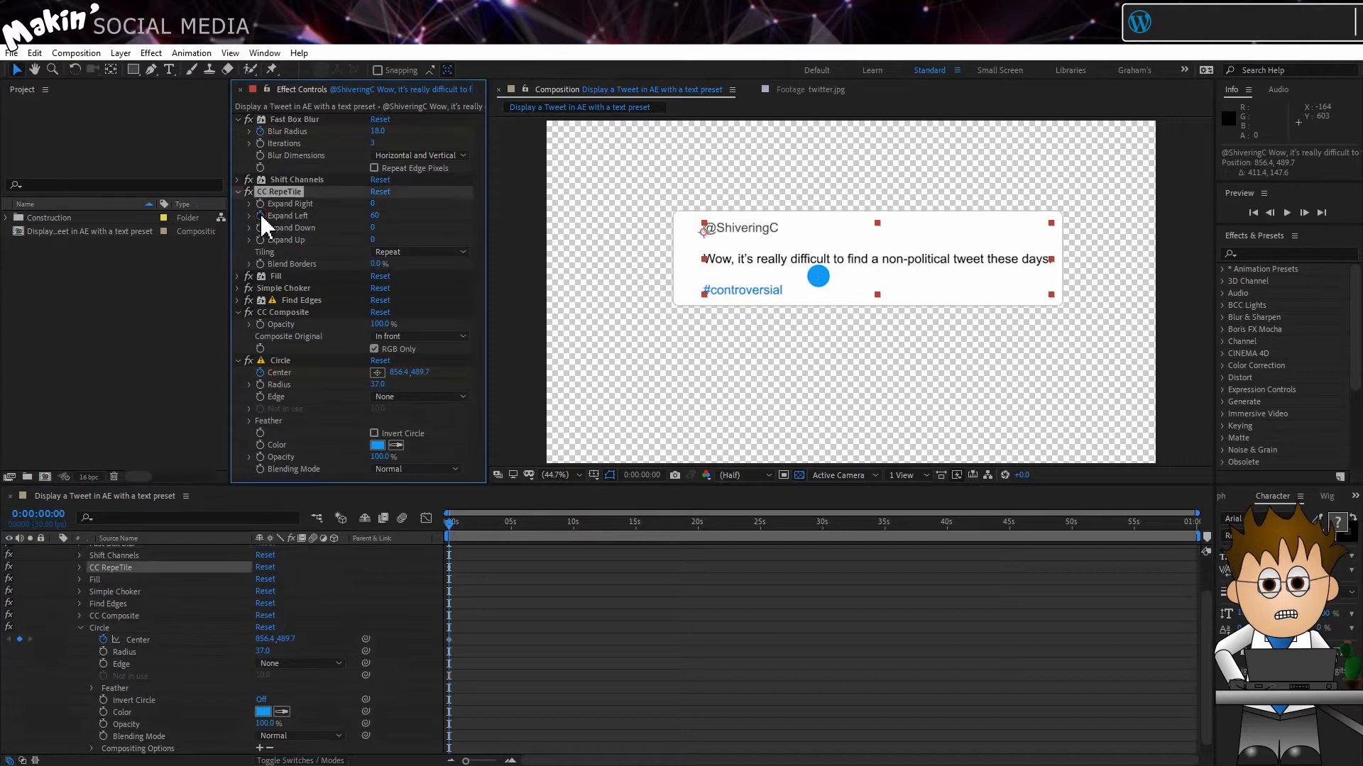
# Step: Enable keyframing for the text layer's Position and reduce the timeline to show only the keyframed properties
pyautogui.scroll(2, 152, 629)
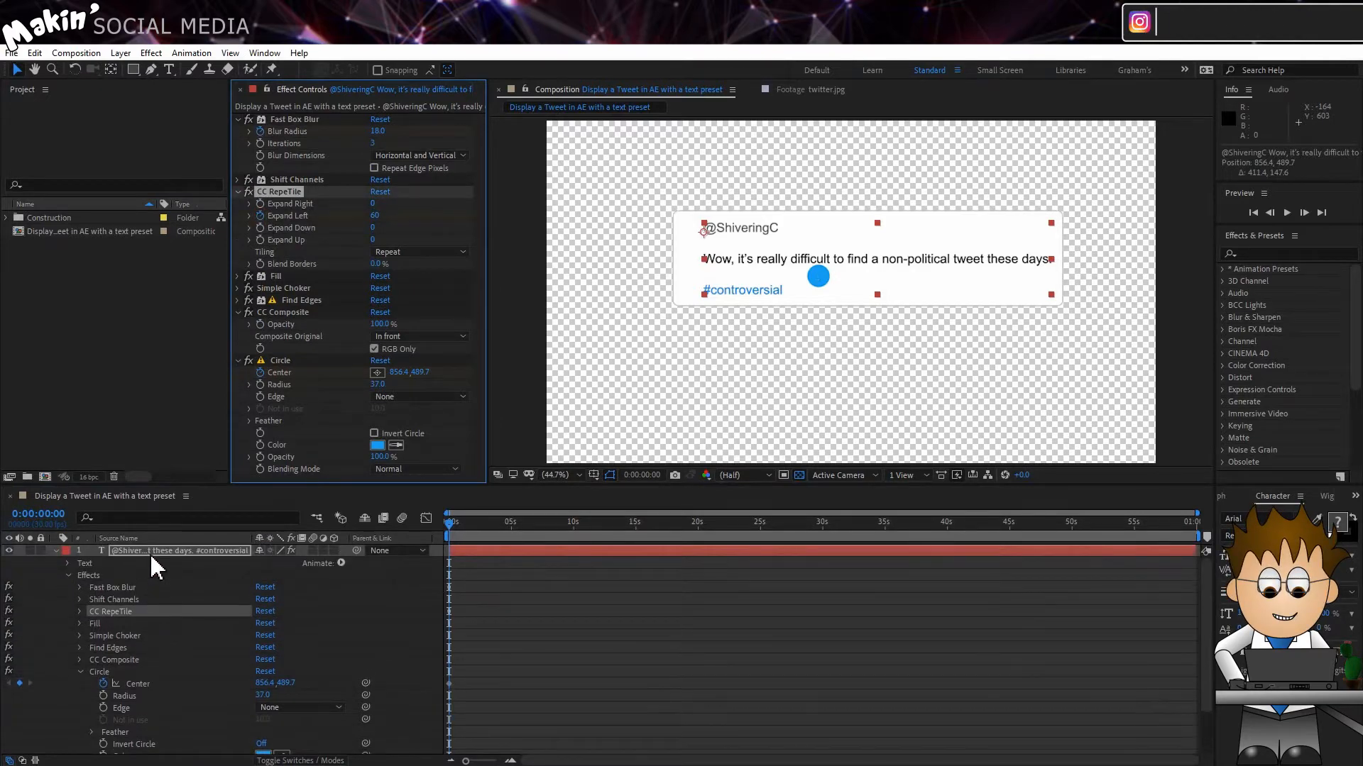
pyautogui.click(64, 579)
pyautogui.click(67, 575)
pyautogui.click(67, 587)
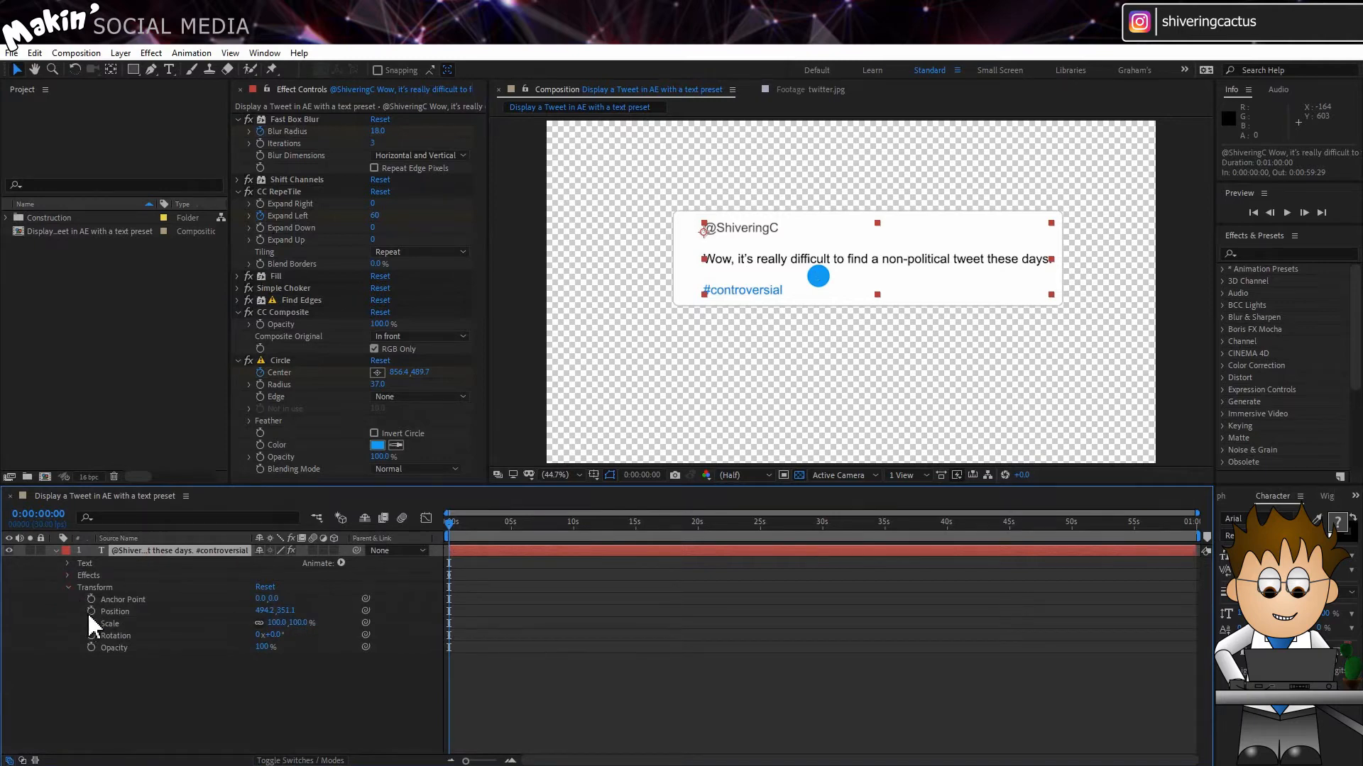
pyautogui.click(91, 611)
pyautogui.click(174, 551)
pyautogui.press('u')
pyautogui.click(118, 633)
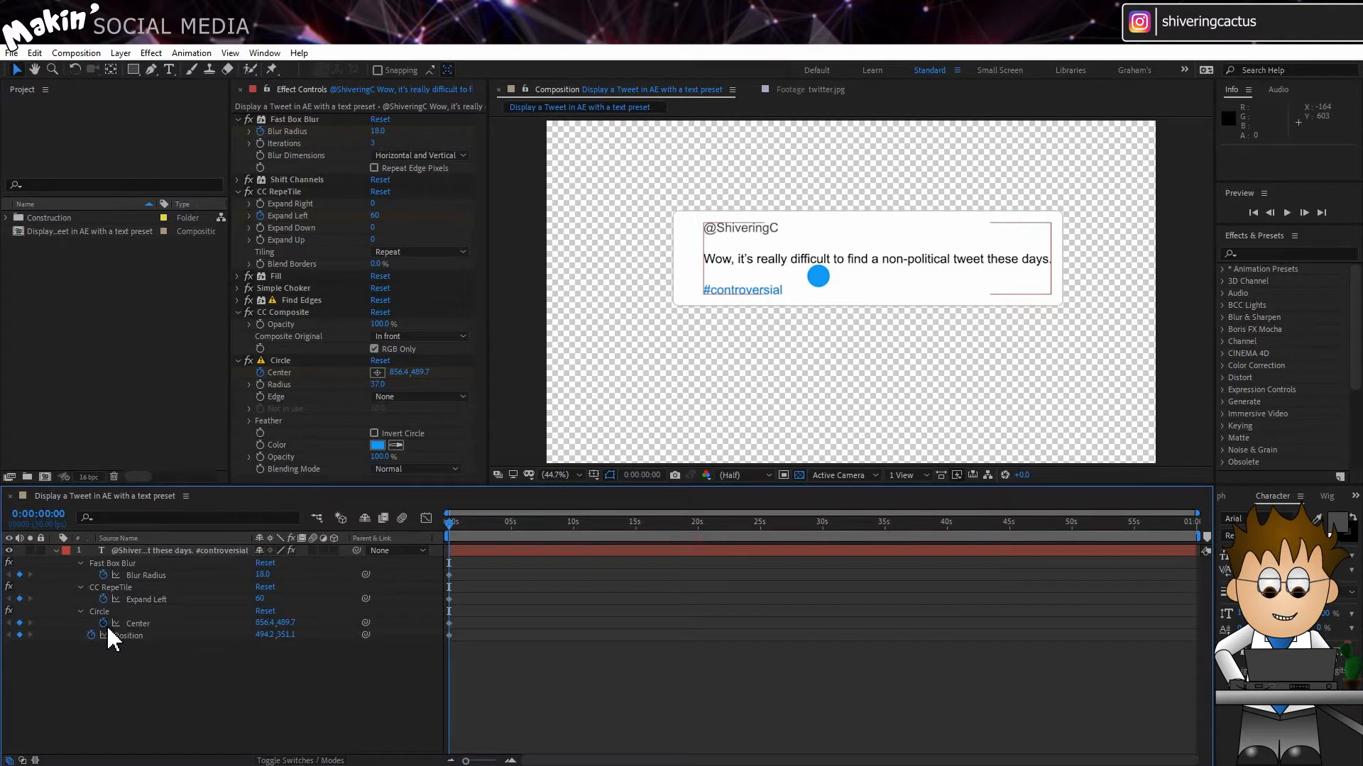
# Step: Add an expression to the circle's Center, starting with the line X = transform.position[0]+thisLayer.sourceRectAtTime().left;
pyautogui.keyDown('alt'); pyautogui.click(104, 624); pyautogui.keyUp('alt')
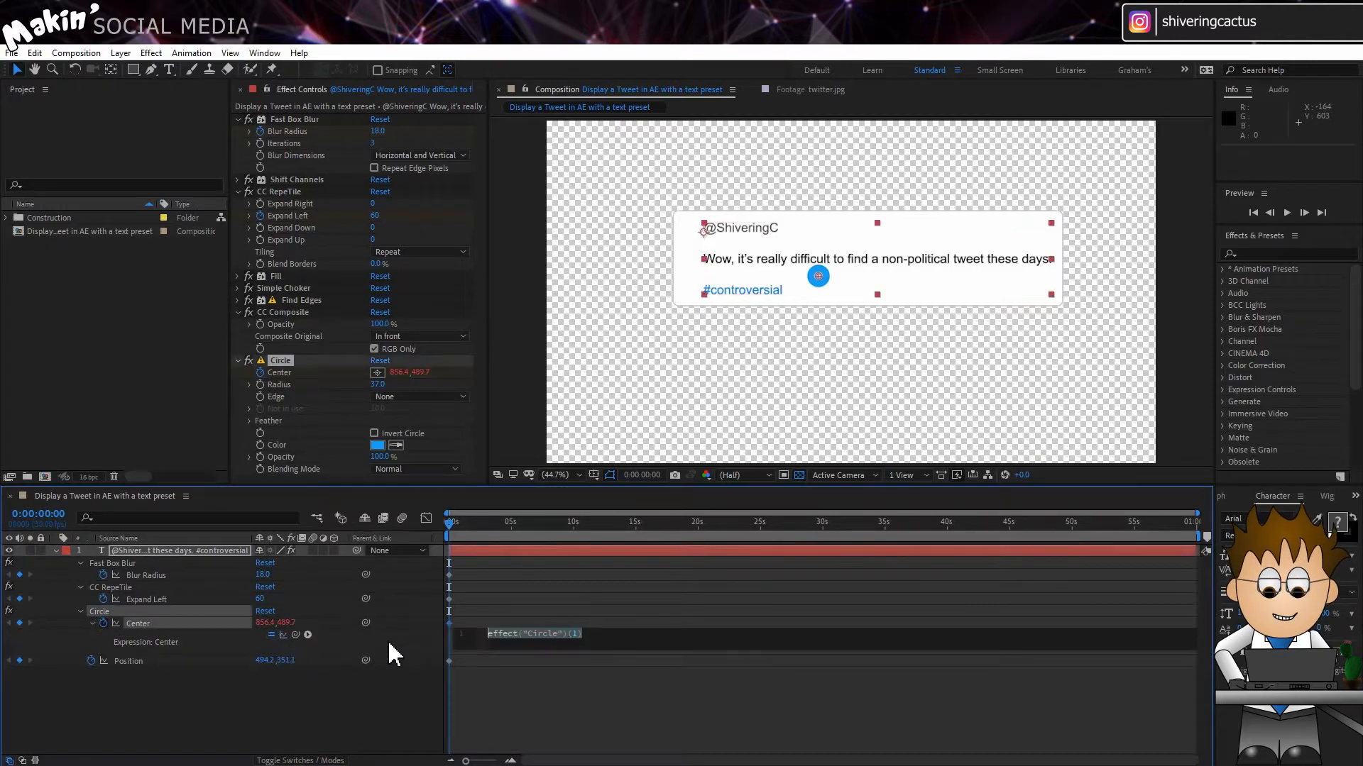
pyautogui.write('X =')
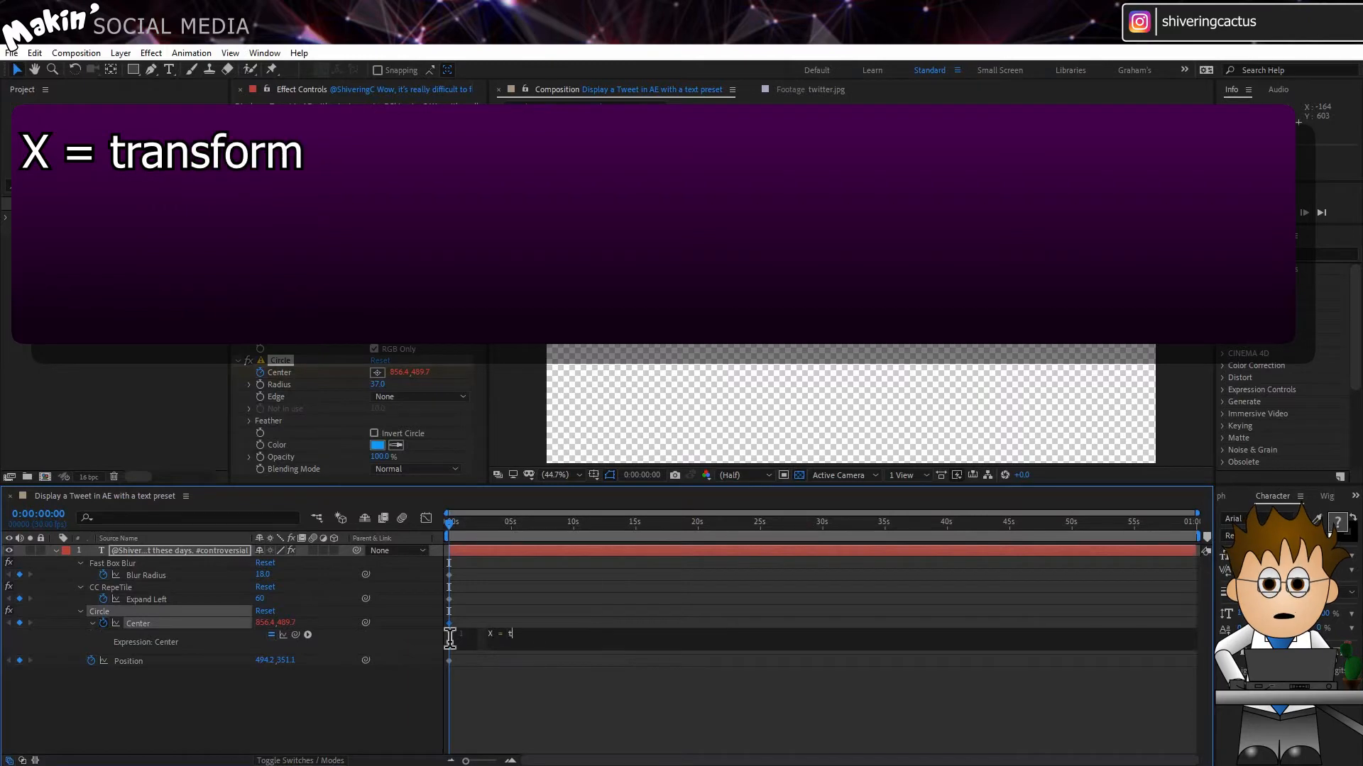
pyautogui.write(' transfor')
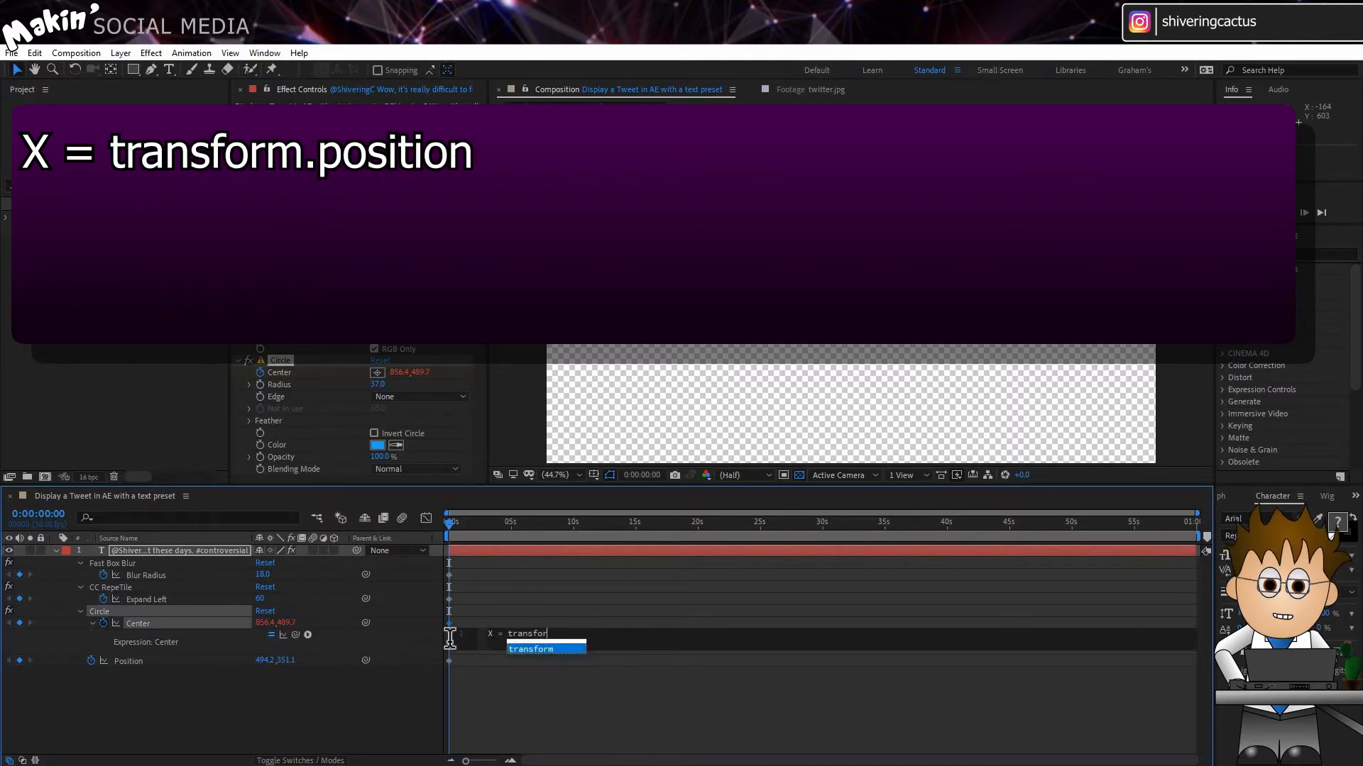
pyautogui.write('m.position')
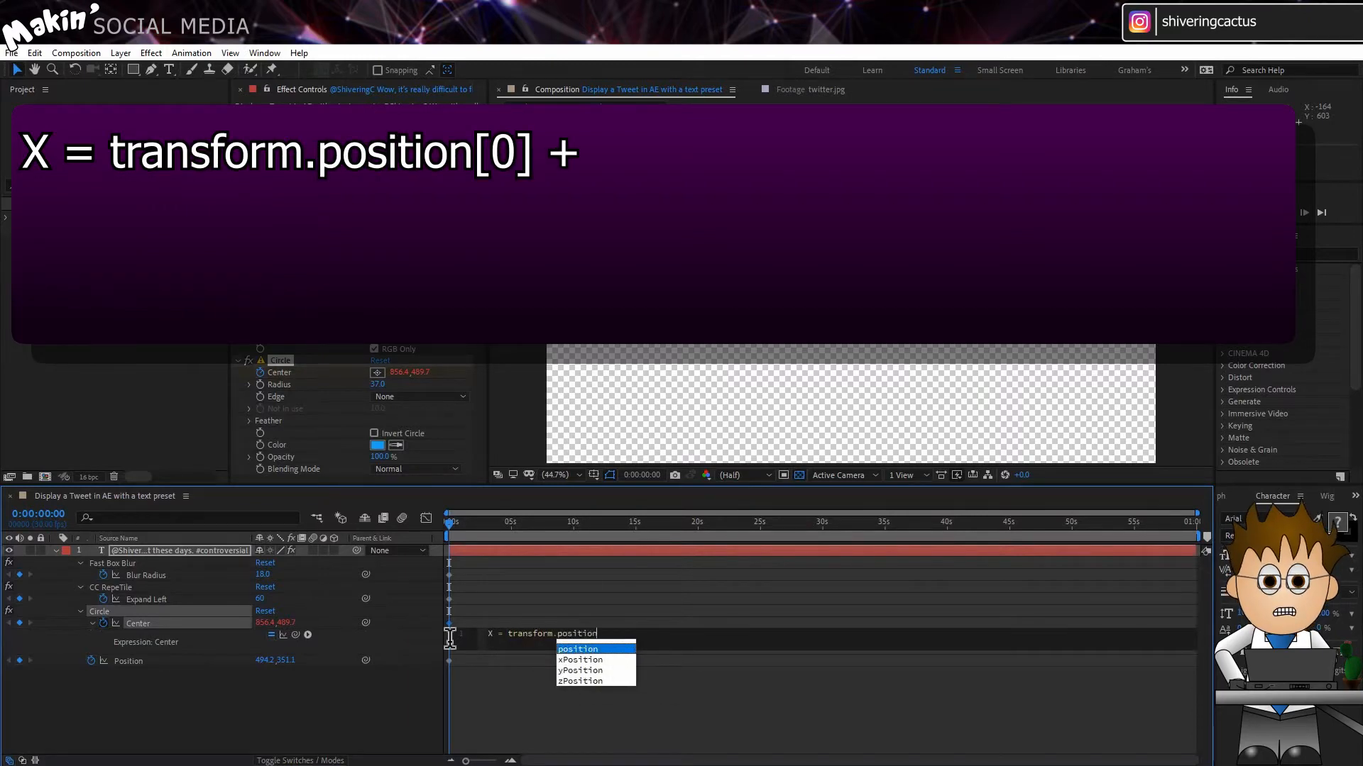
pyautogui.write('[0]')
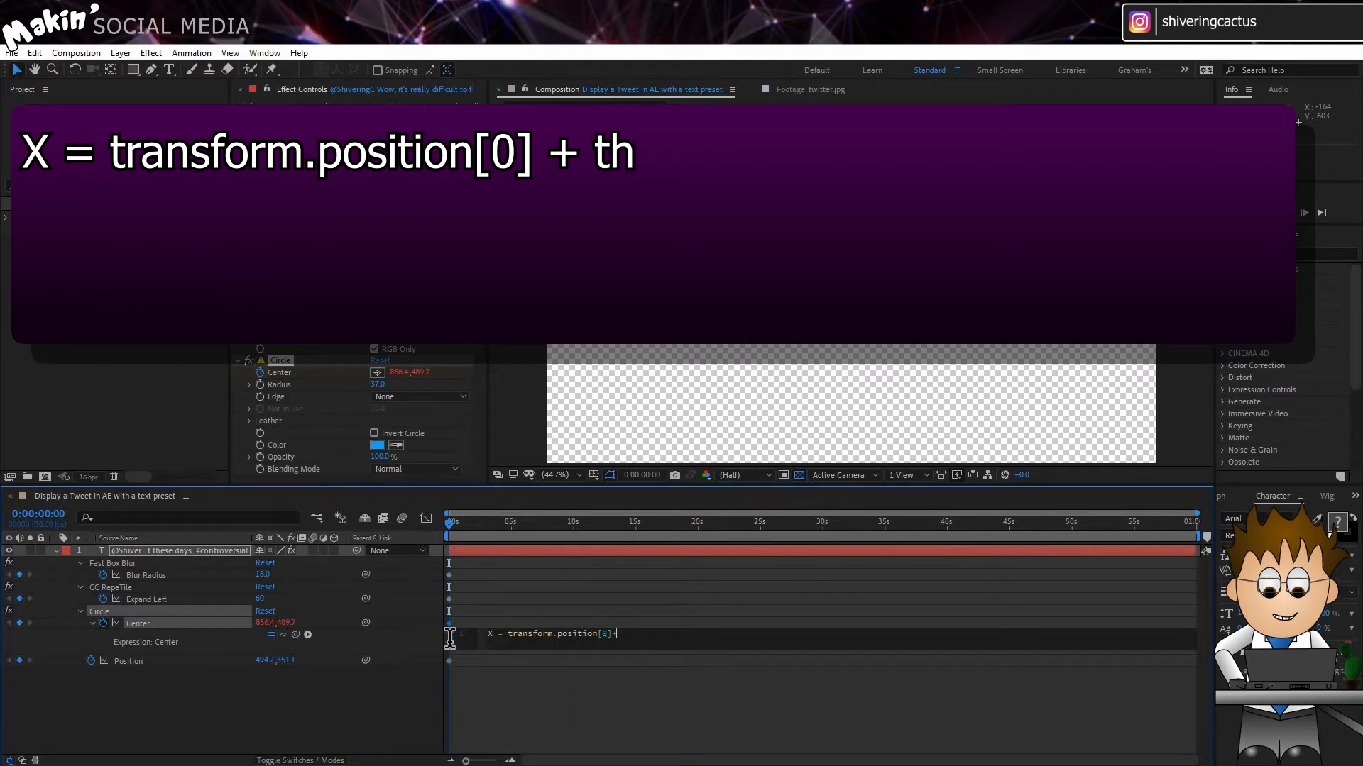
pyautogui.write('+thisLaye')
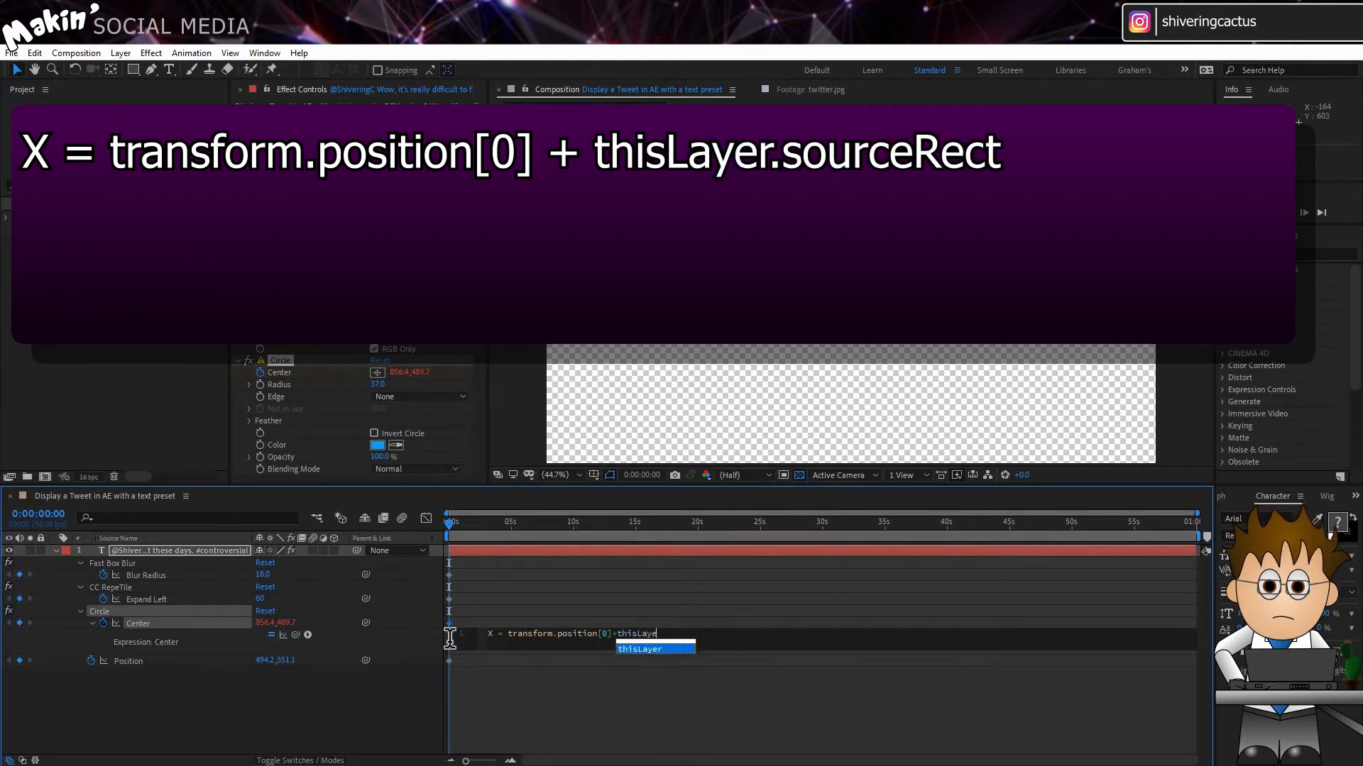
pyautogui.write('r.source')
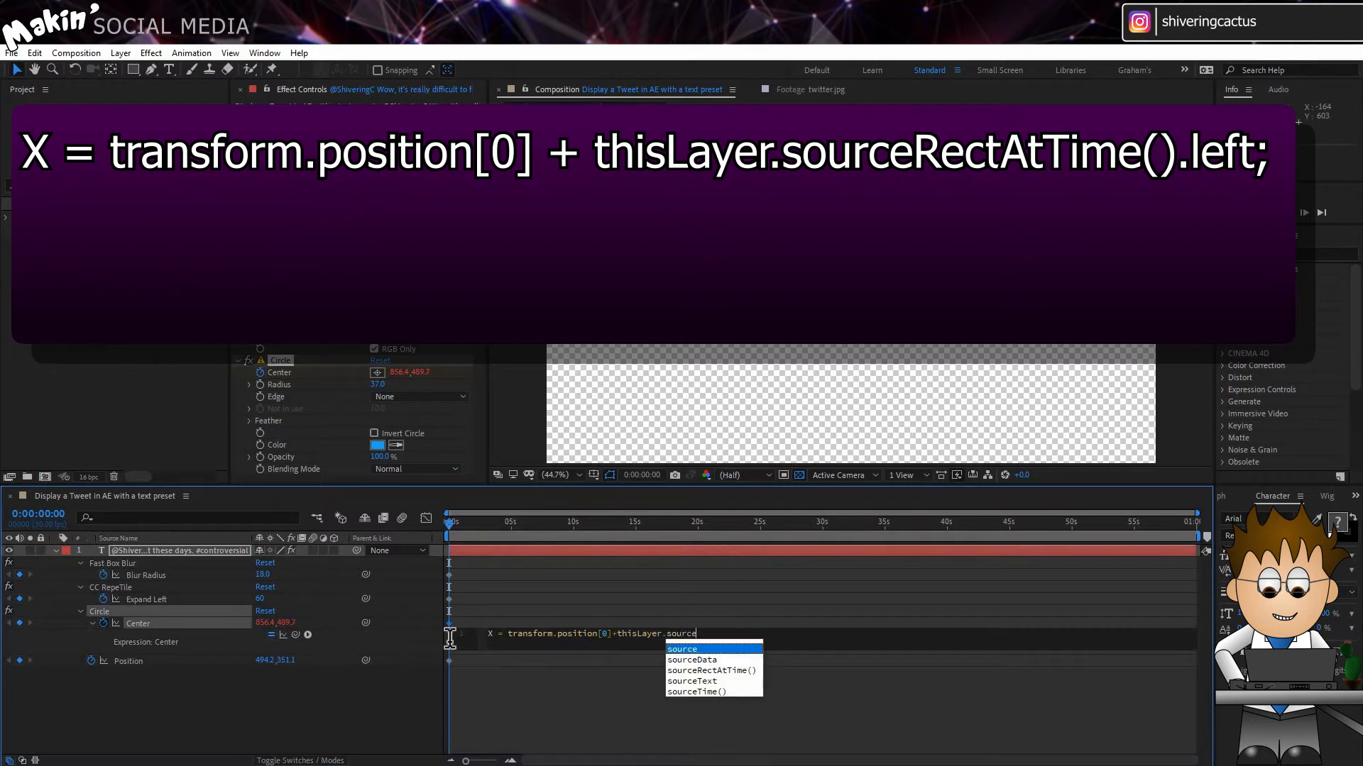
pyautogui.click(695, 671)
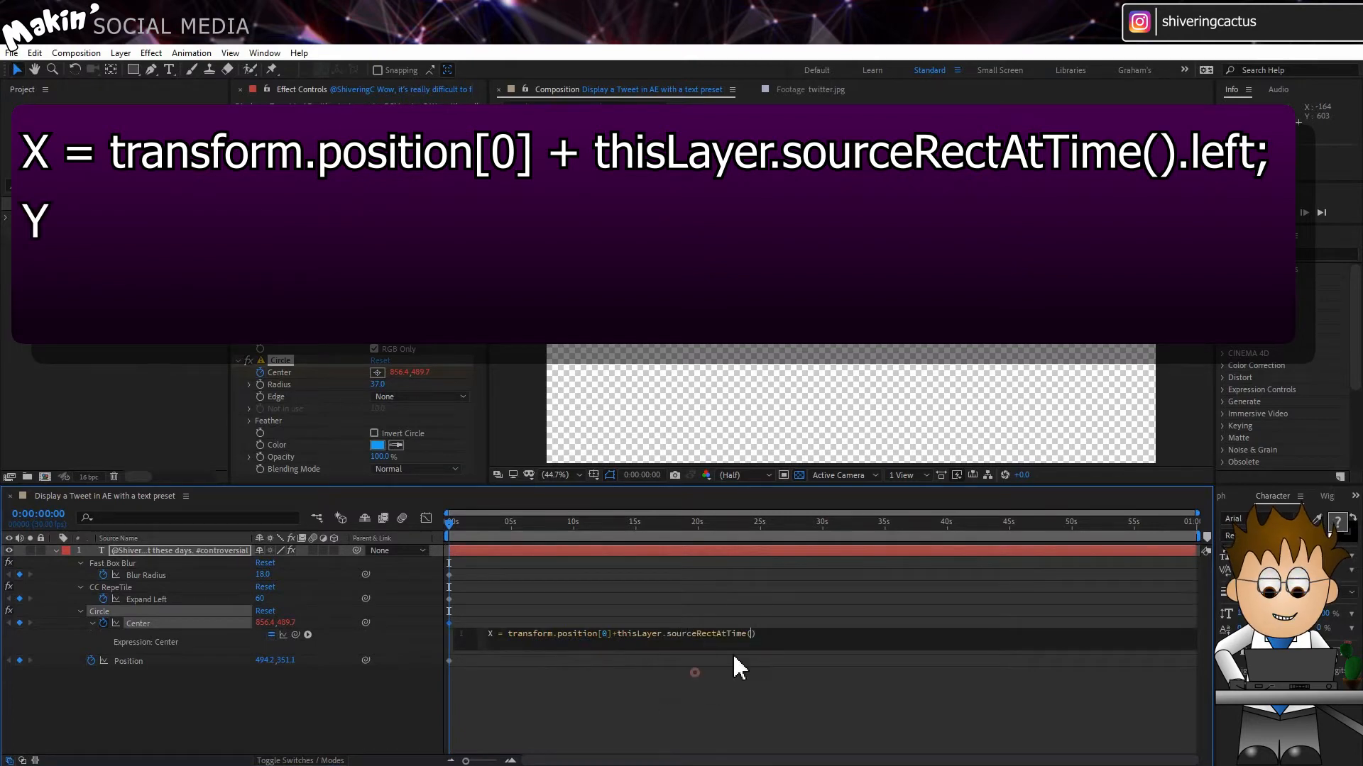
pyautogui.click(770, 635)
pyautogui.write('.left;')
pyautogui.press('Return')
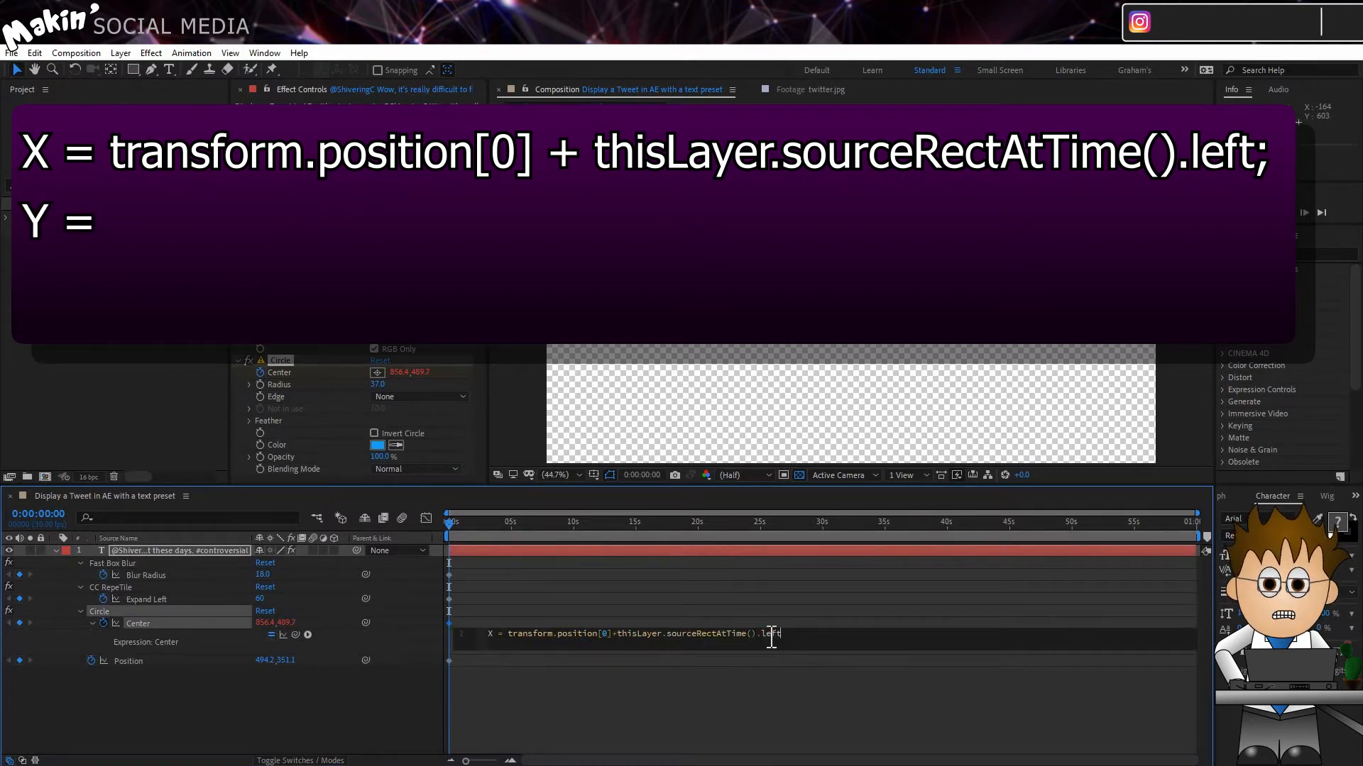
# Step: Complete the Center expression with the lines Y = 540; and [X,Y], and apply it
pyautogui.write('Y = ')
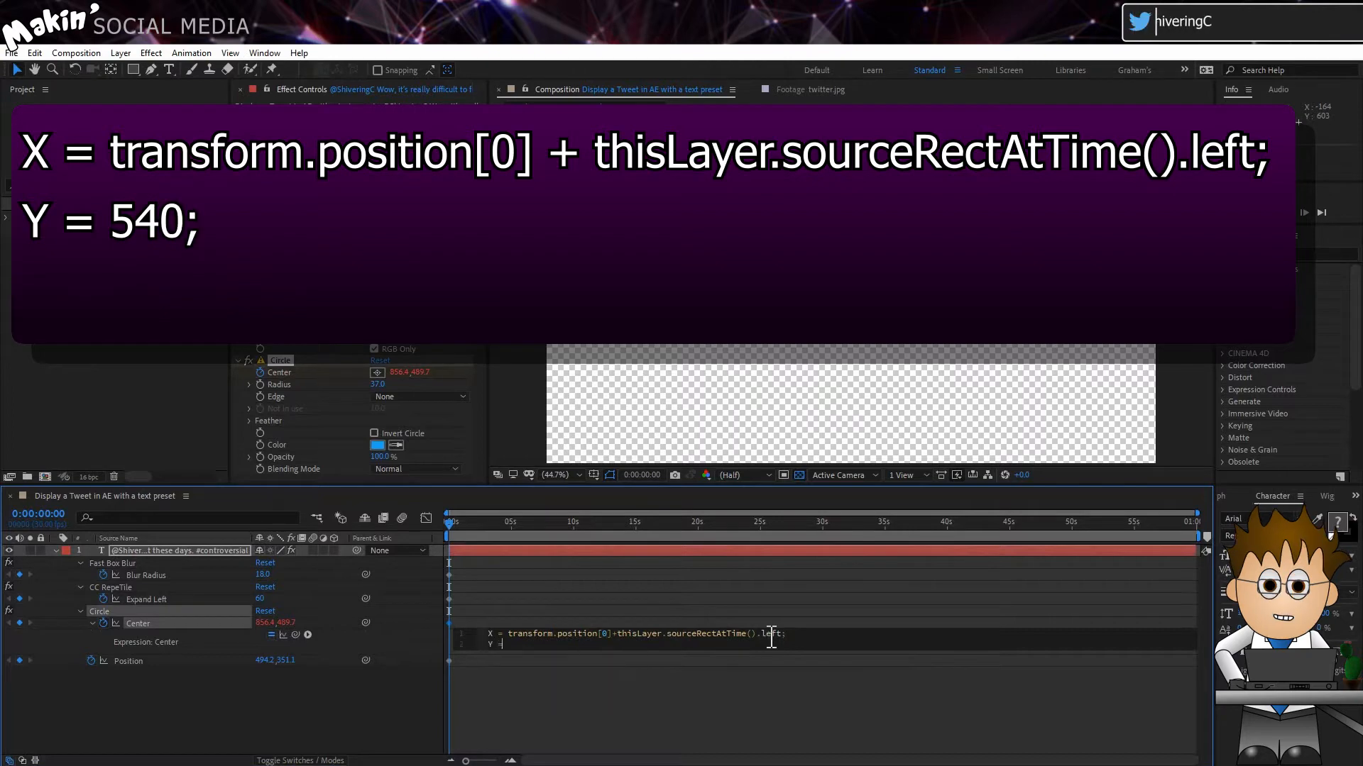
pyautogui.write('540;')
pyautogui.press('Return')
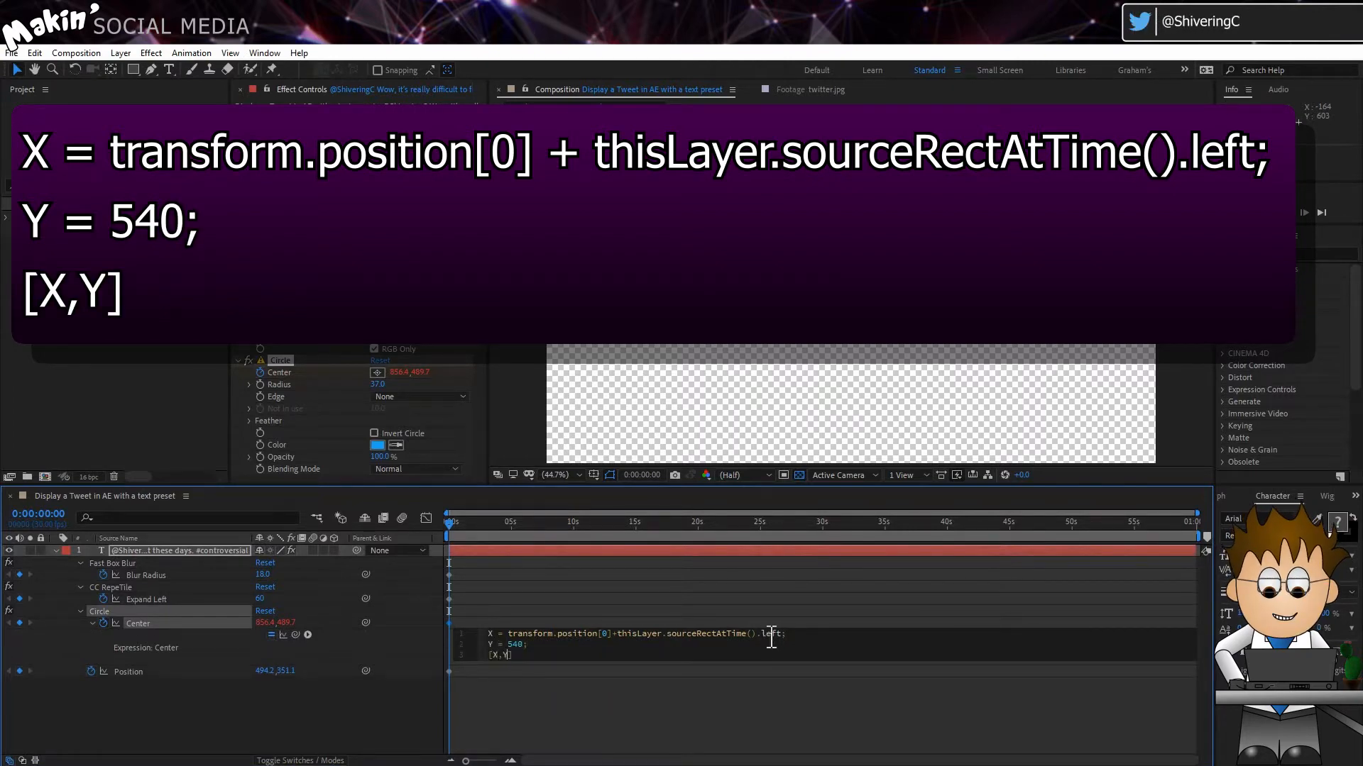
pyautogui.click(431, 711)
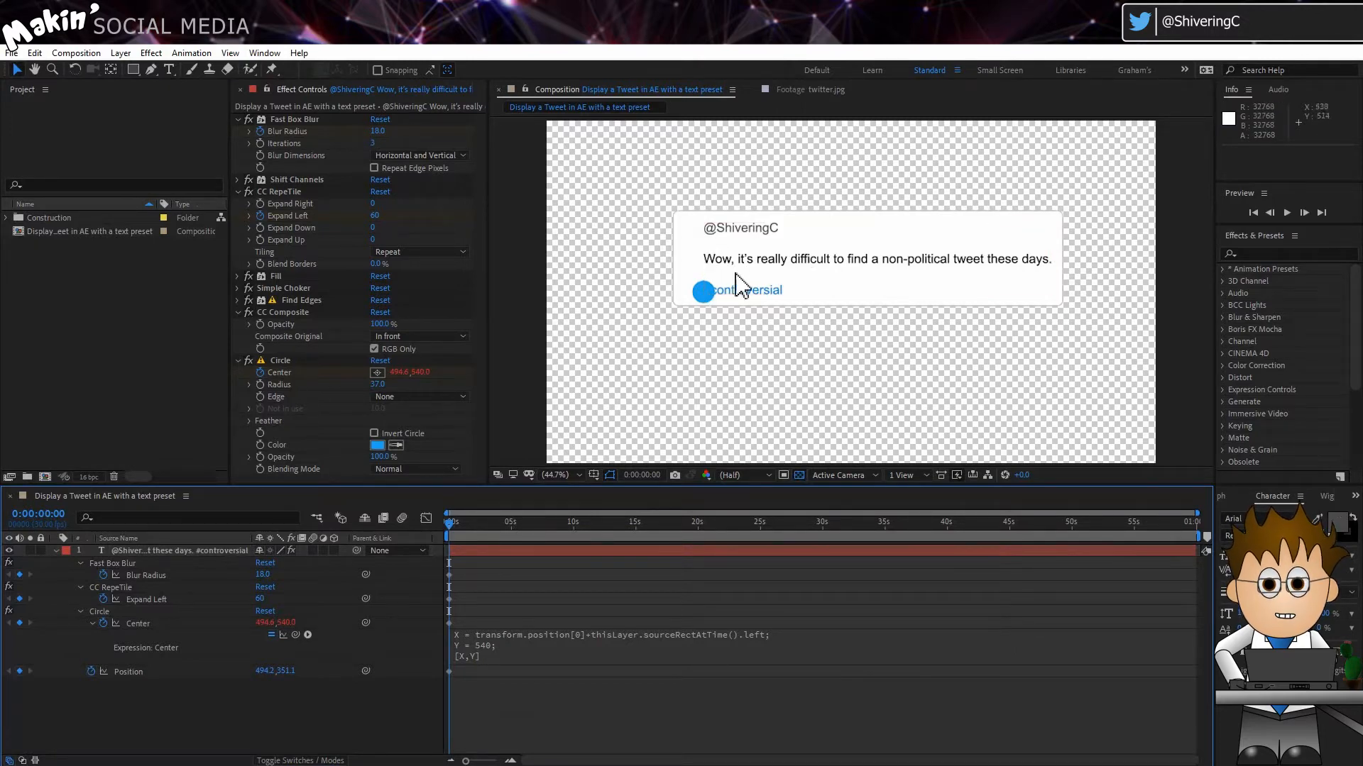
# Step: Move the text layer in the composition to about 436, 452 to test how the circle follows
pyautogui.click(745, 228)
pyautogui.moveTo(745, 229); pyautogui.dragTo(731, 269)
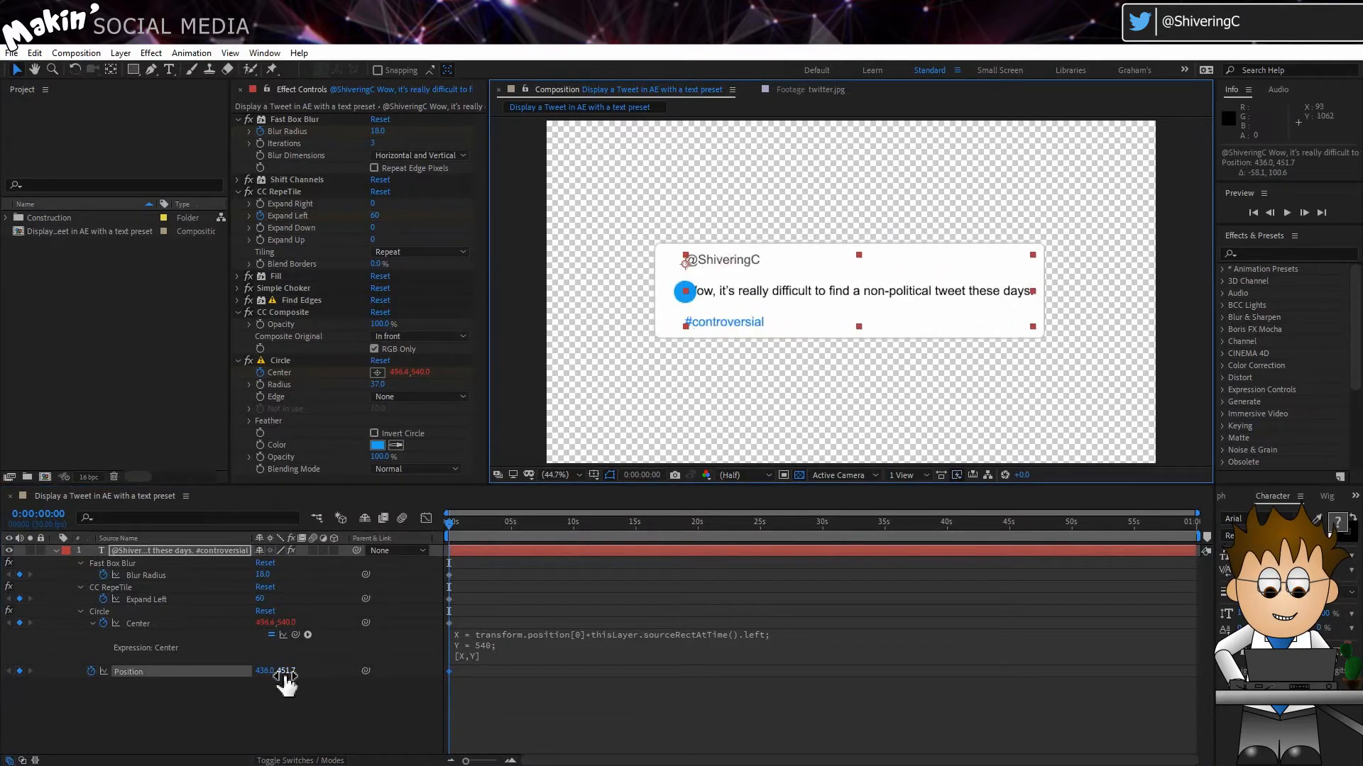
# Step: Subtract CC RepeTile's Expand Left from the X line of the circle's Center expression by linking to that property
pyautogui.click(599, 633)
pyautogui.click(599, 633)
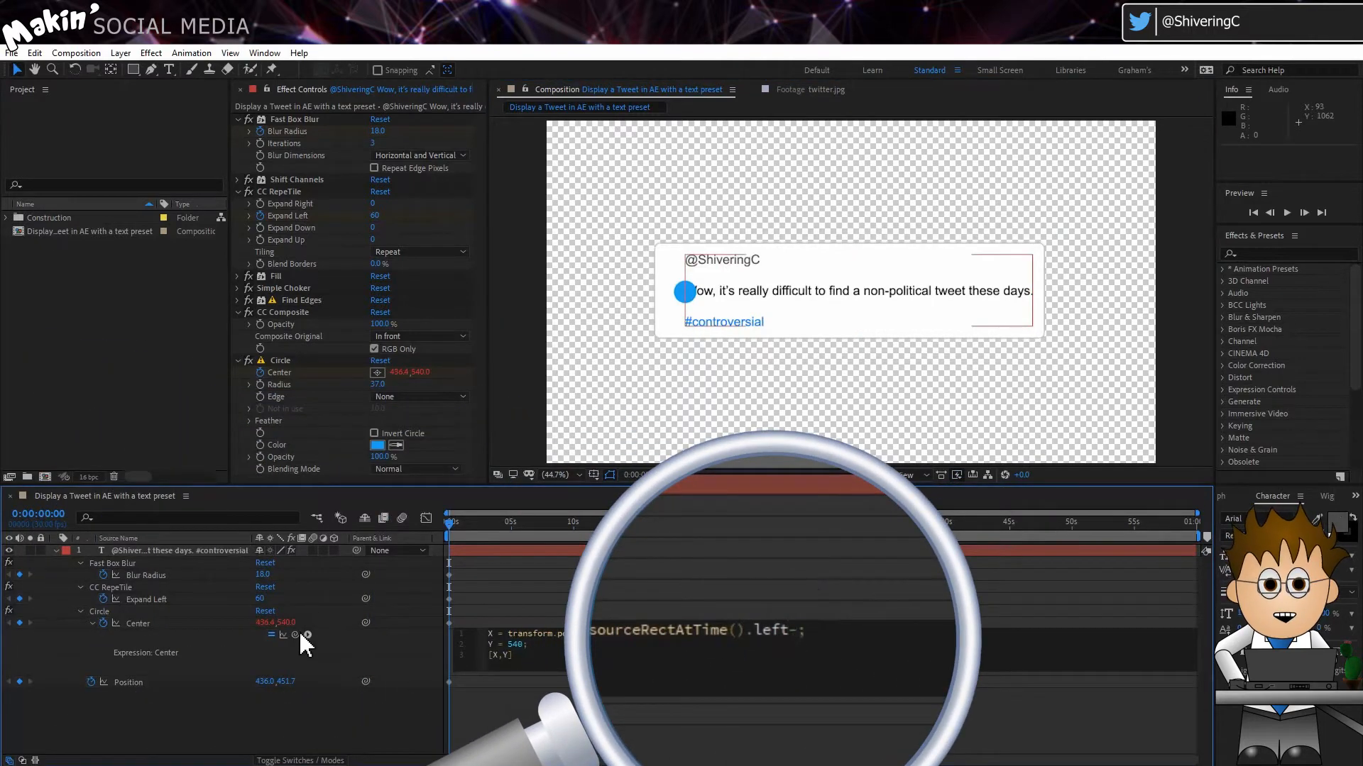
pyautogui.moveTo(295, 635); pyautogui.dragTo(177, 602)
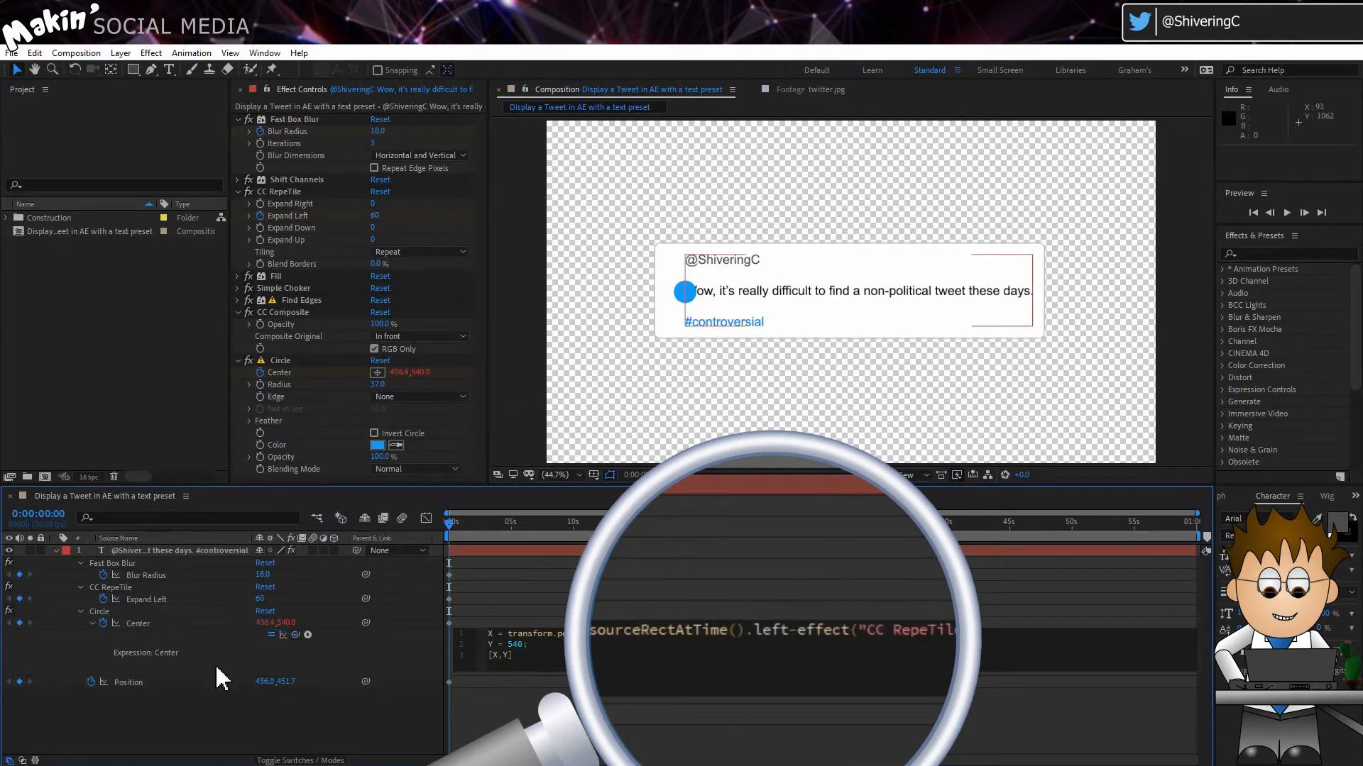
pyautogui.click(231, 717)
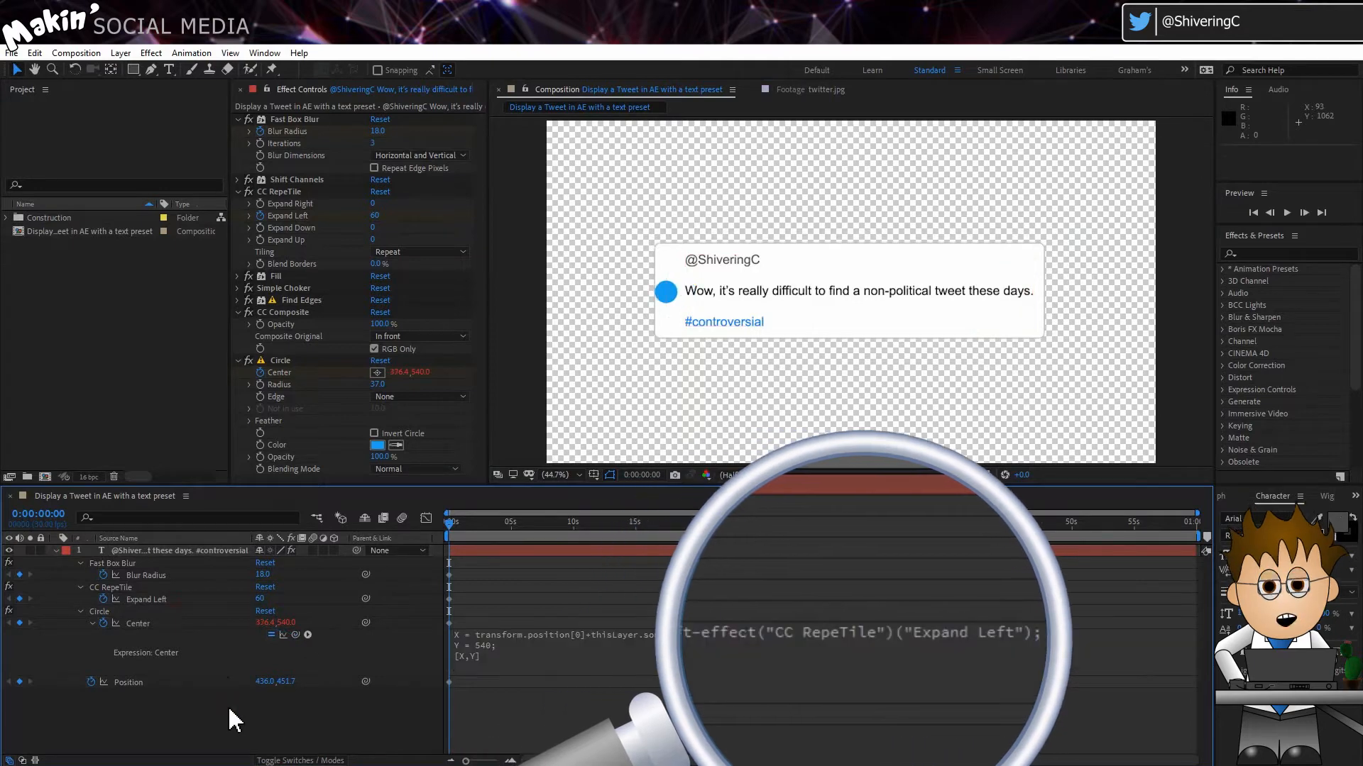
# Step: Add Fast Box Blur's Blur Radius, linked and divided by 2, to the end of the X line in the Center expression
pyautogui.click(1004, 642)
pyautogui.click(1027, 632)
pyautogui.press('Right')
pyautogui.write('+')
pyautogui.moveTo(295, 635); pyautogui.dragTo(166, 578)
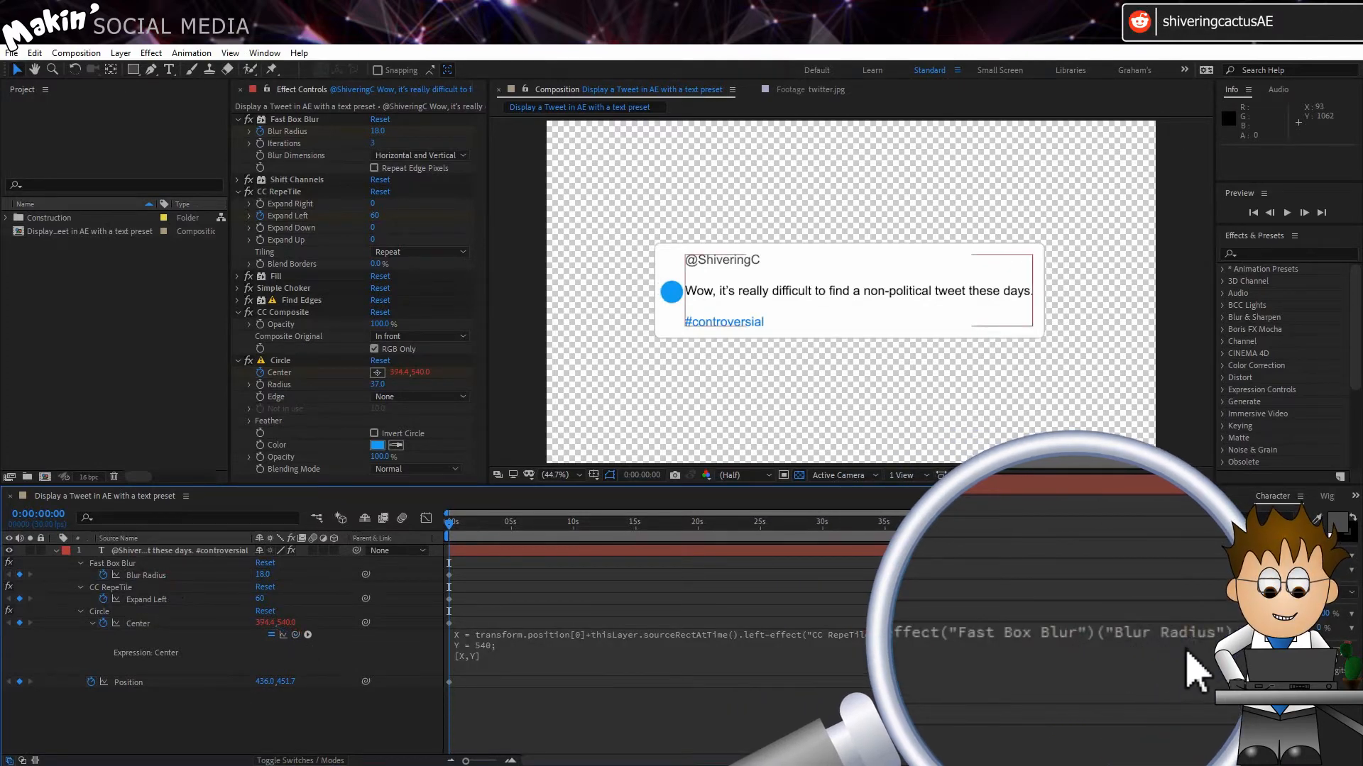
pyautogui.click(1229, 624)
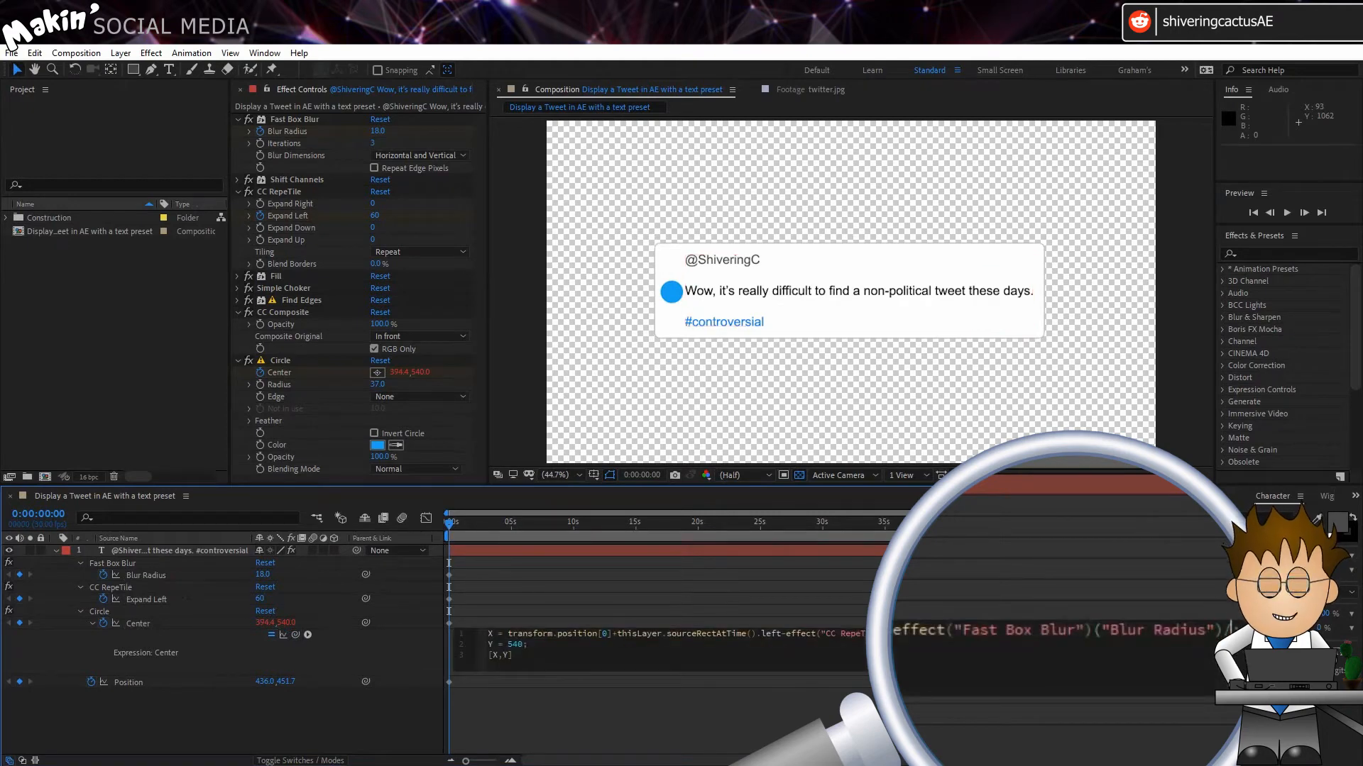
pyautogui.write('/2')
pyautogui.click(424, 702)
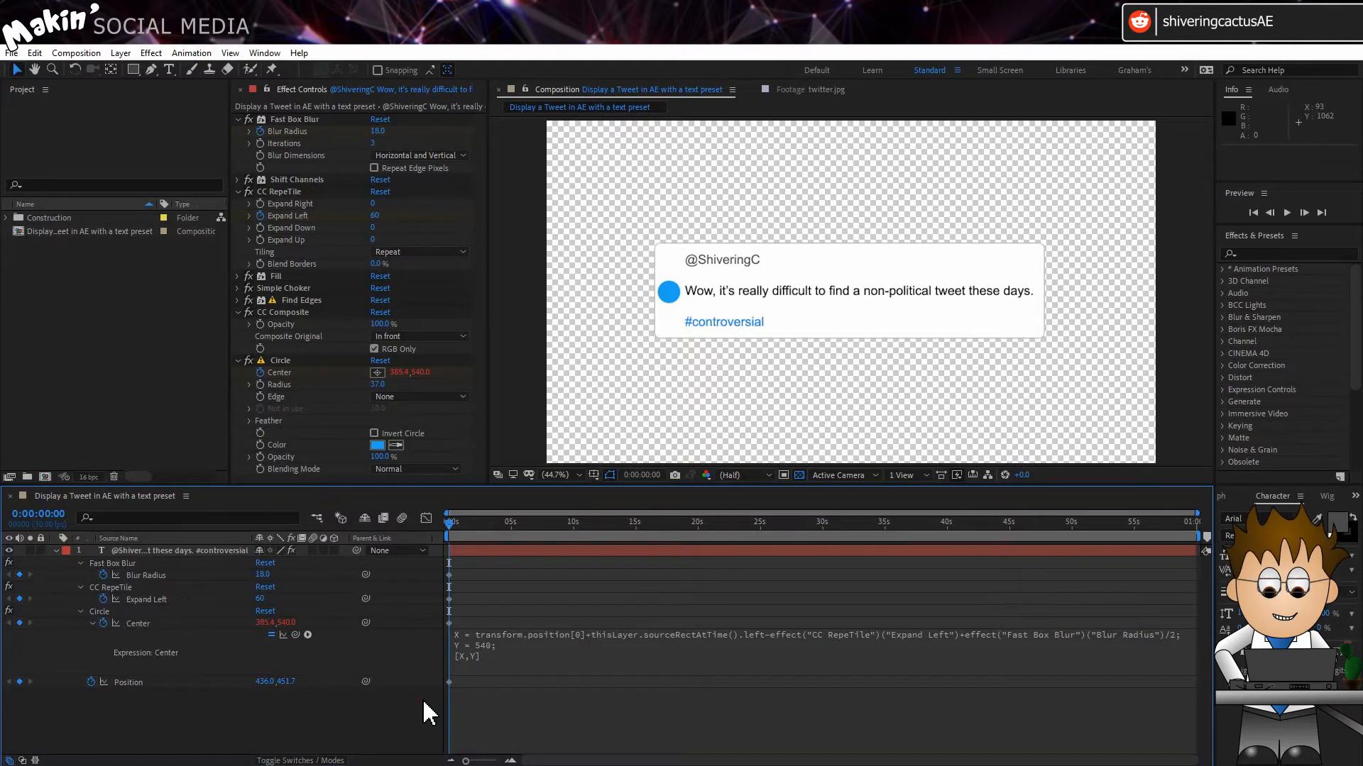
# Step: Replace the fixed 540 in the Center expression's Y line with transform.position[1]
pyautogui.click(472, 659)
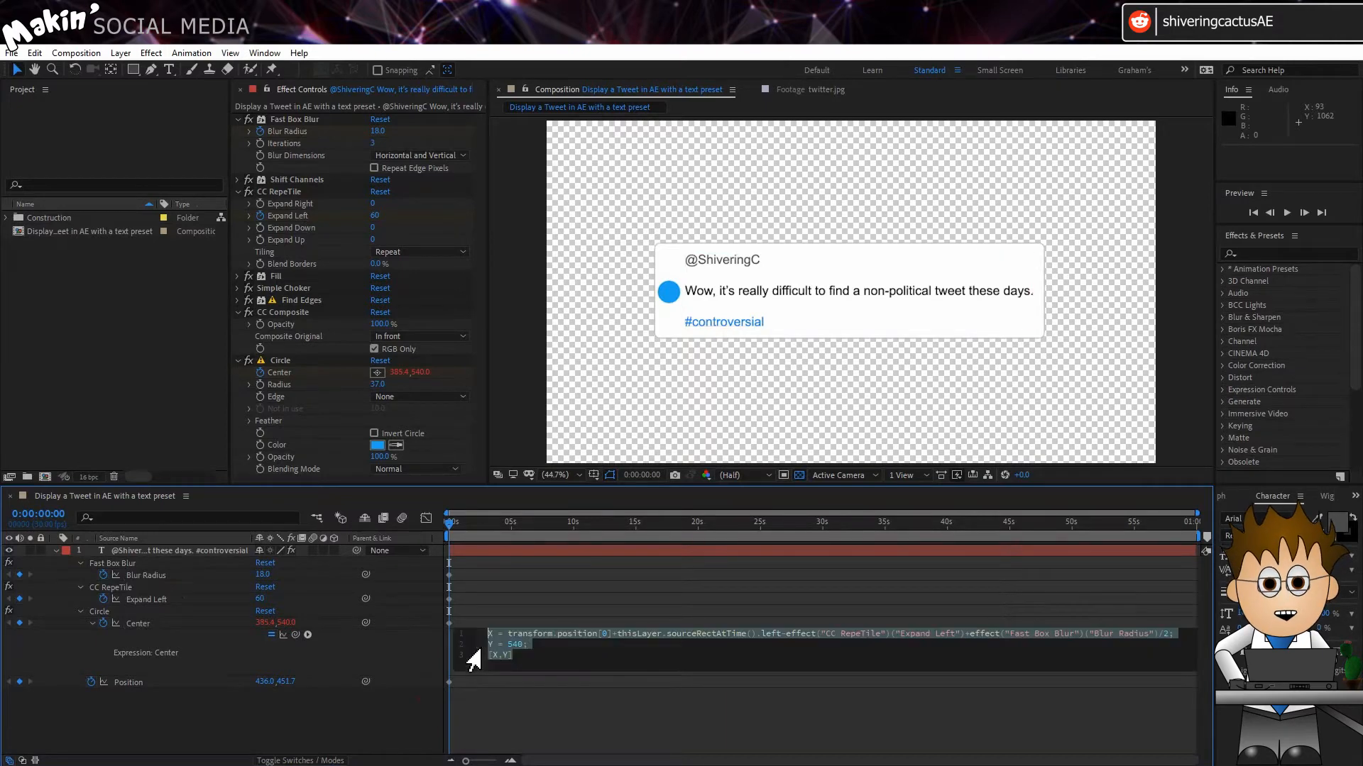
pyautogui.doubleClick(514, 644)
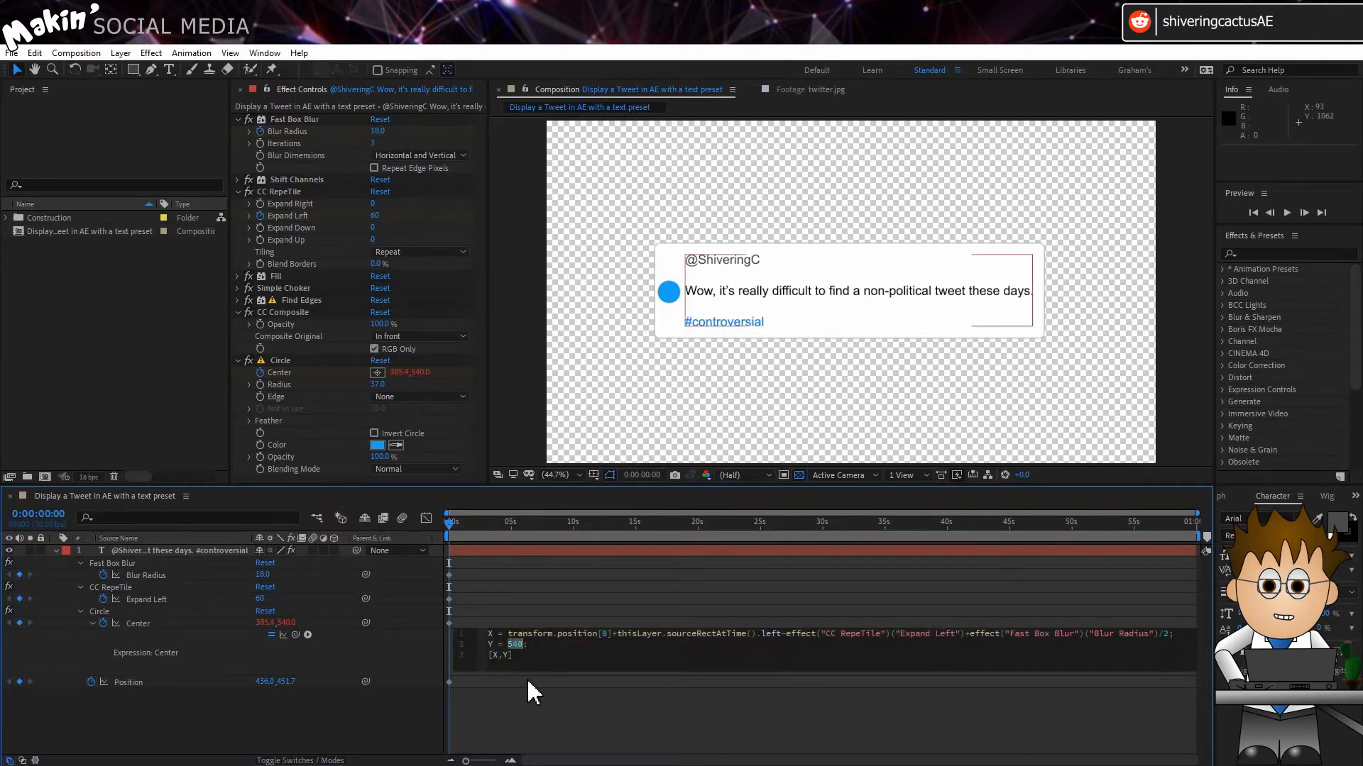
pyautogui.write('transform.position[1]+thiu')
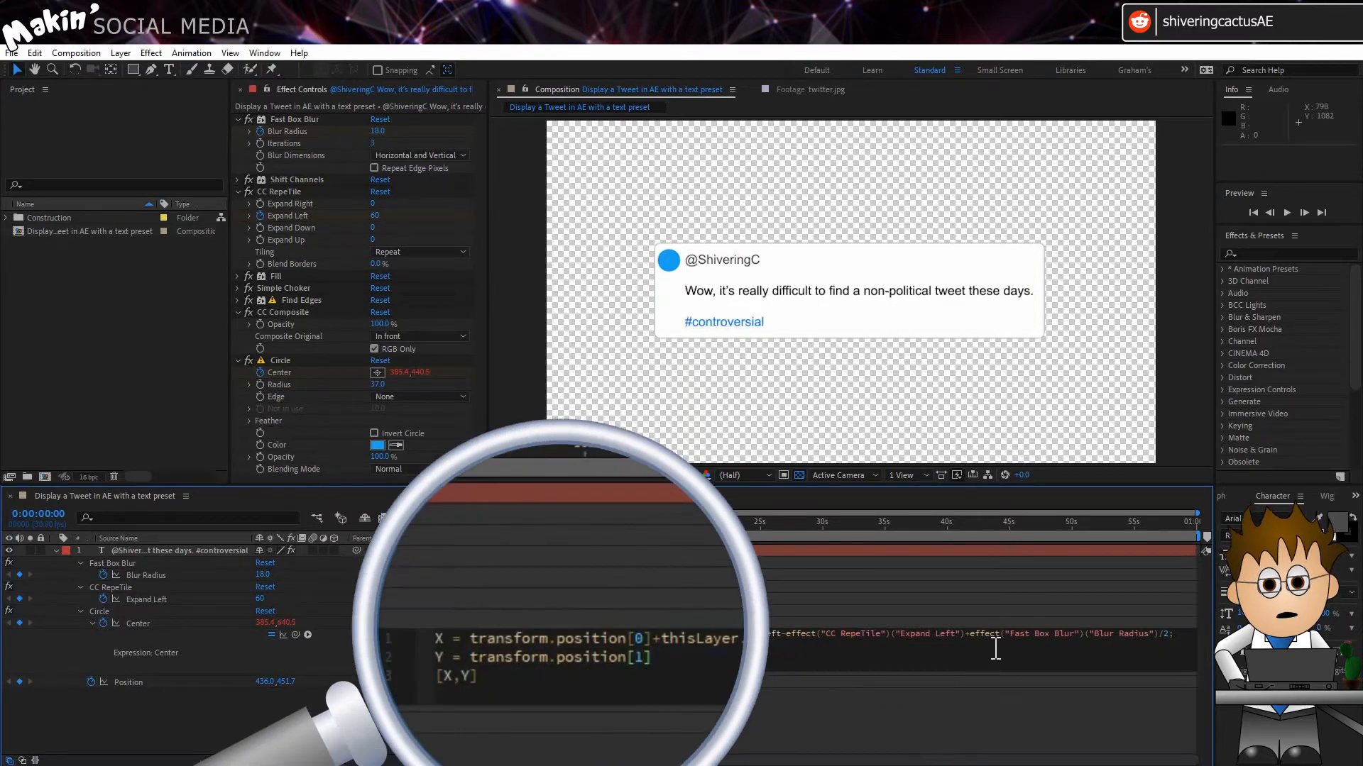
# Step: Extend the Y line of the circle's Center expression with +thisLayer.sourceRectAtTime().top+ after transform.position[1]
pyautogui.press('BackSpace')
pyautogui.write('s')
pyautogui.click(692, 722)
pyautogui.write('.sour')
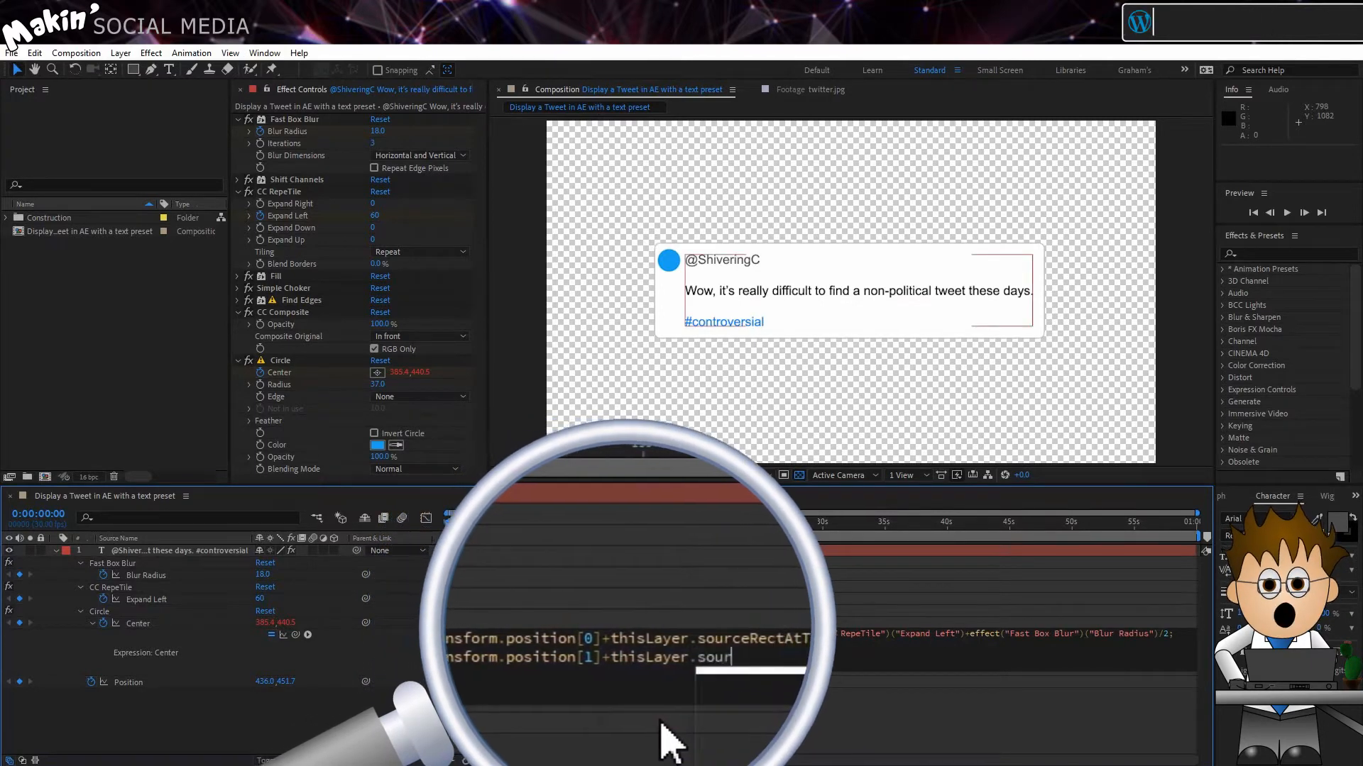
pyautogui.write('ce')
pyautogui.click(705, 728)
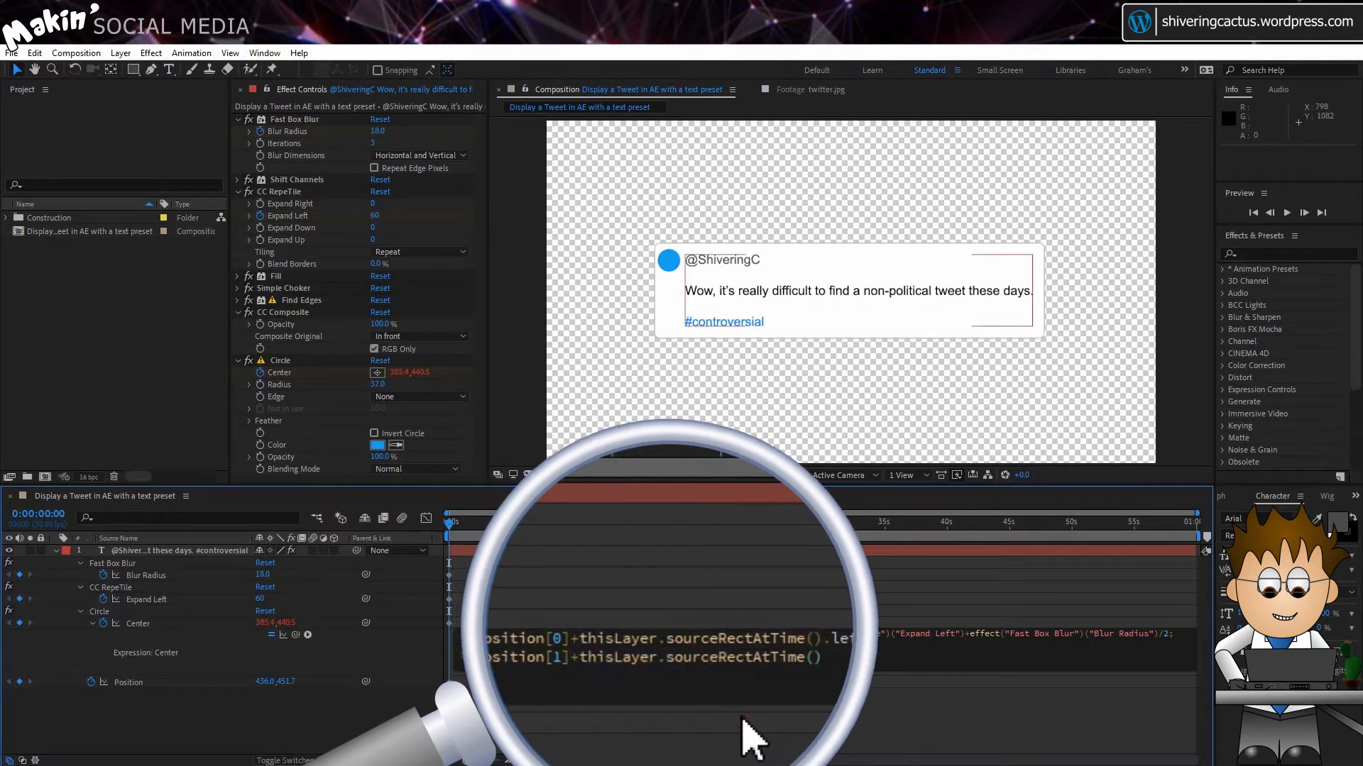
pyautogui.write('.top')
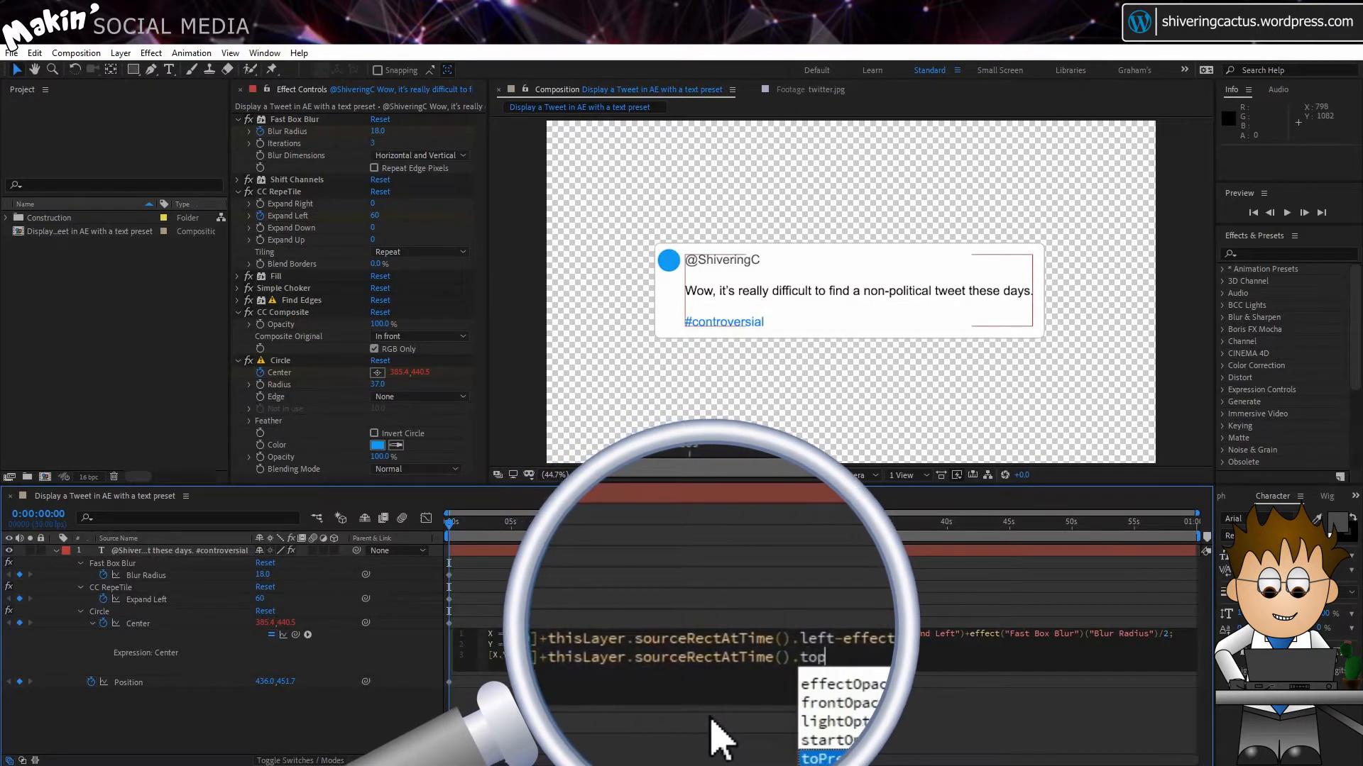
pyautogui.write('+')
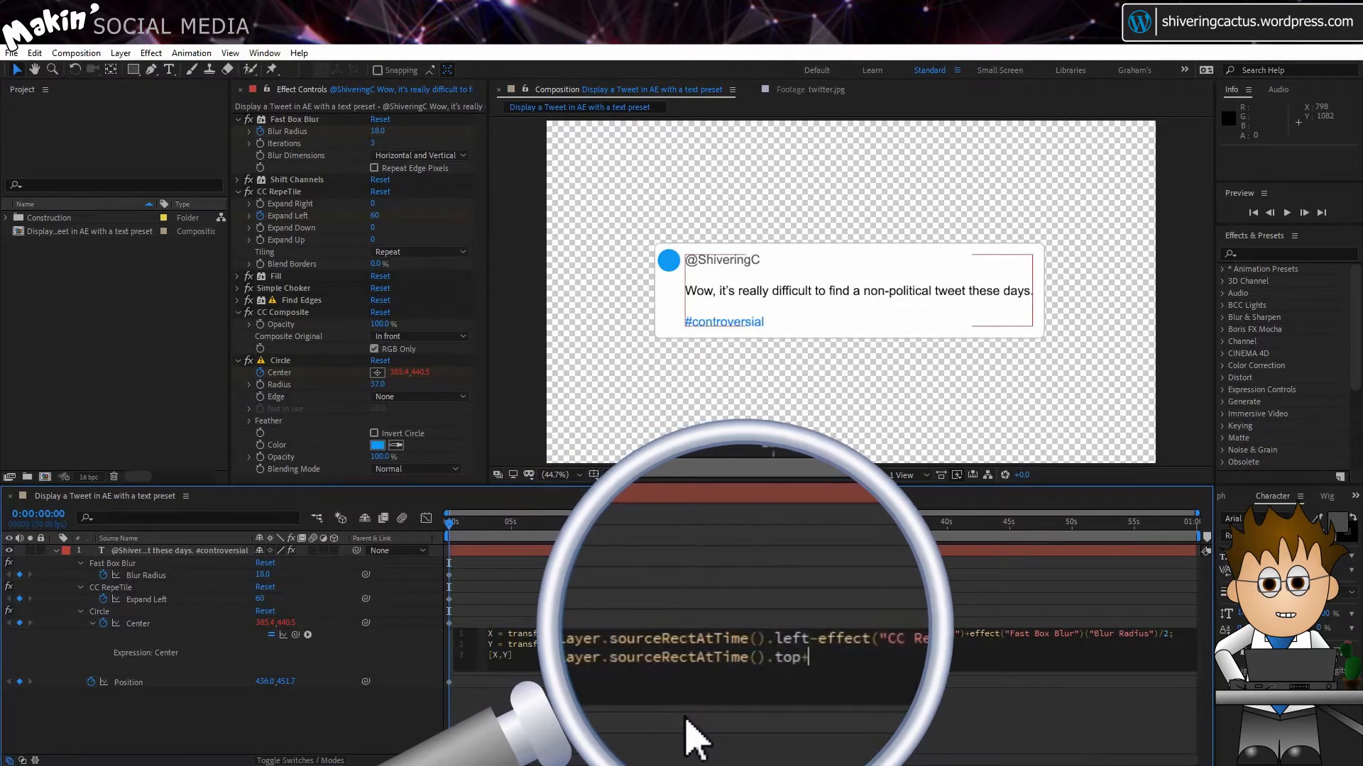
# Step: Link Fast Box Blur's Blur Radius at the end of the Y line and move the text layer to about 577, 420 to test the circle
pyautogui.moveTo(295, 634); pyautogui.dragTo(122, 571)
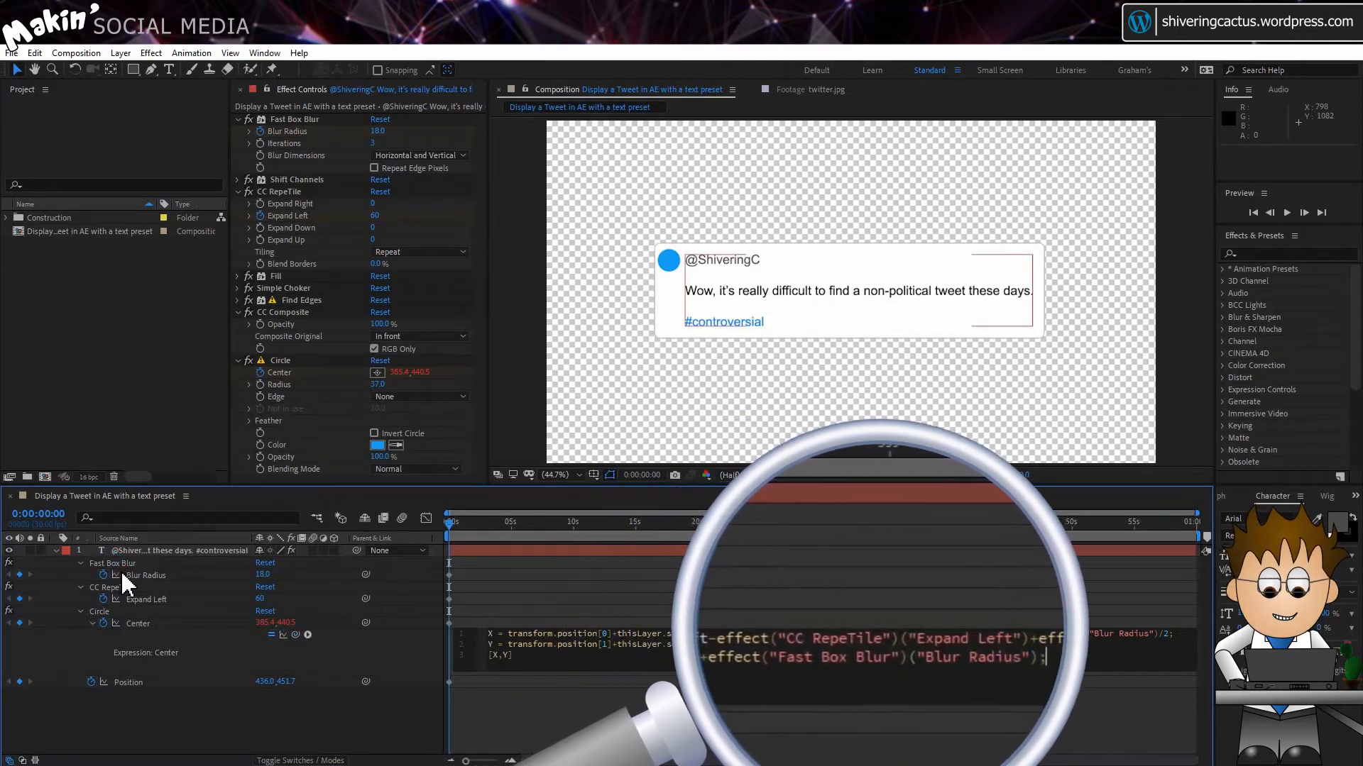
pyautogui.click(251, 649)
pyautogui.click(360, 705)
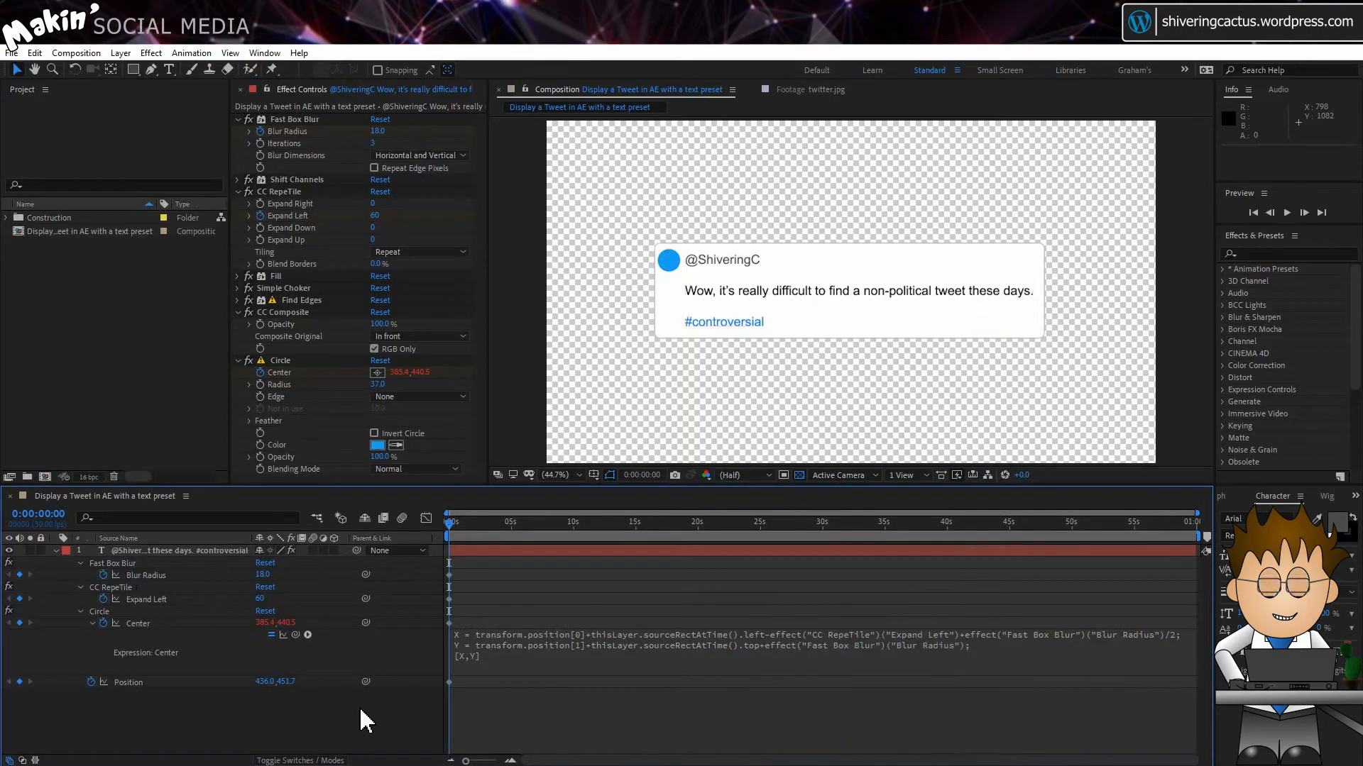
pyautogui.click(479, 551)
pyautogui.moveTo(742, 301); pyautogui.dragTo(807, 313)
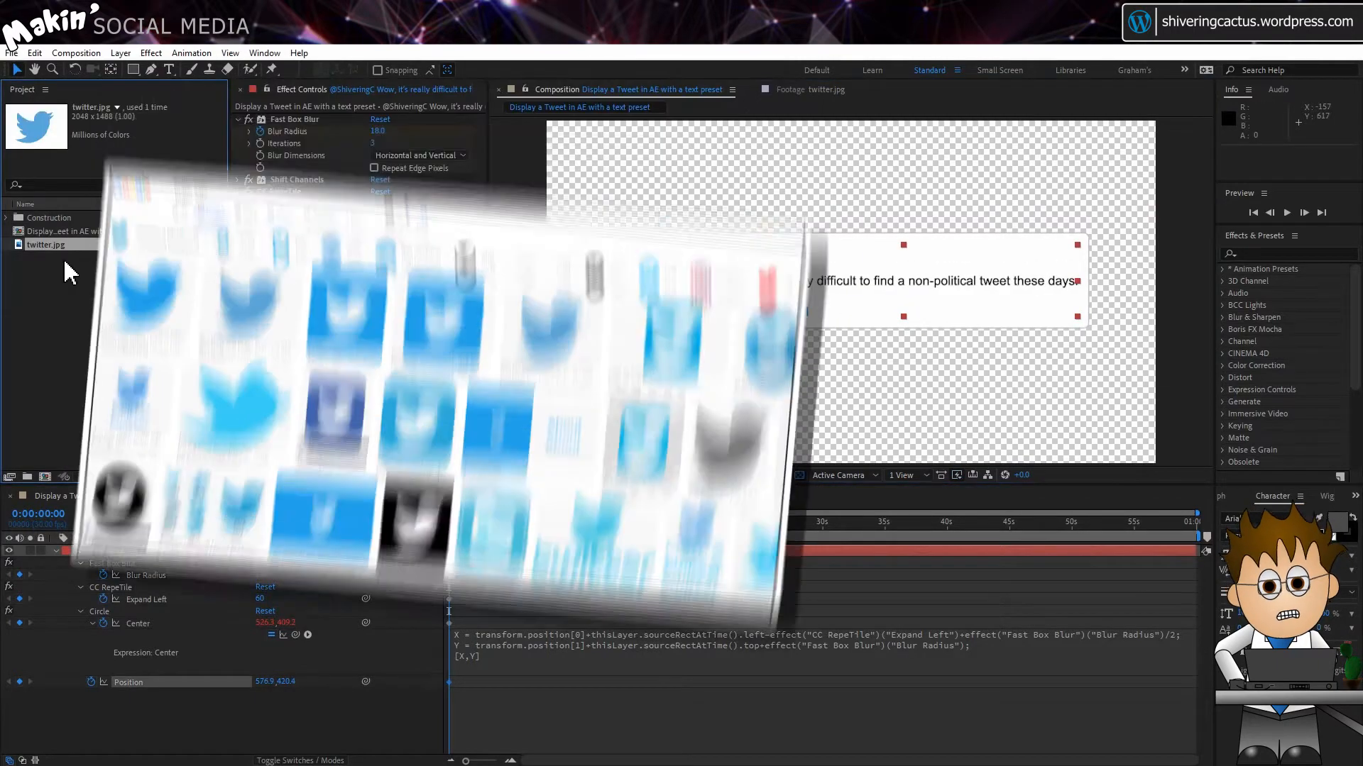
# Step: Add twitter.jpg to the composition as a layer above the text layer
pyautogui.moveTo(49, 243); pyautogui.dragTo(135, 545)
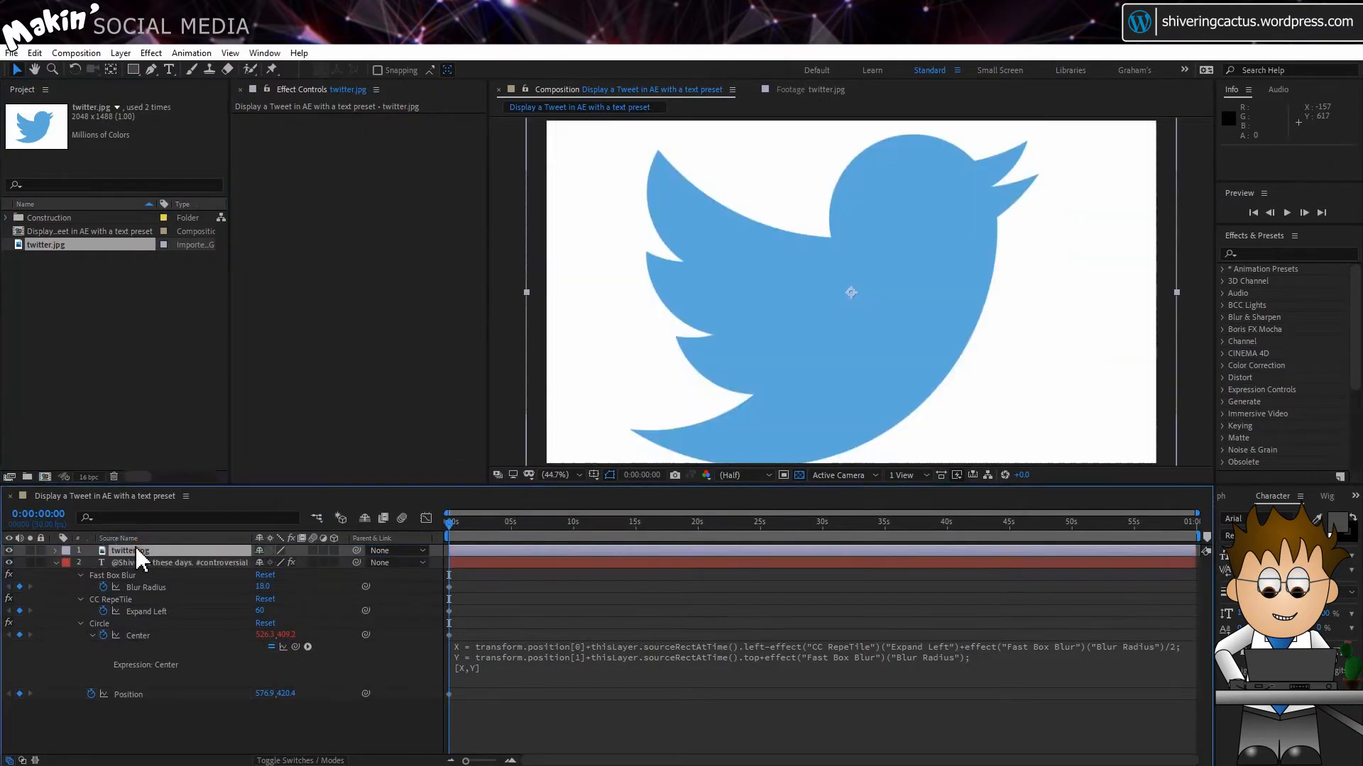
# Step: Try auto-tracing the twitter.jpg layer from its Blue channel onto a new layer, and delete the traced layer
pyautogui.click(122, 54)
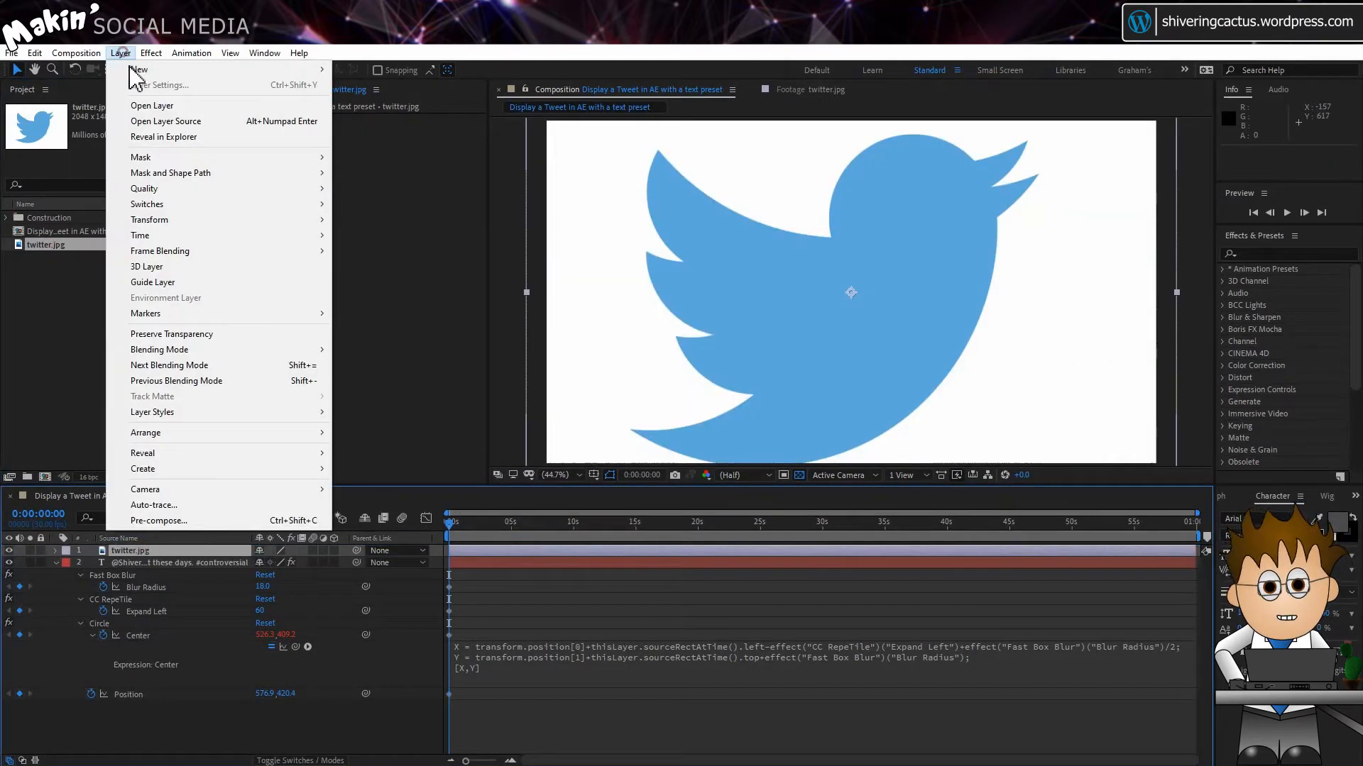
pyautogui.click(265, 506)
pyautogui.click(450, 347)
pyautogui.click(483, 406)
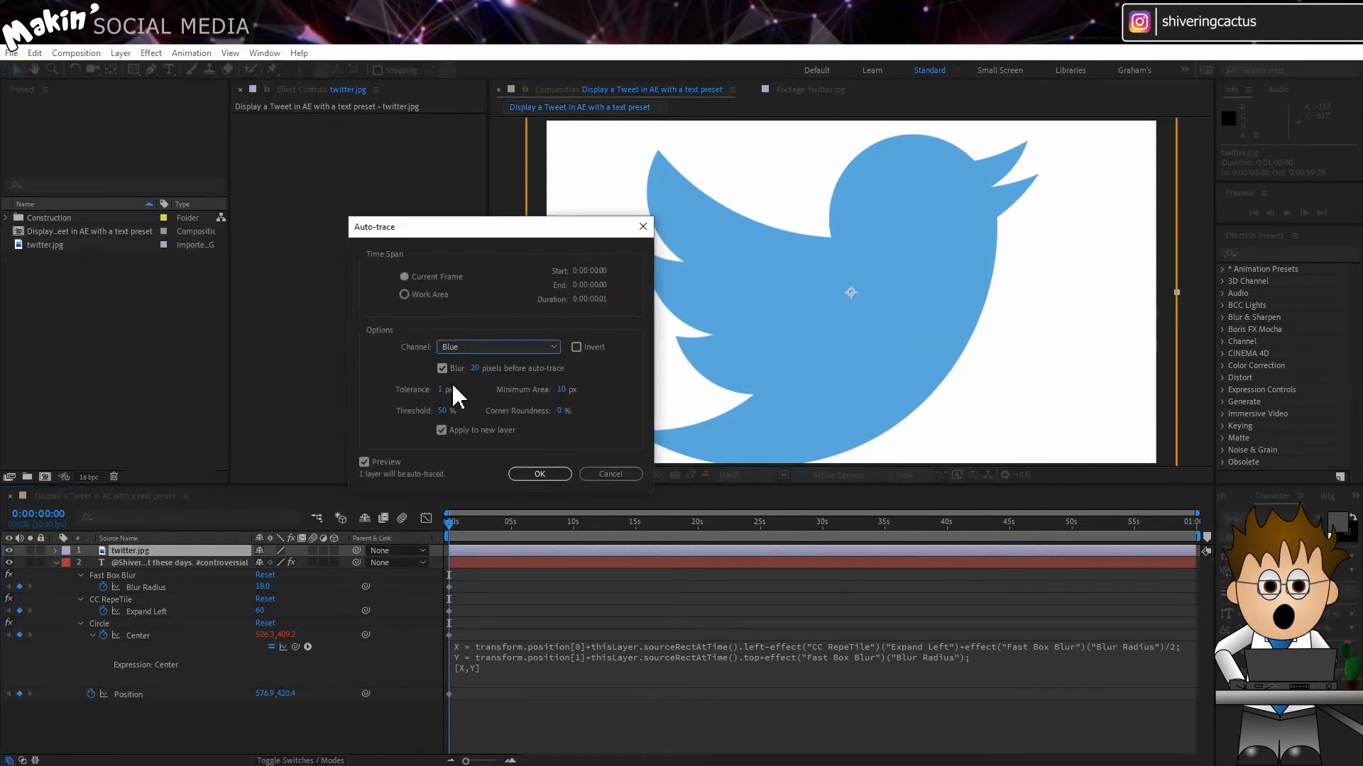
pyautogui.click(541, 474)
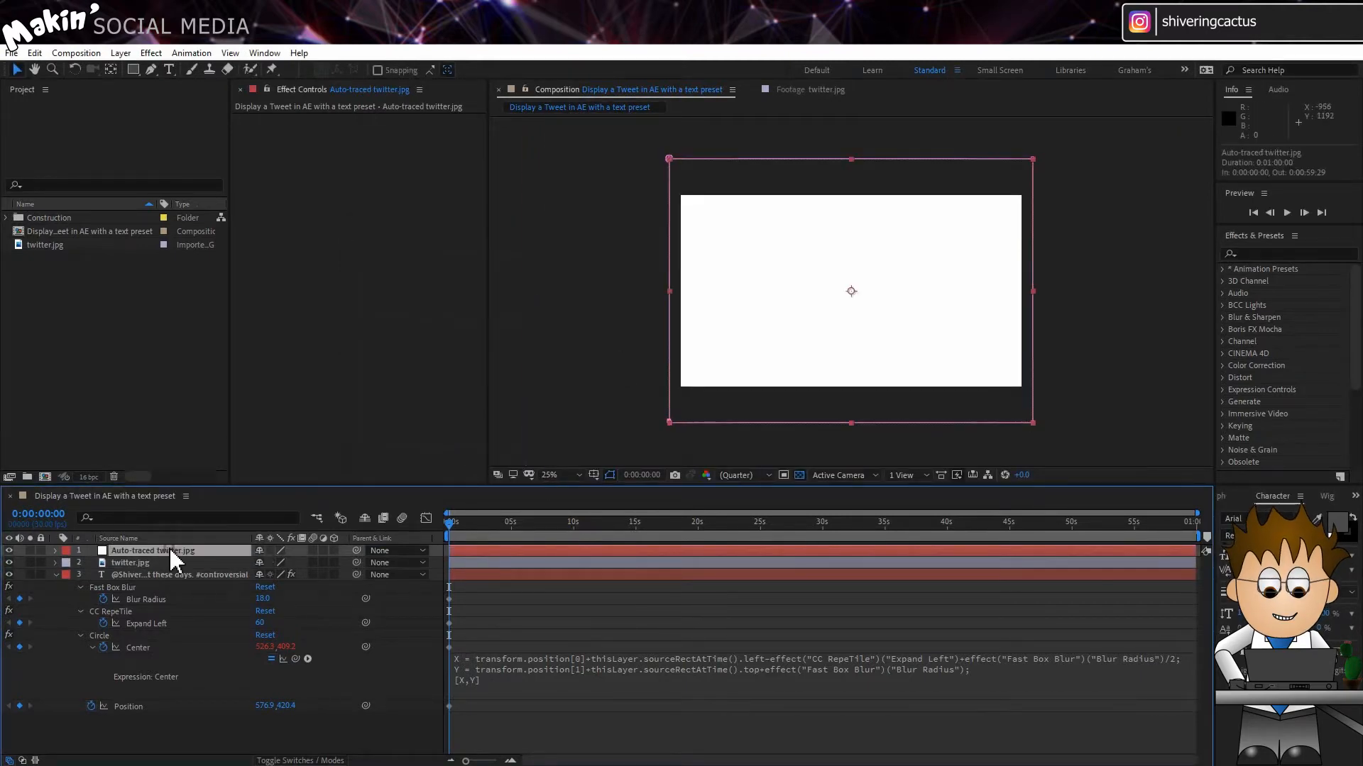
pyautogui.press('Delete')
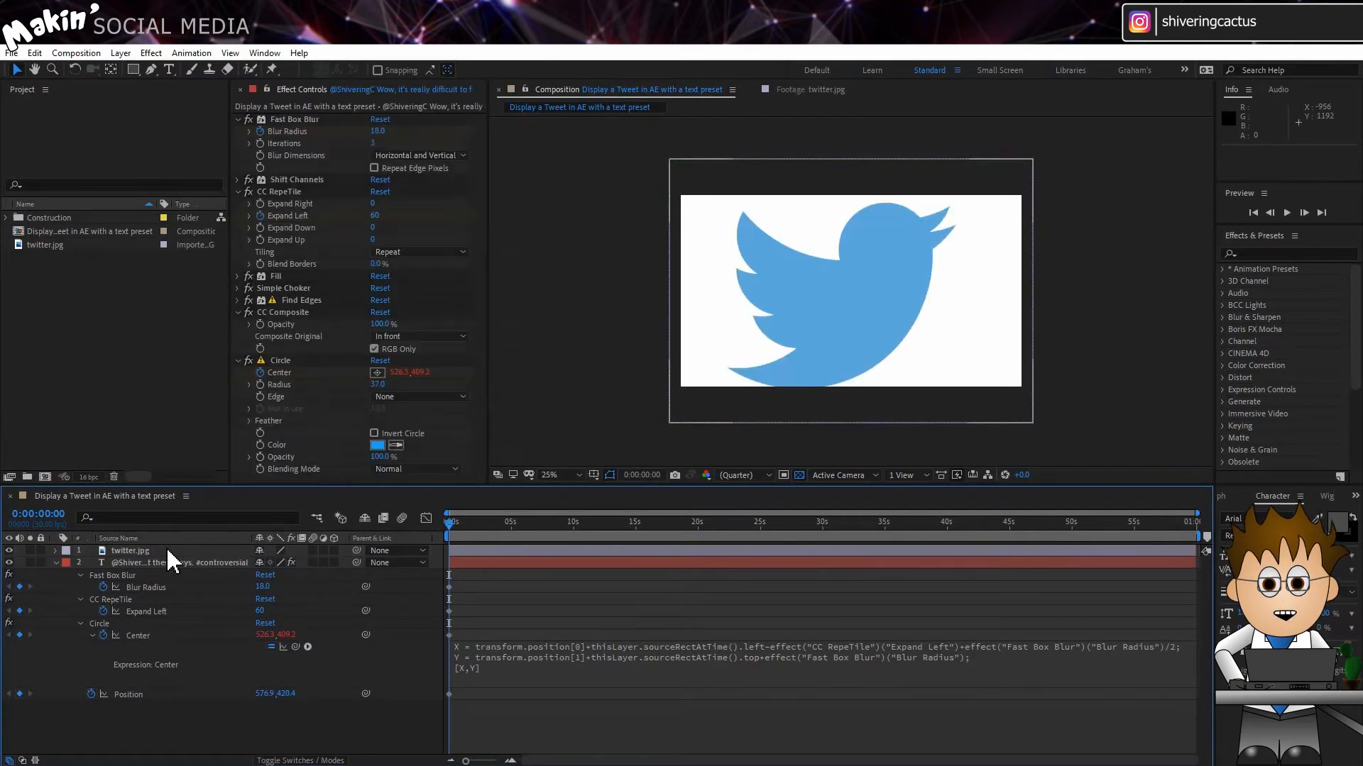
# Step: Apply Luma Key to the twitter.jpg layer with Key Out Brighter and a threshold of 187 to remove the white background
pyautogui.click(166, 551)
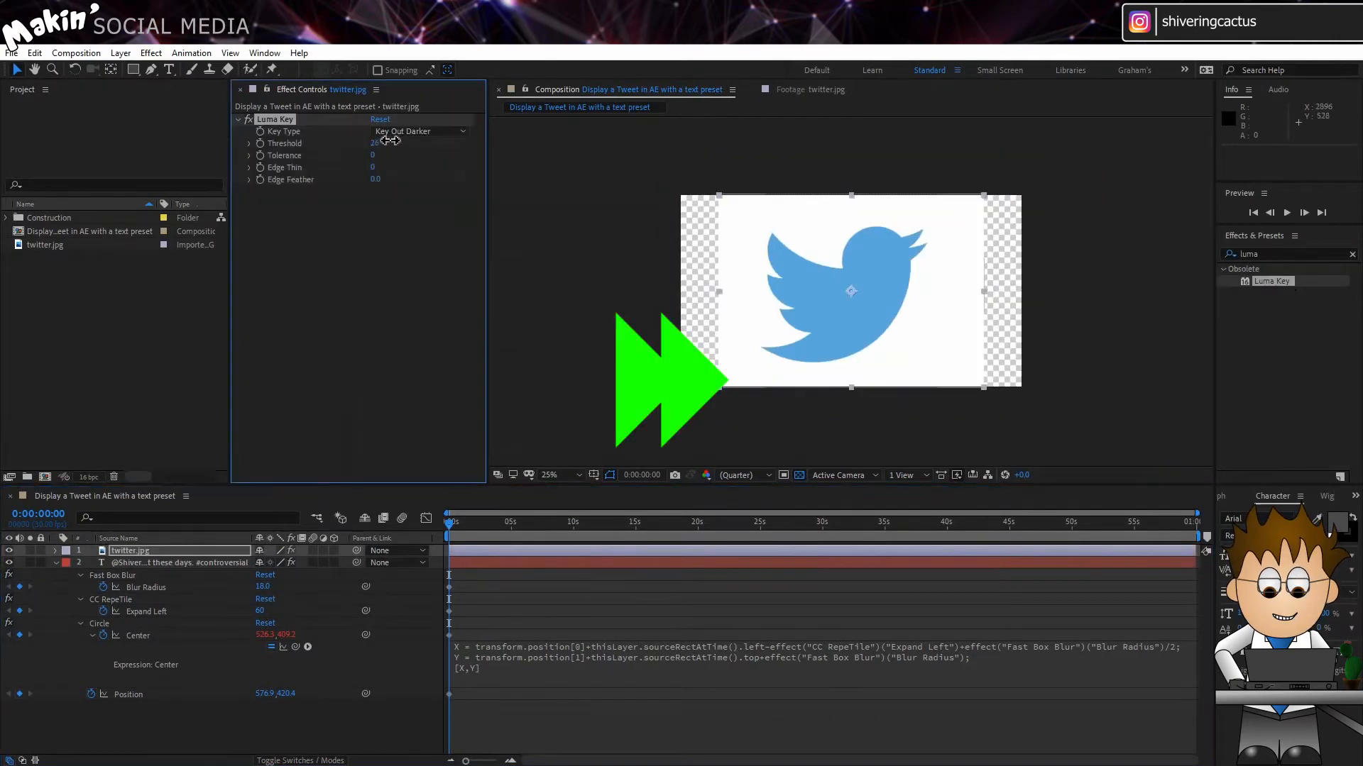
pyautogui.moveTo(377, 143); pyautogui.dragTo(419, 152)
pyautogui.hotkey('ctrl', 'z')
pyautogui.click(420, 132)
# Step: Auto-trace the keyed twitter.jpg layer from its Alpha channel for the current frame, applied to a new layer
pyautogui.click(151, 54)
pyautogui.click(152, 561)
pyautogui.click(483, 347)
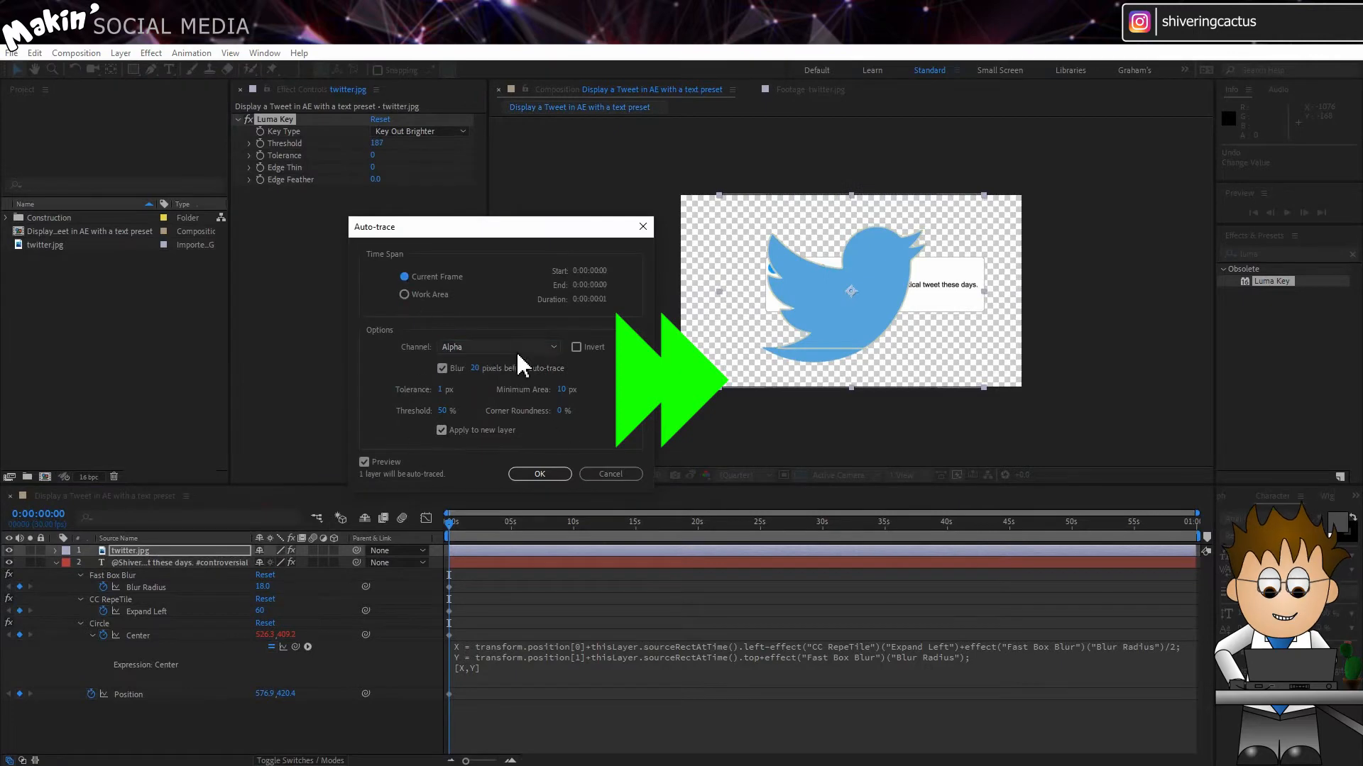
pyautogui.click(539, 474)
pyautogui.hotkey('ctrl', 'z')
pyautogui.click(6, 218)
pyautogui.click(46, 272)
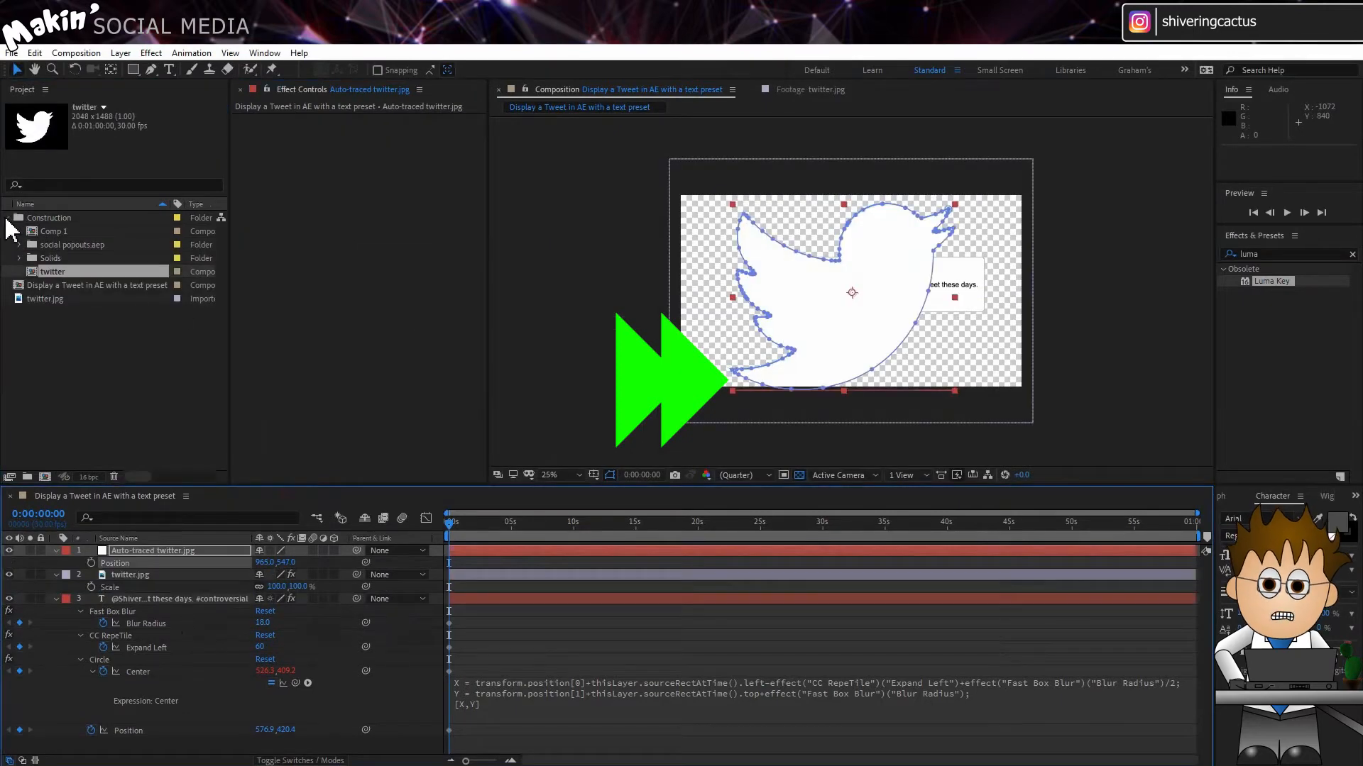
pyautogui.click(7, 218)
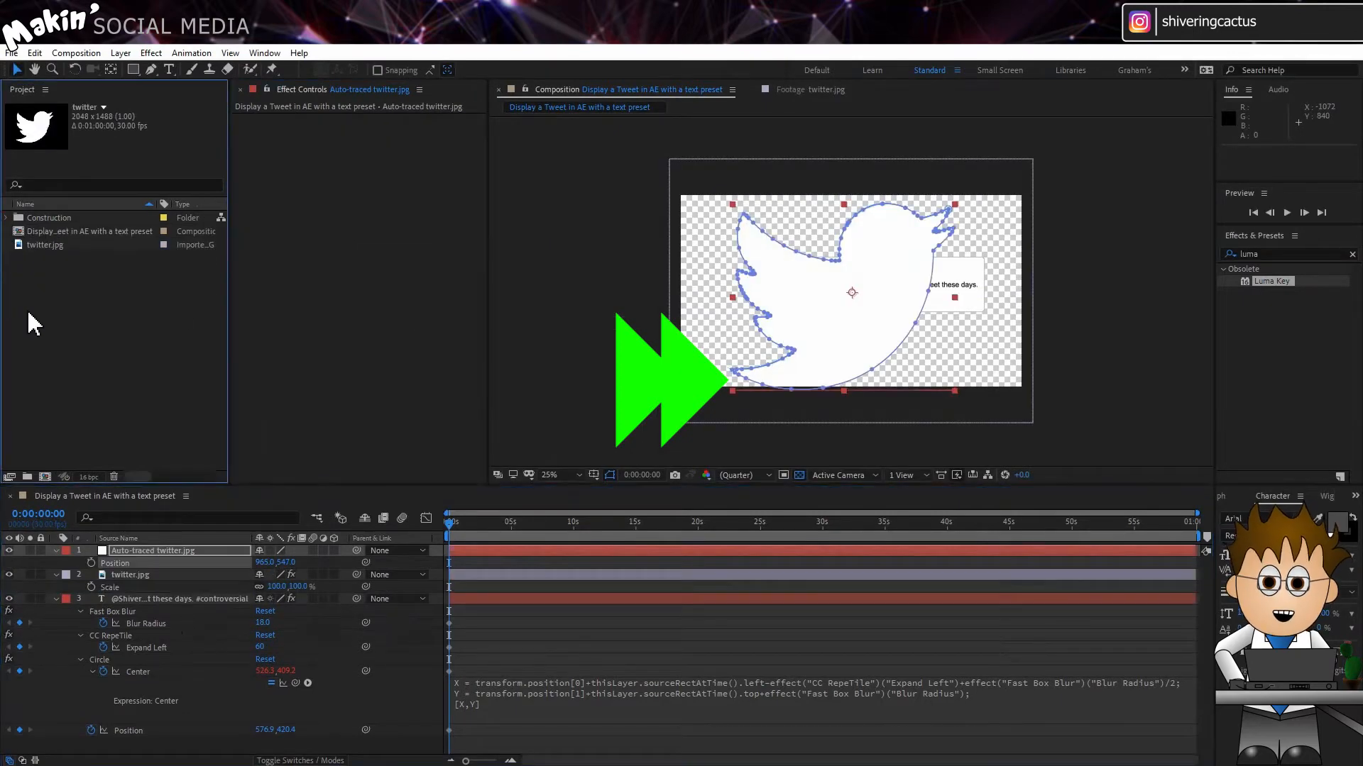
pyautogui.click(29, 312)
# Step: Delete the twitter.jpg layer from the composition, keeping the auto-traced layer
pyautogui.click(157, 575)
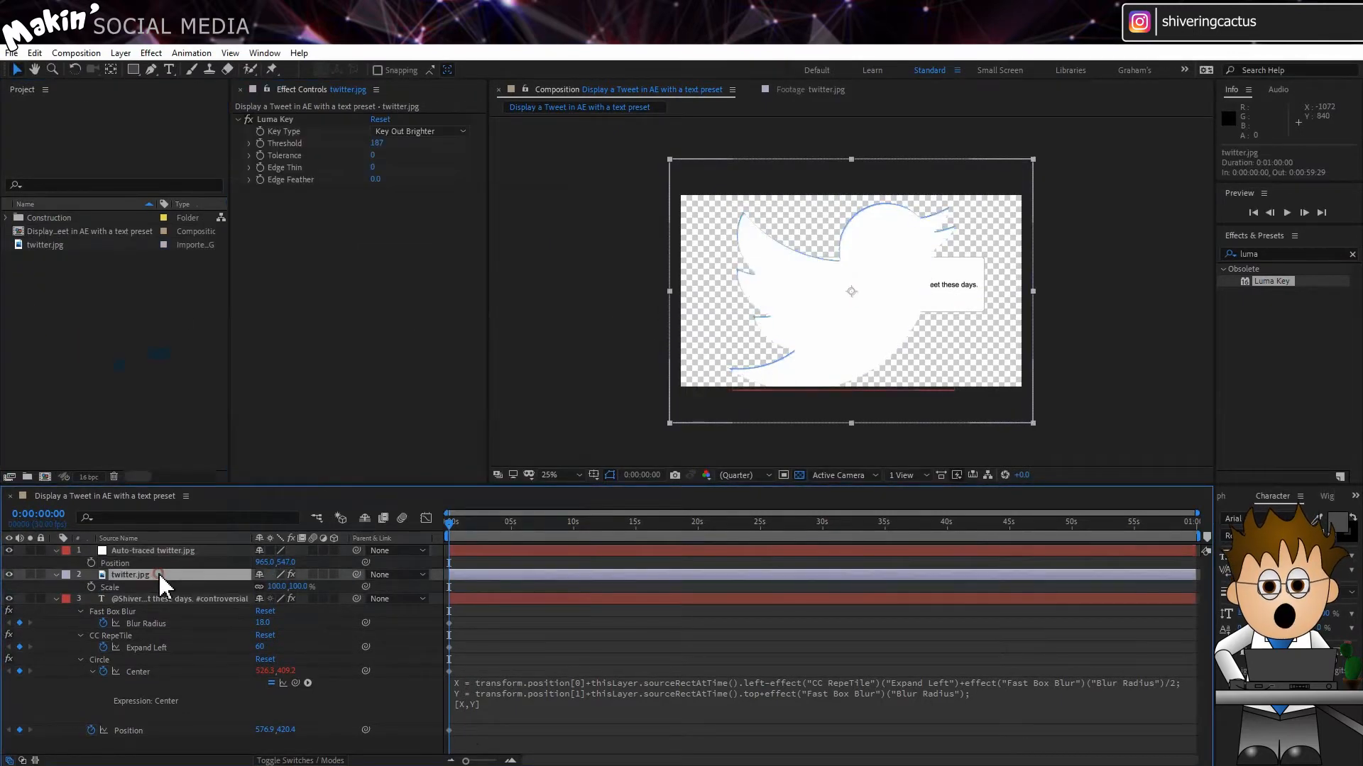
pyautogui.press('Delete')
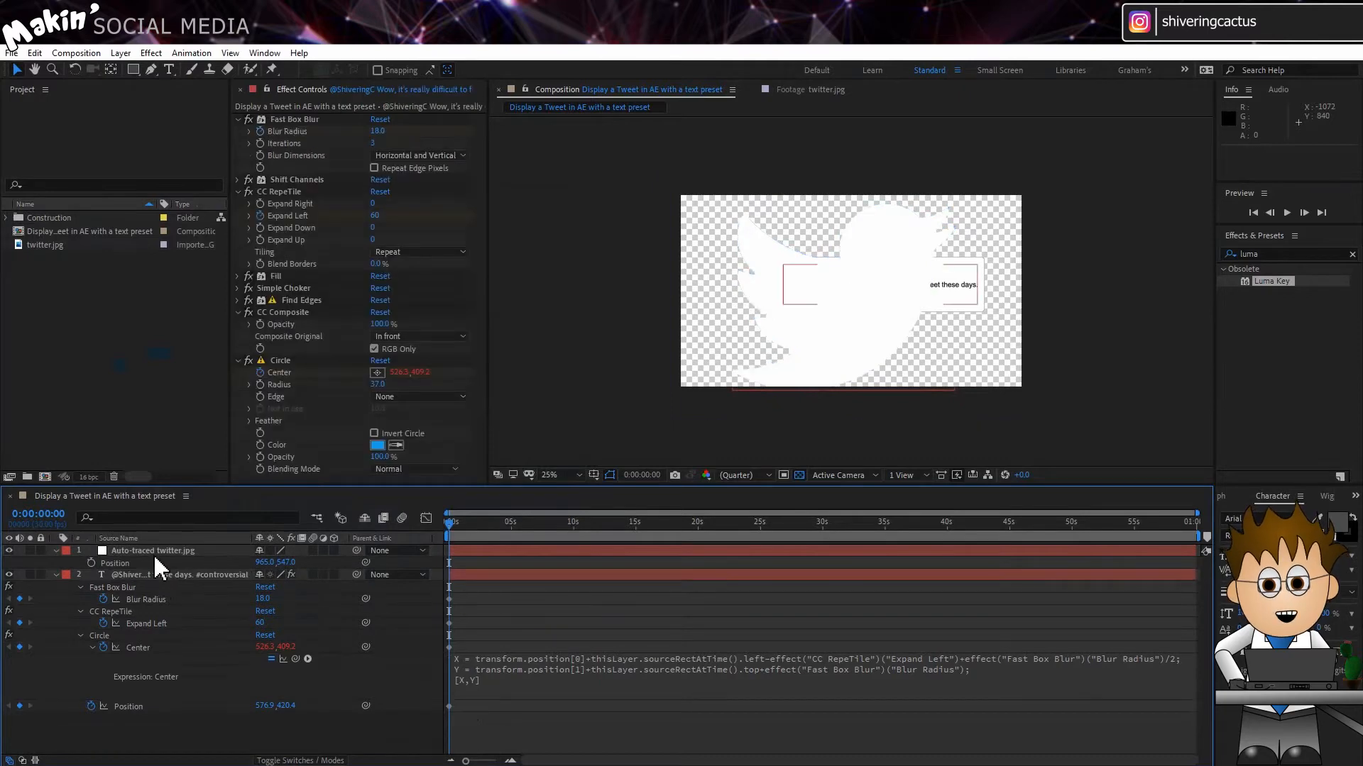
# Step: Copy Mask 1 from the auto-traced layer onto the text layer and delete the auto-traced layer
pyautogui.click(153, 551)
pyautogui.press('m')
pyautogui.click(117, 563)
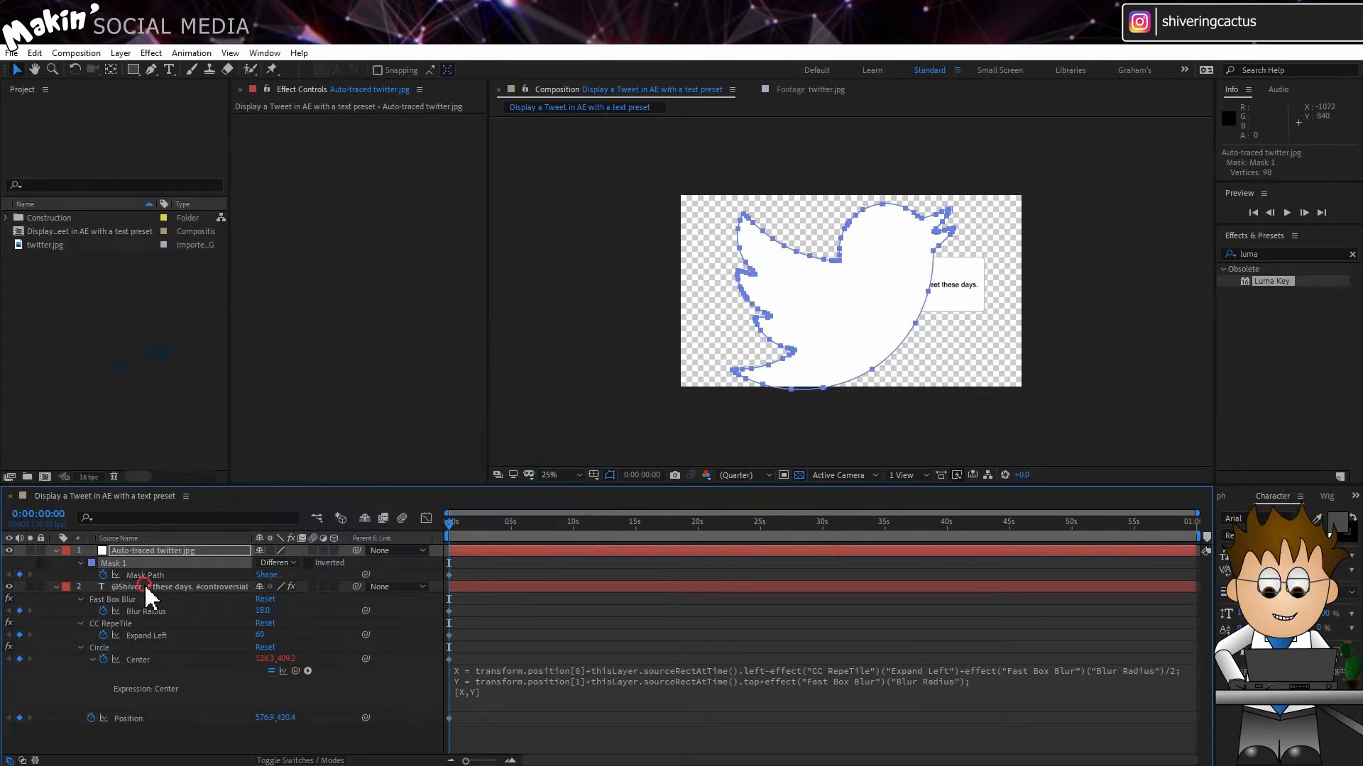
pyautogui.click(145, 586)
pyautogui.click(155, 551)
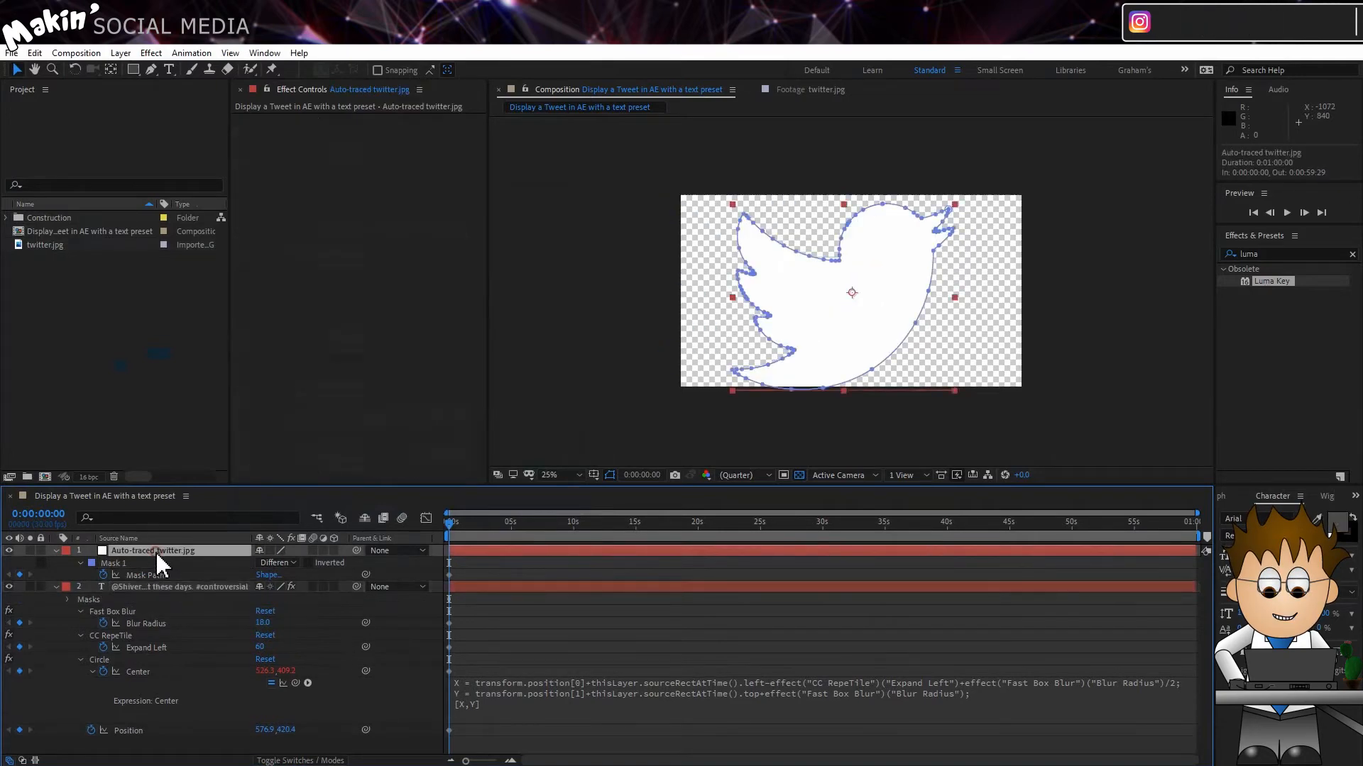
pyautogui.press('Delete')
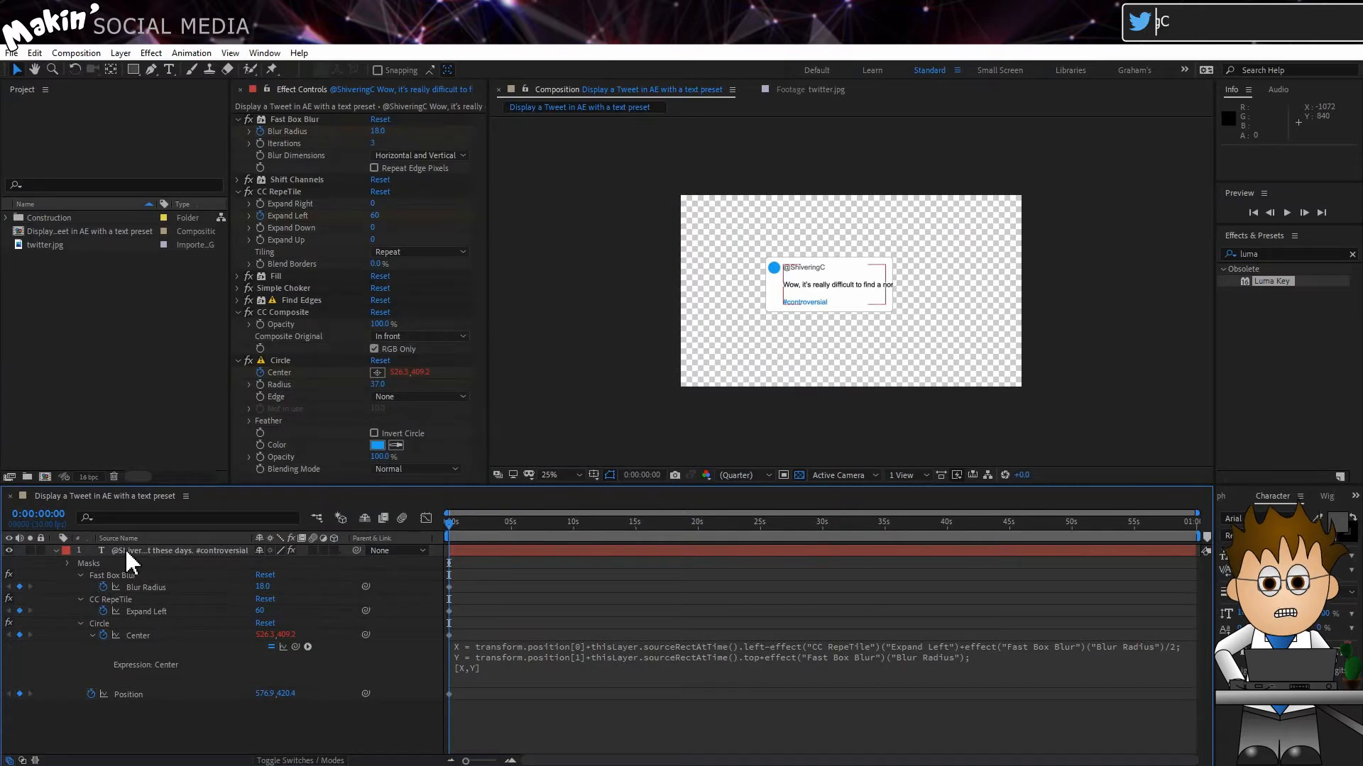
pyautogui.click(113, 555)
pyautogui.hotkey('ctrl', 'v')
# Step: Set the mode of the text layer's Mask 1 to None so it does not crop the text
pyautogui.click(263, 574)
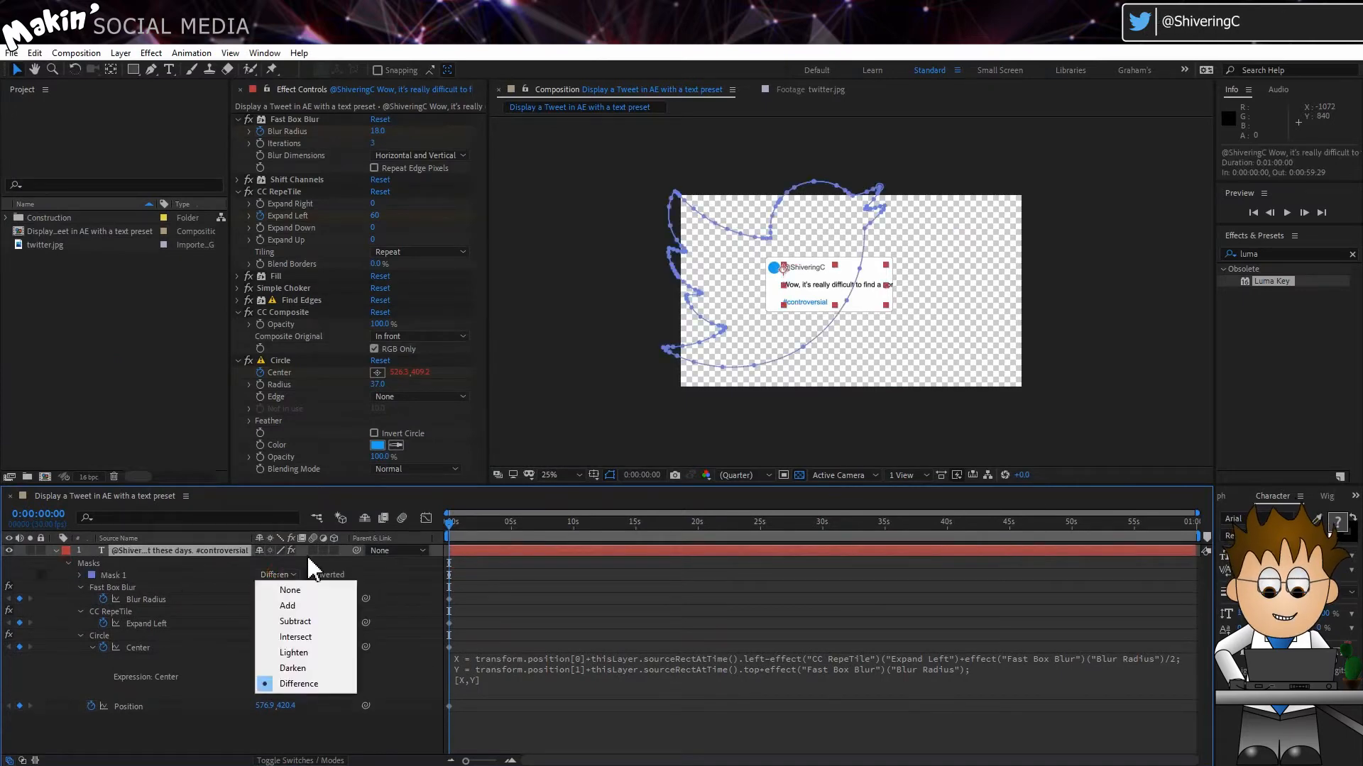
pyautogui.click(288, 584)
pyautogui.scroll(2, 734, 325)
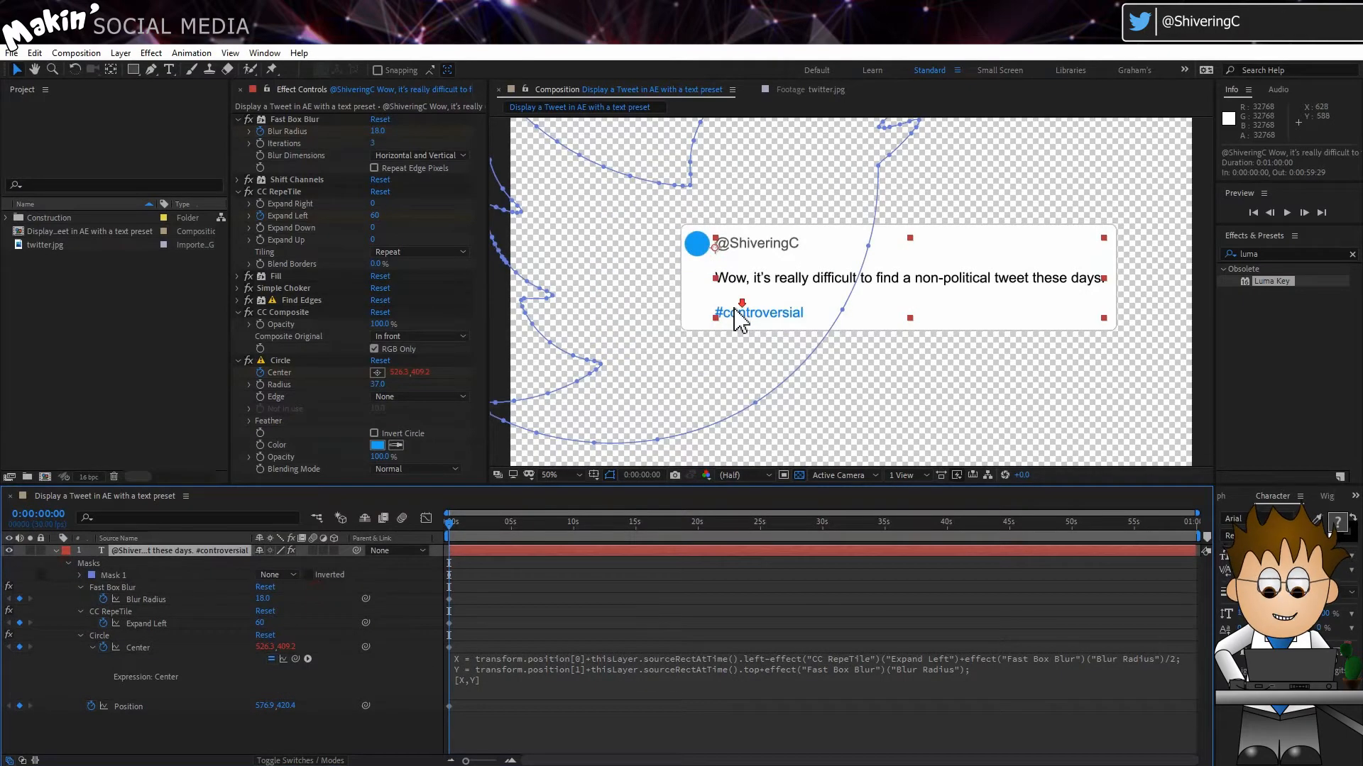
# Step: Free-transform the points of the text layer's bird-shaped Mask 1 and shrink it proportionally
pyautogui.scroll(-2, 736, 316)
pyautogui.click(136, 575)
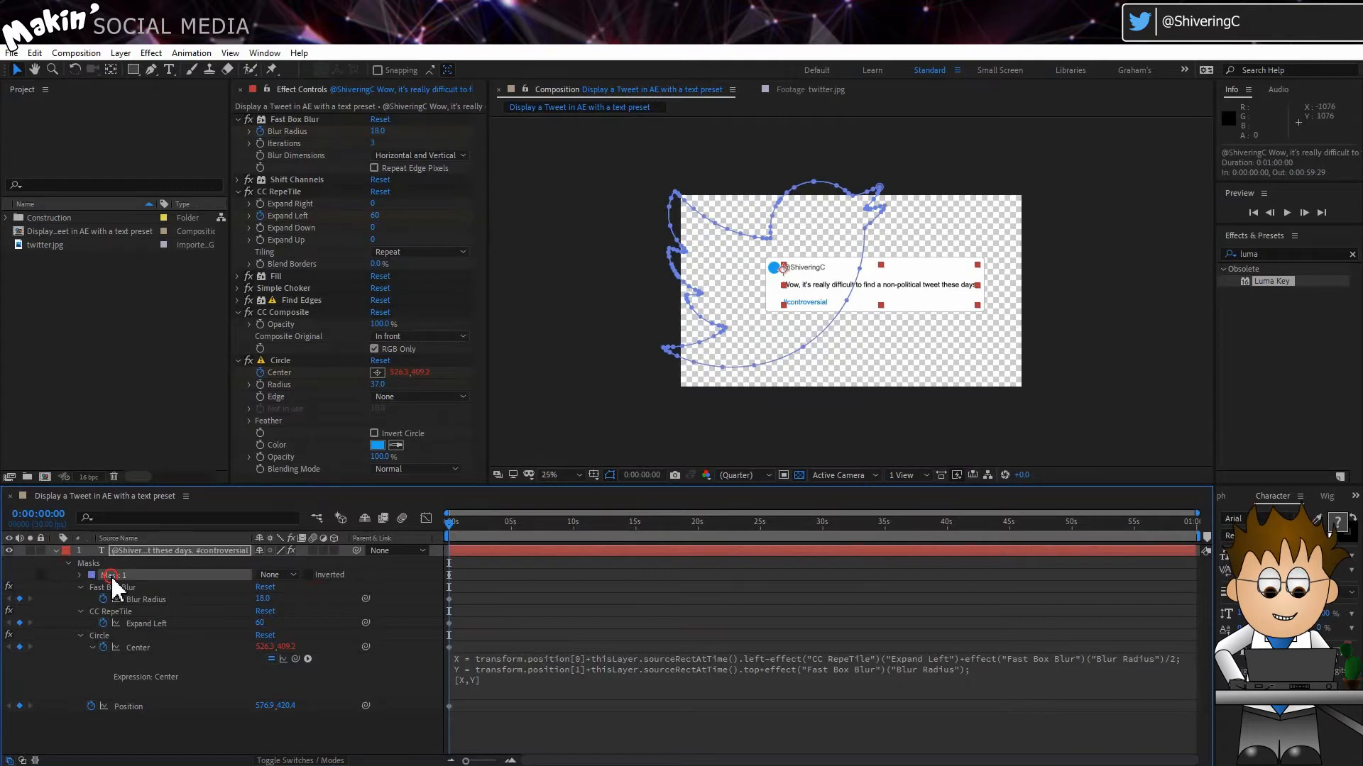
pyautogui.rightClick(780, 214)
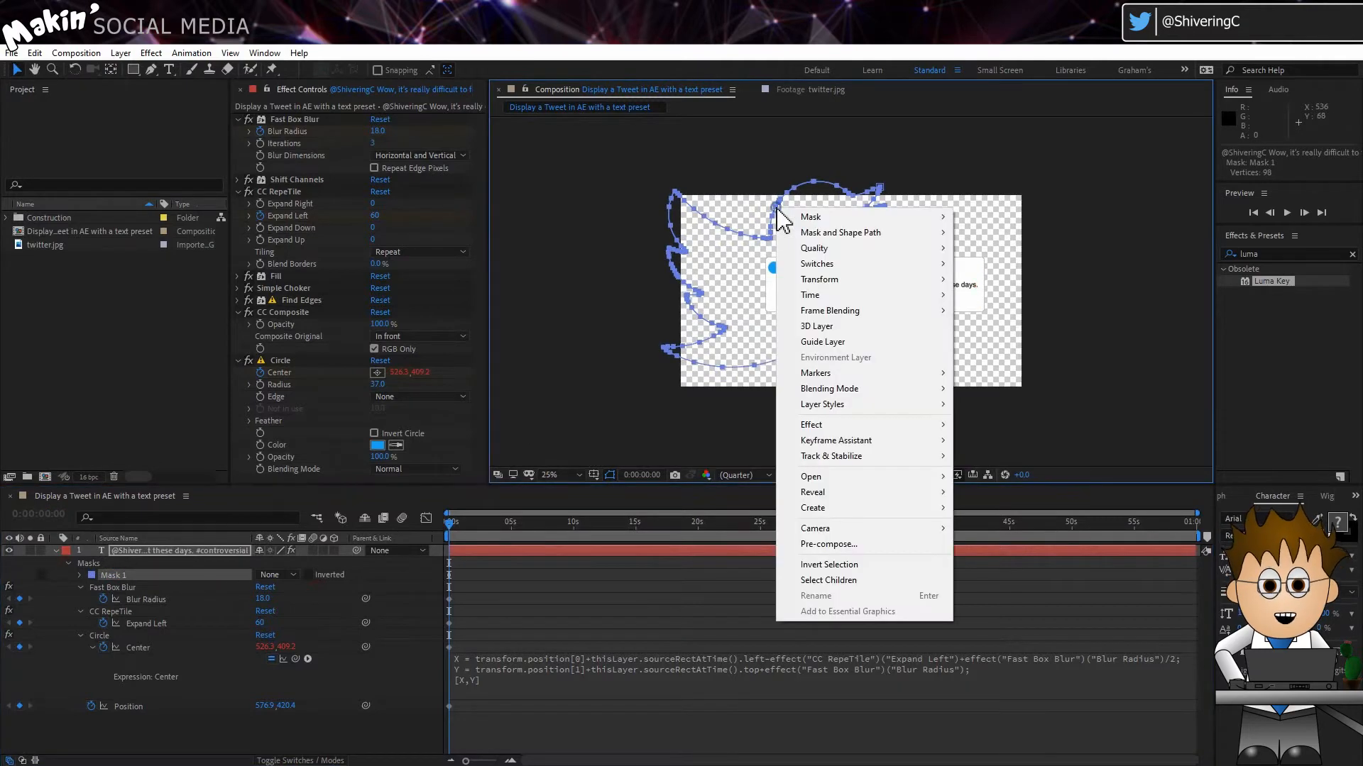
pyautogui.moveTo(911, 234)
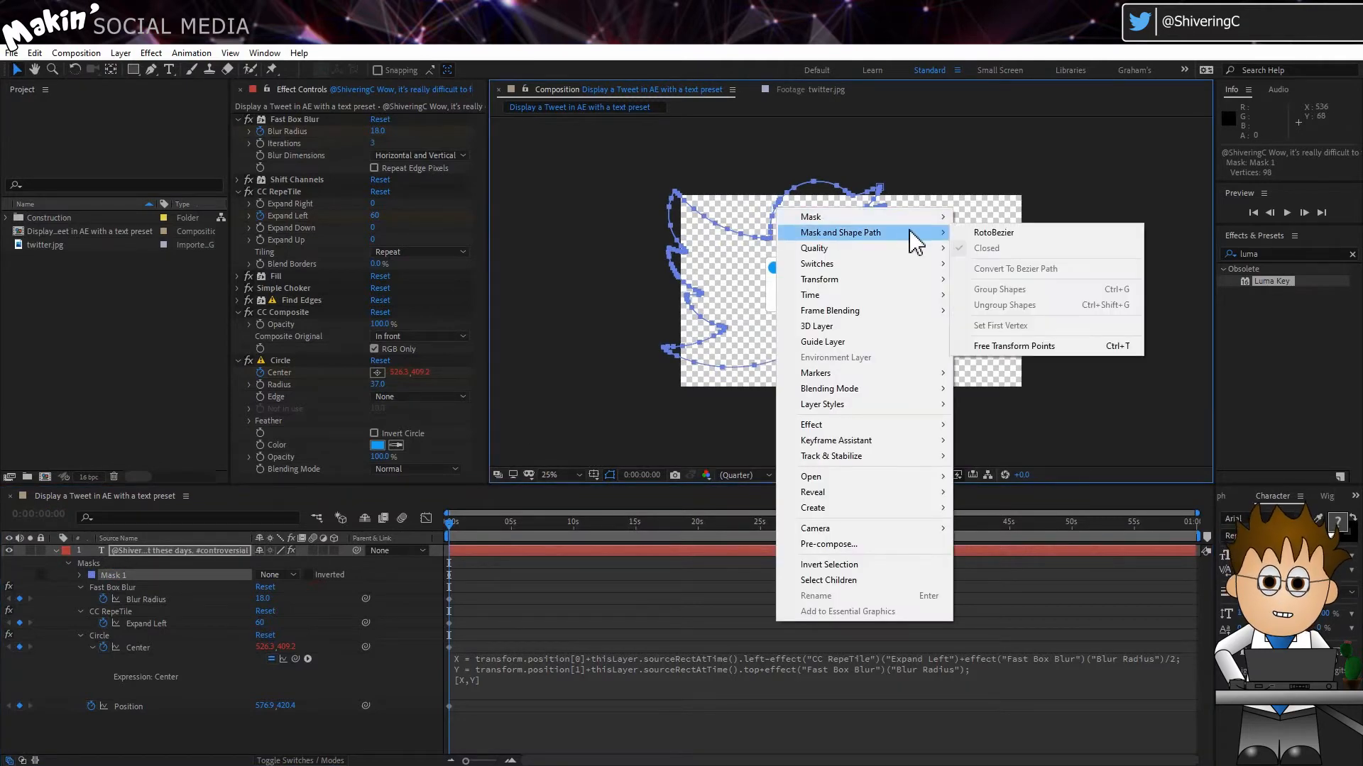
pyautogui.click(1052, 346)
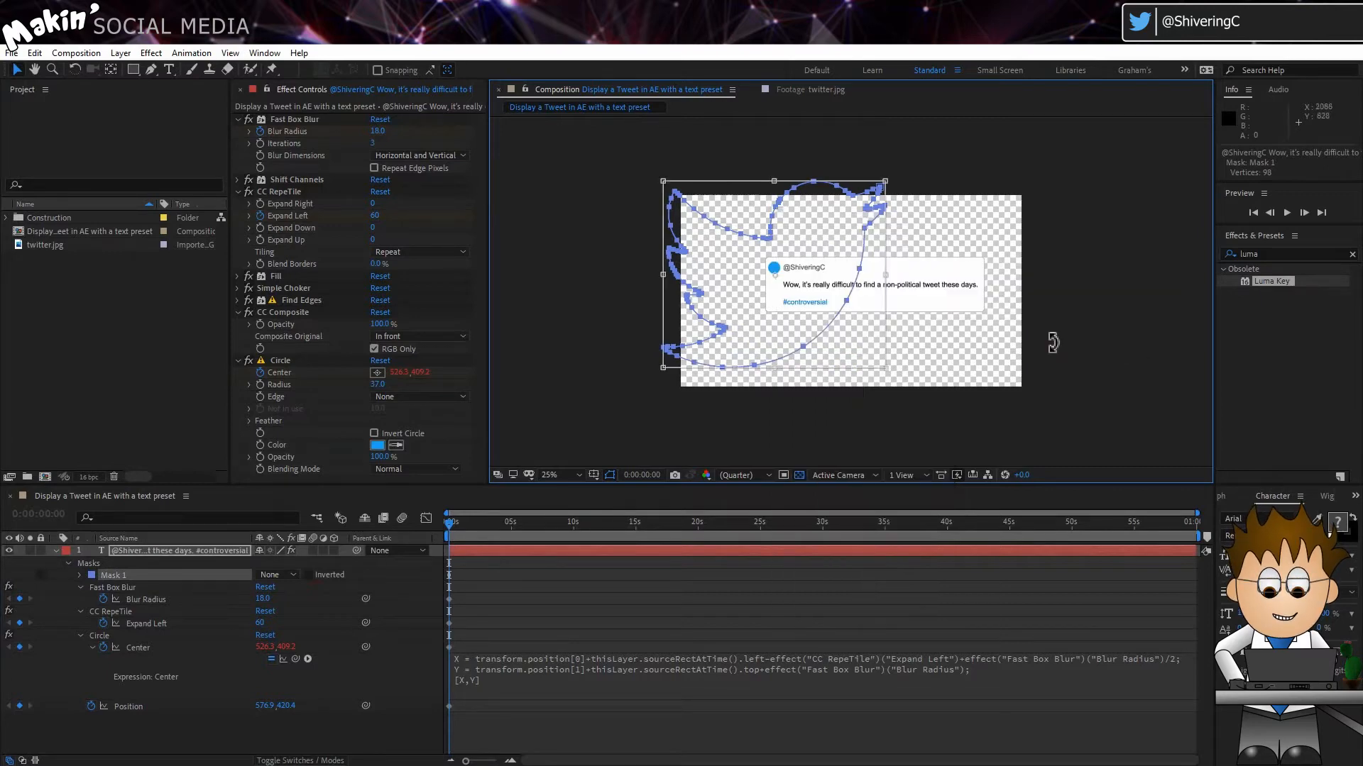
pyautogui.moveTo(889, 178); pyautogui.dragTo(720, 320)
pyautogui.press('.')
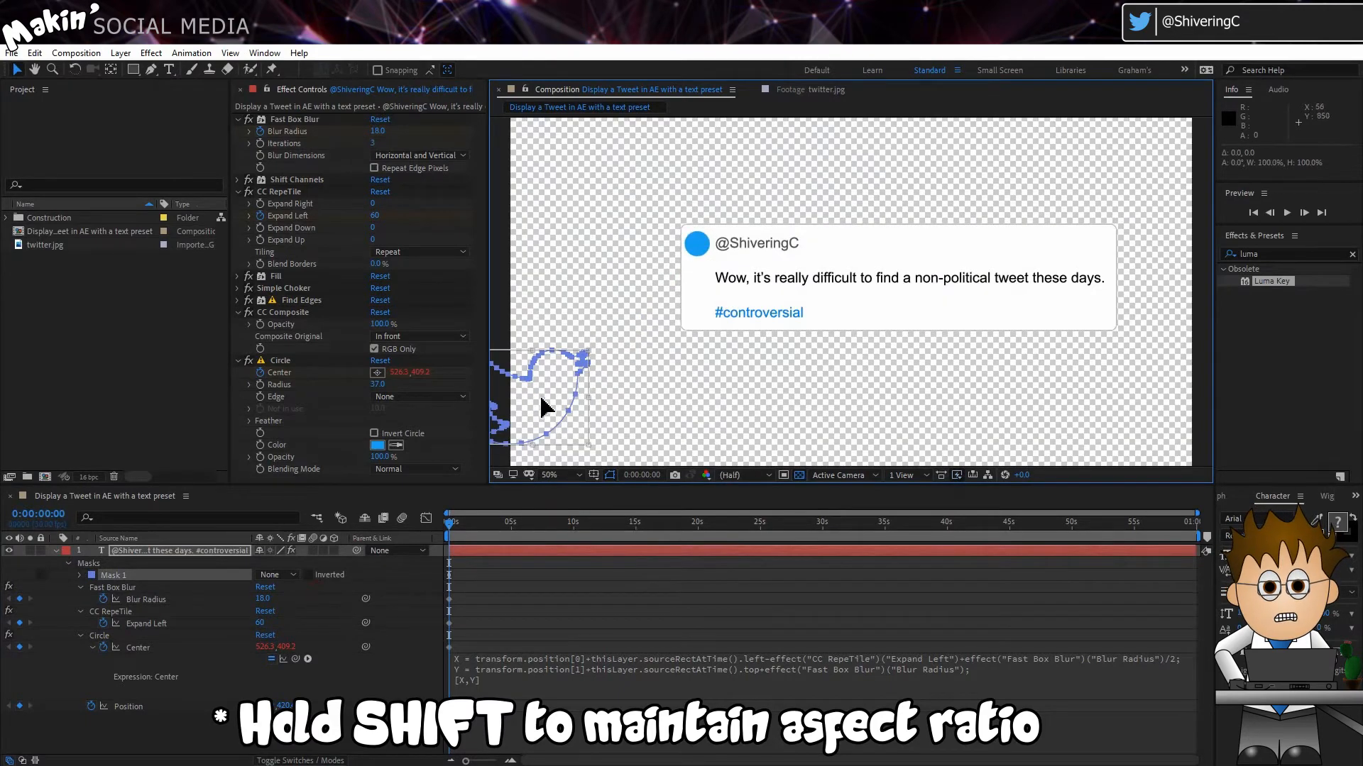
# Step: Scale the bird mask down further to fit the blue circle and place it inside the circle beside the handle
pyautogui.moveTo(611, 353); pyautogui.dragTo(682, 223)
pyautogui.scroll(1, 683, 226)
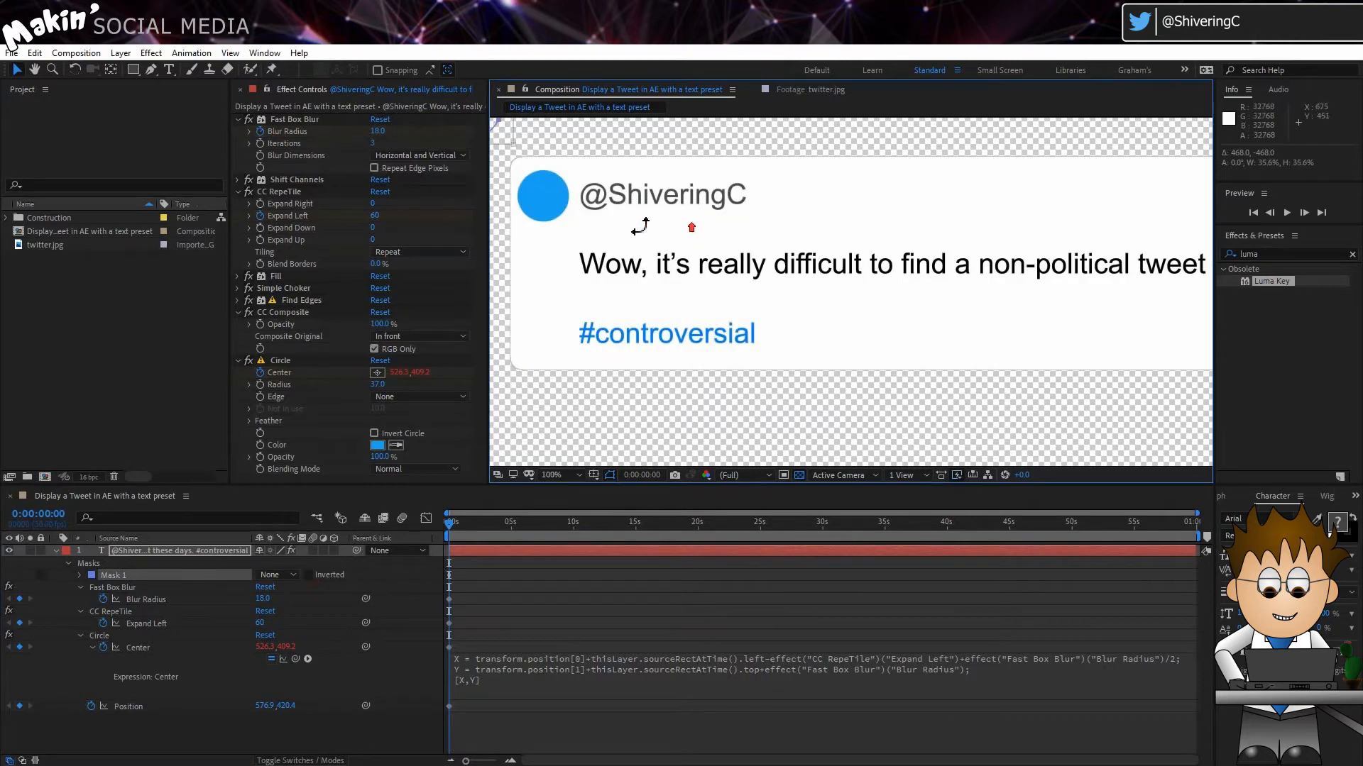
pyautogui.moveTo(579, 173); pyautogui.dragTo(689, 302)
pyautogui.moveTo(622, 274); pyautogui.dragTo(669, 340)
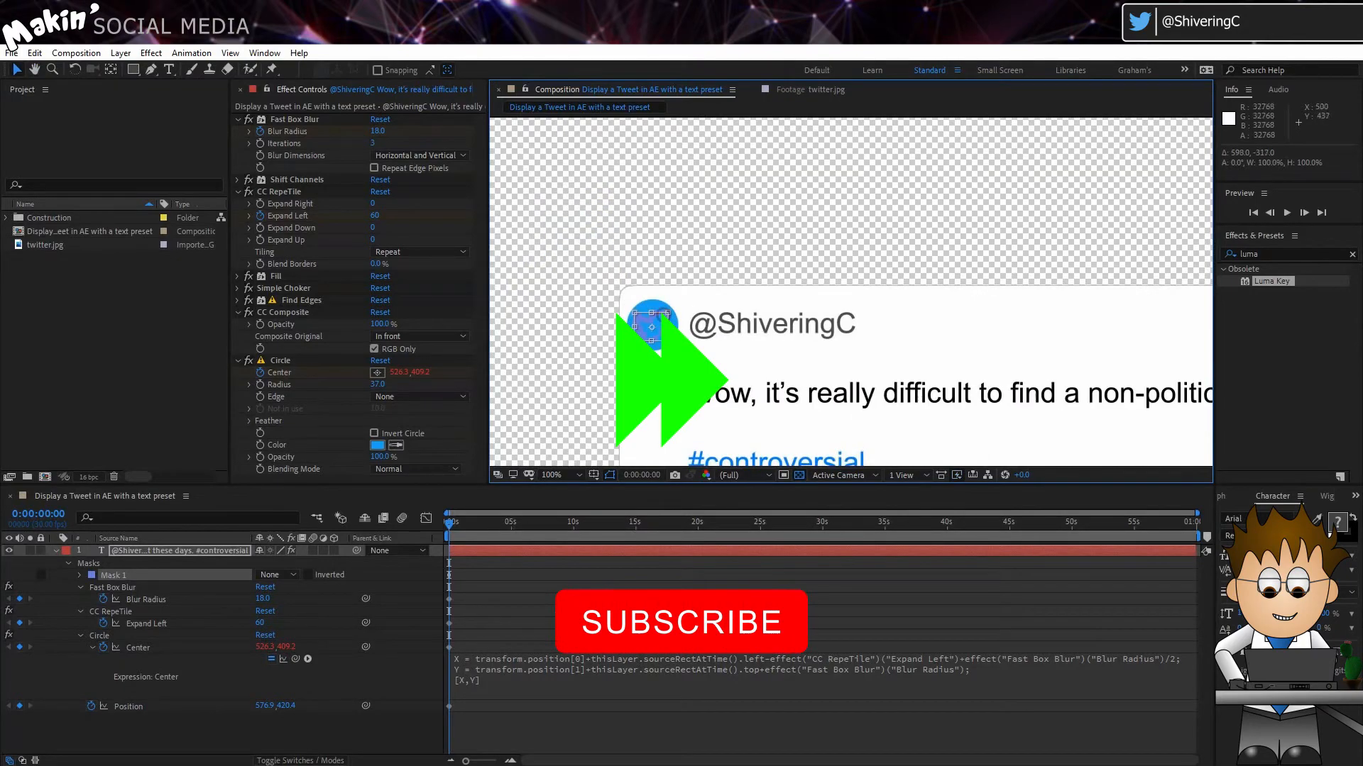
pyautogui.scroll(-2, 672, 268)
pyautogui.scroll(2, 681, 298)
pyautogui.click(134, 70)
pyautogui.doubleClick(657, 326)
# Step: Change the outline colour of Mask 1 to red so the bird stands out against the blue circle
pyautogui.click(91, 575)
pyautogui.click(457, 374)
pyautogui.click(767, 378)
pyautogui.click(91, 575)
pyautogui.click(621, 387)
pyautogui.click(766, 377)
pyautogui.click(639, 323)
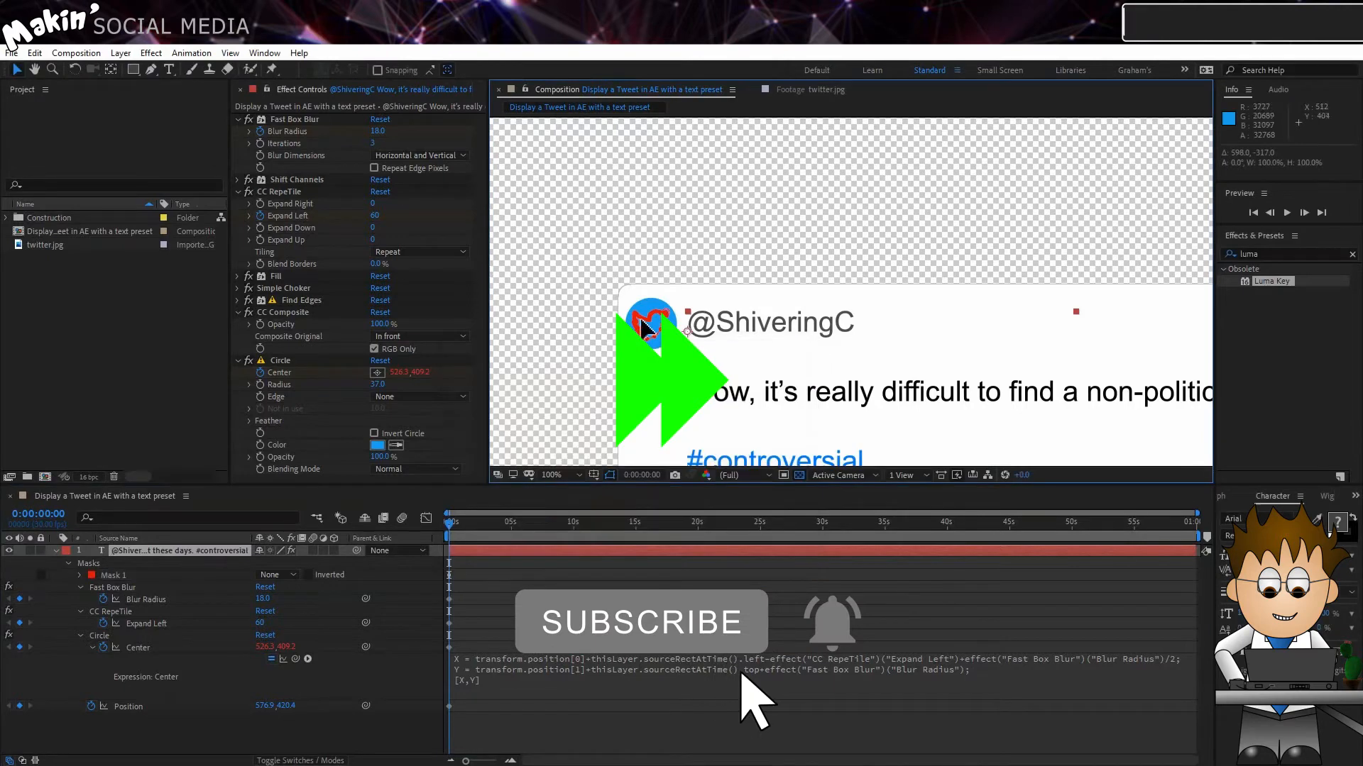
# Step: Apply a second Fill effect to the text layer and restrict its Fill Mask to Mask 1
pyautogui.click(151, 53)
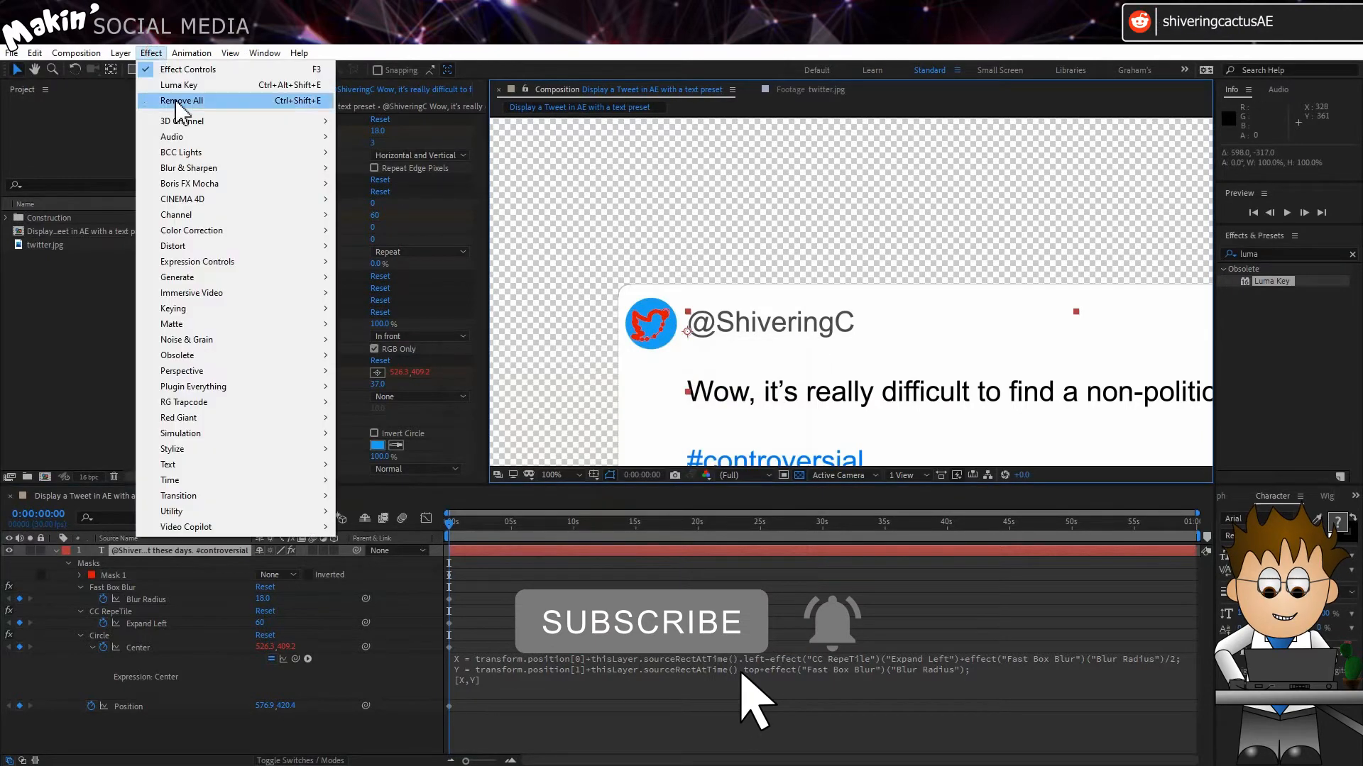
pyautogui.moveTo(249, 277)
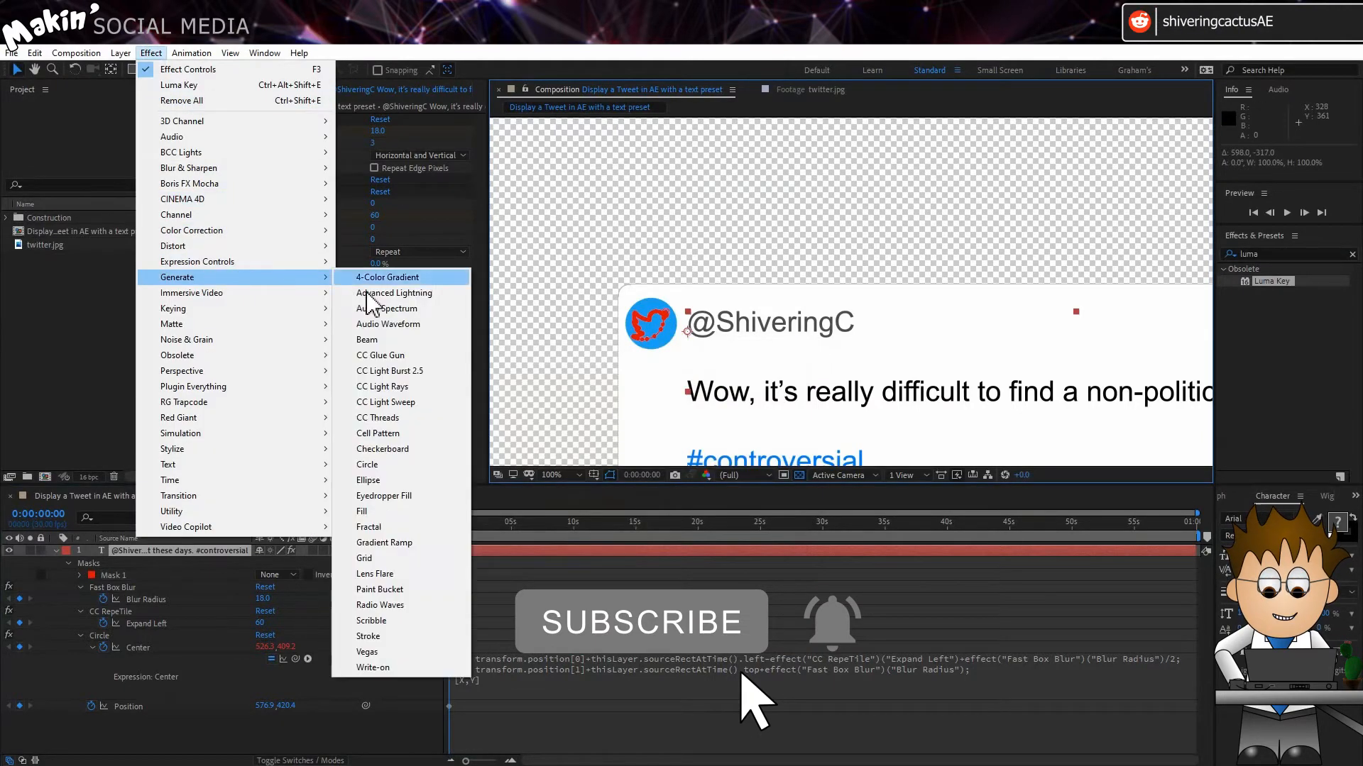
pyautogui.click(411, 512)
pyautogui.click(422, 406)
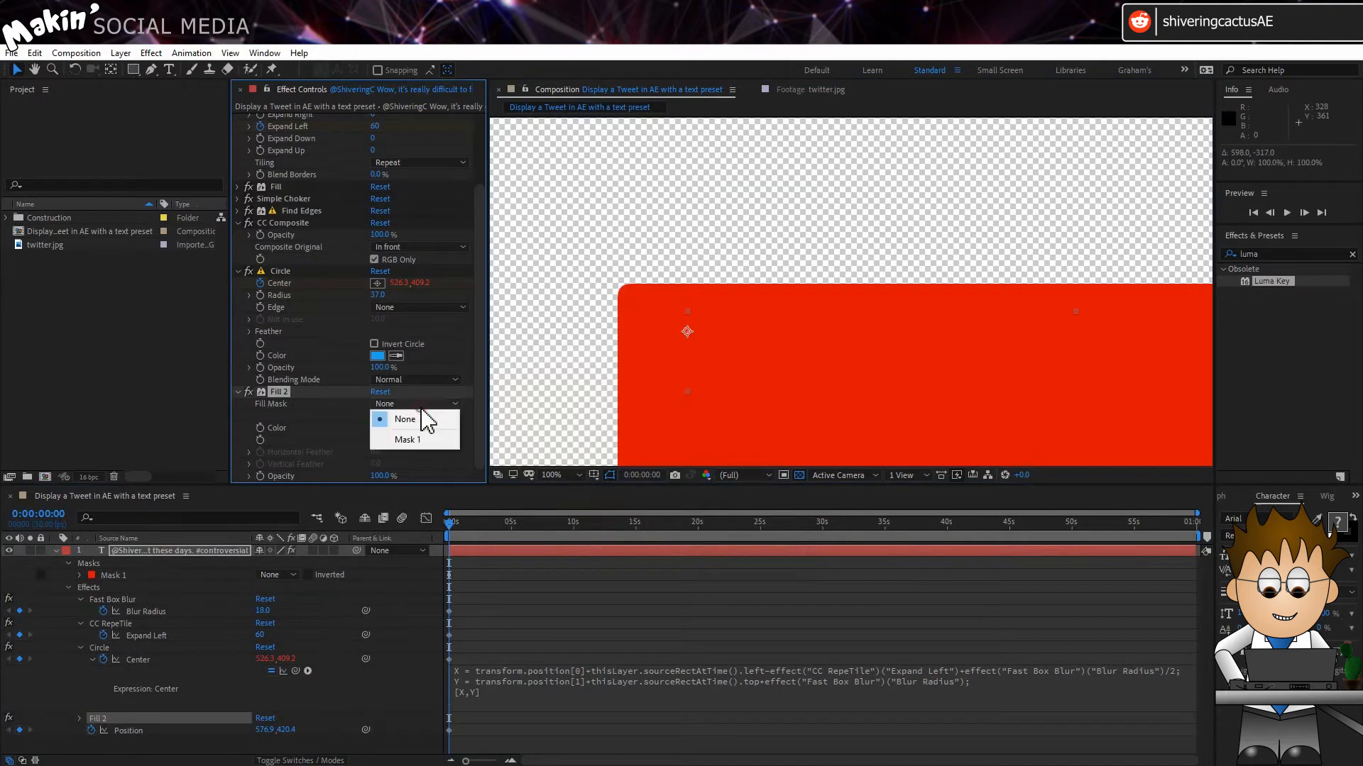
pyautogui.click(417, 440)
# Step: Set the bird's Fill colour to white (FFFFFF) and hide the mask outline in the composition view
pyautogui.click(377, 429)
pyautogui.write('FFFFFF')
pyautogui.click(778, 383)
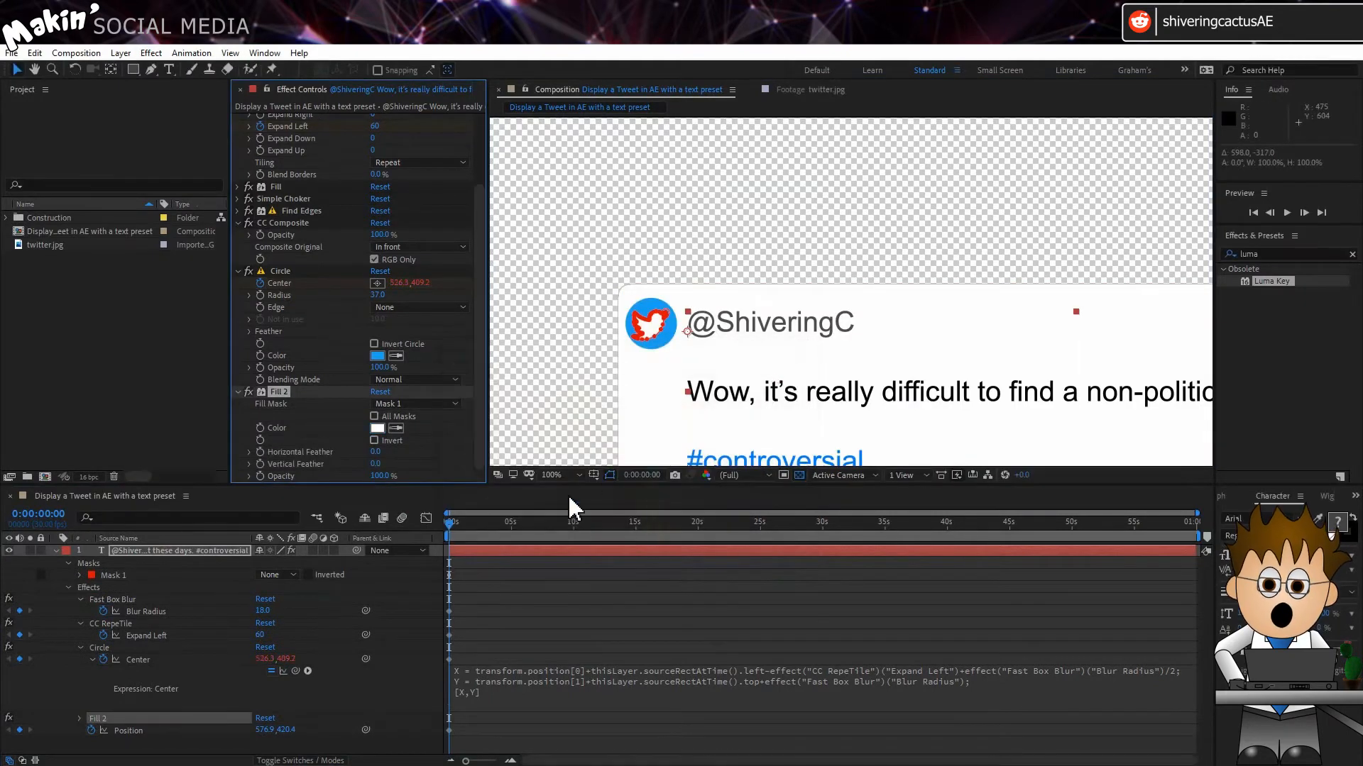
pyautogui.click(611, 474)
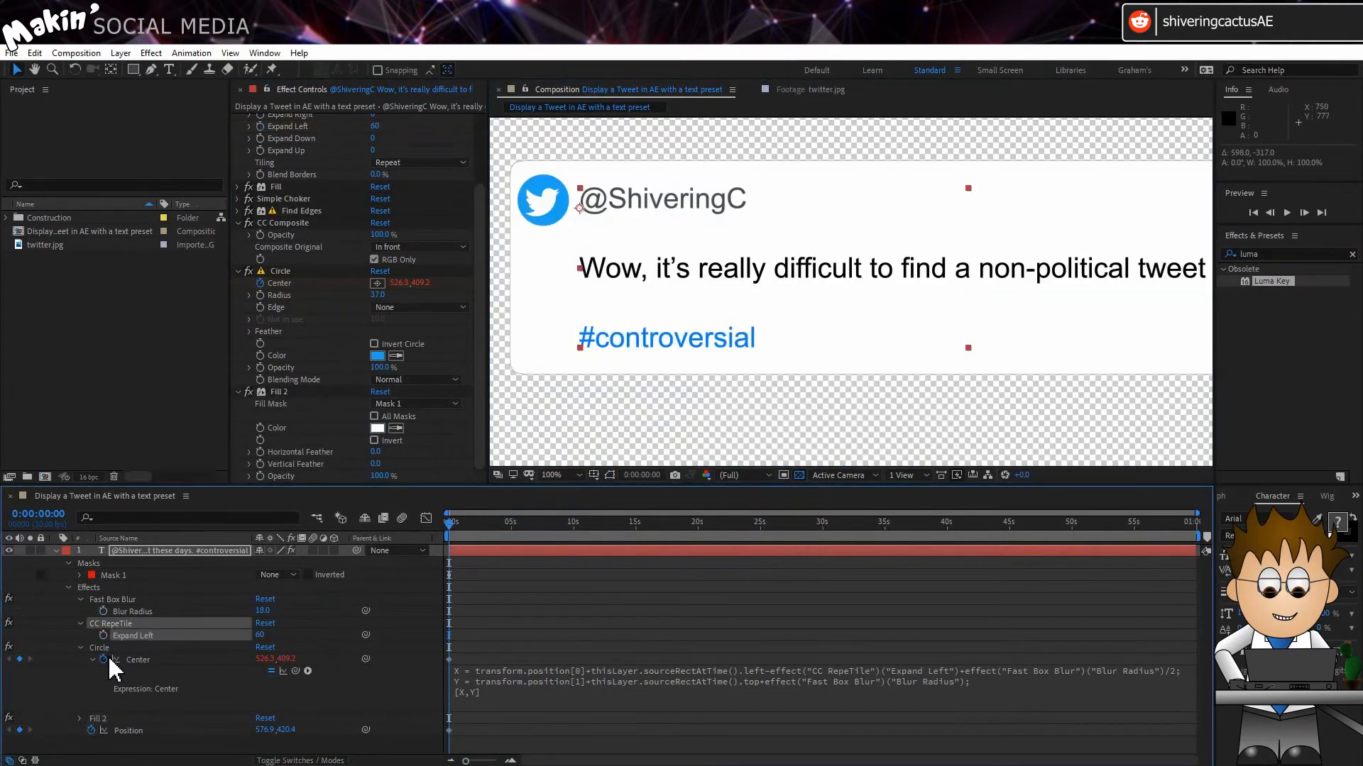
# Step: Remove the keyframes from the text layer's Blur Radius, Expand Left and Position properties
pyautogui.click(91, 730)
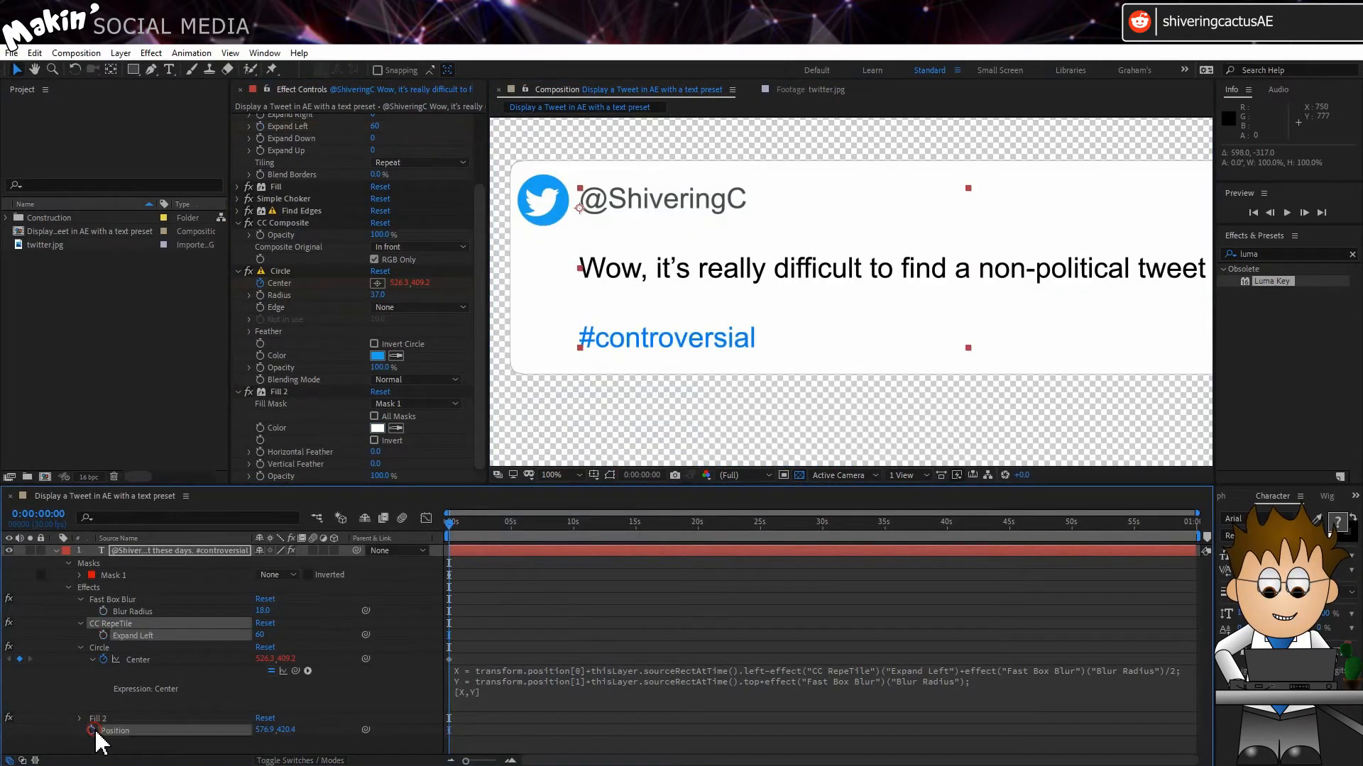
# Step: Reveal the properties of Mask 1, switch to the YouTube video page and copy the whole mask path expression from its expanded description
pyautogui.click(171, 564)
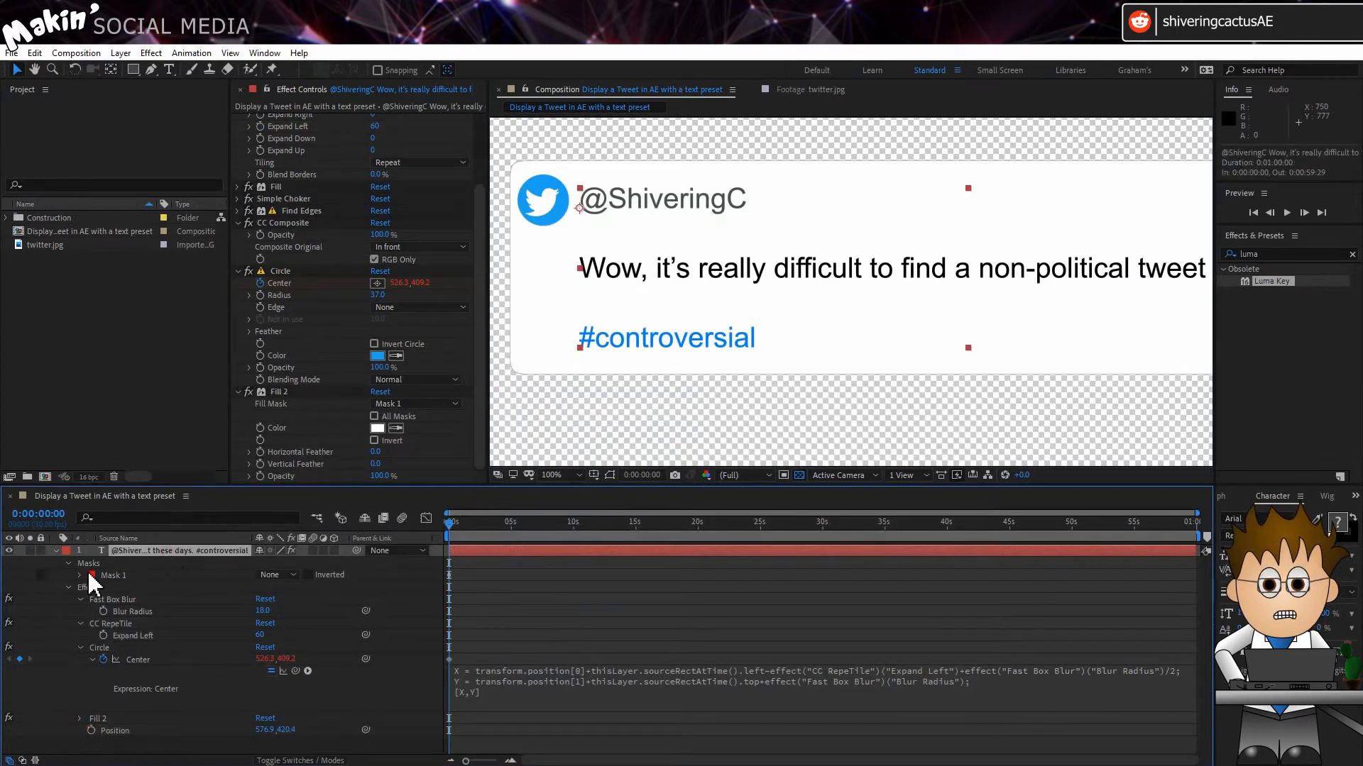
pyautogui.click(80, 576)
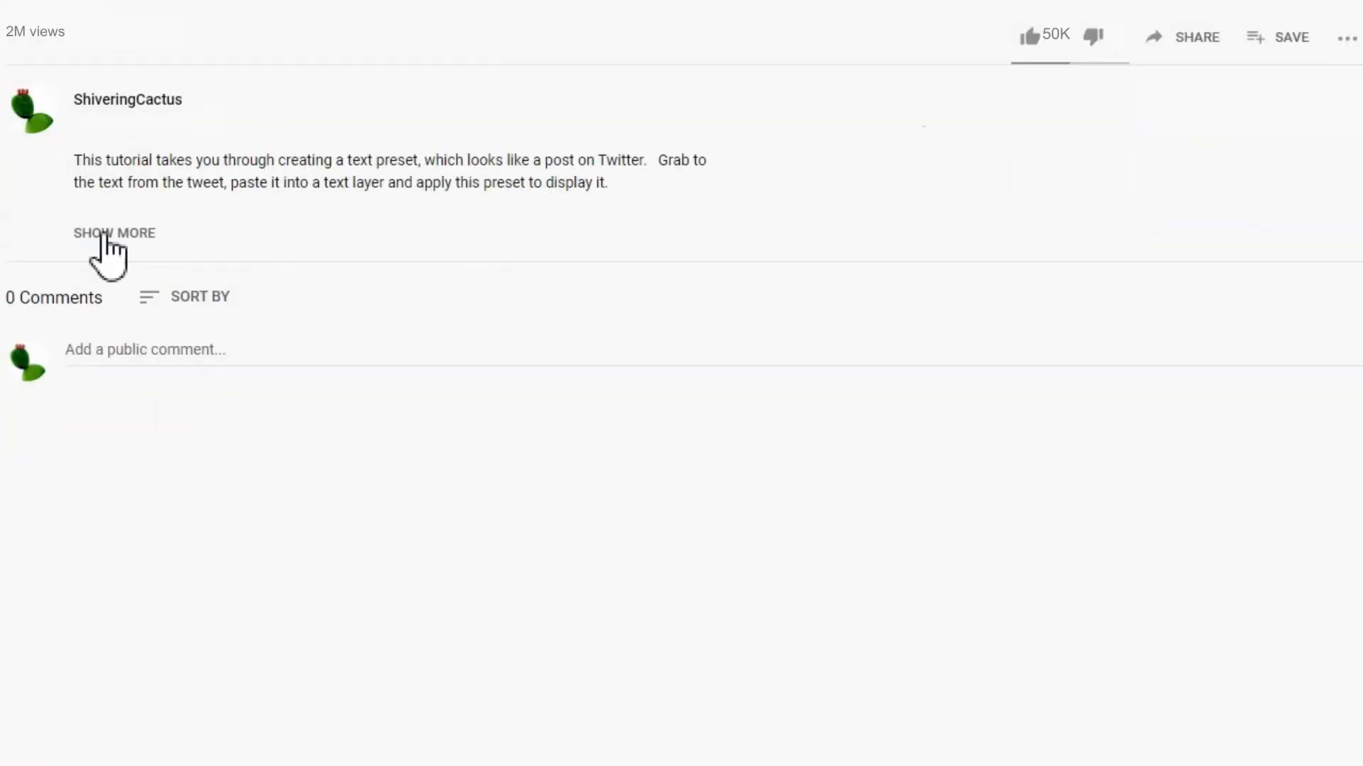
pyautogui.click(102, 232)
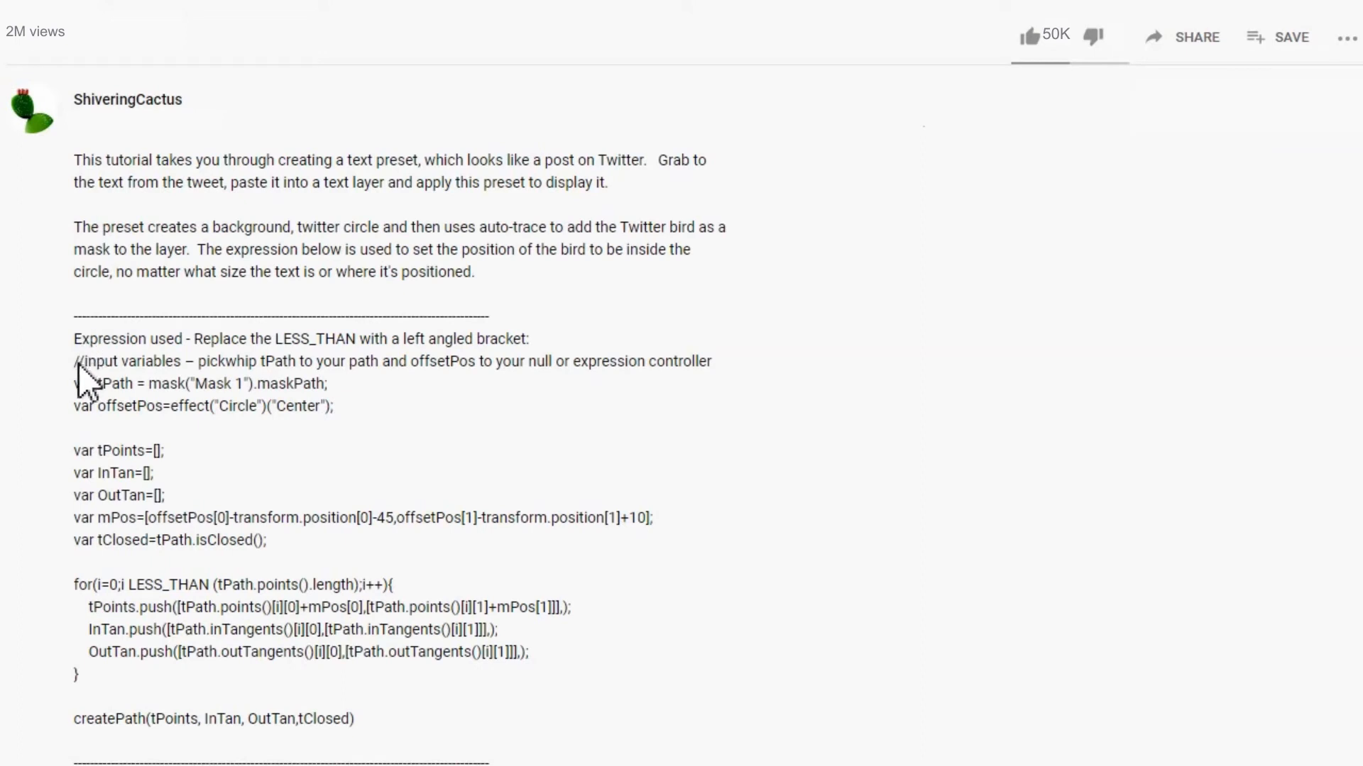
pyautogui.moveTo(79, 367); pyautogui.dragTo(382, 737)
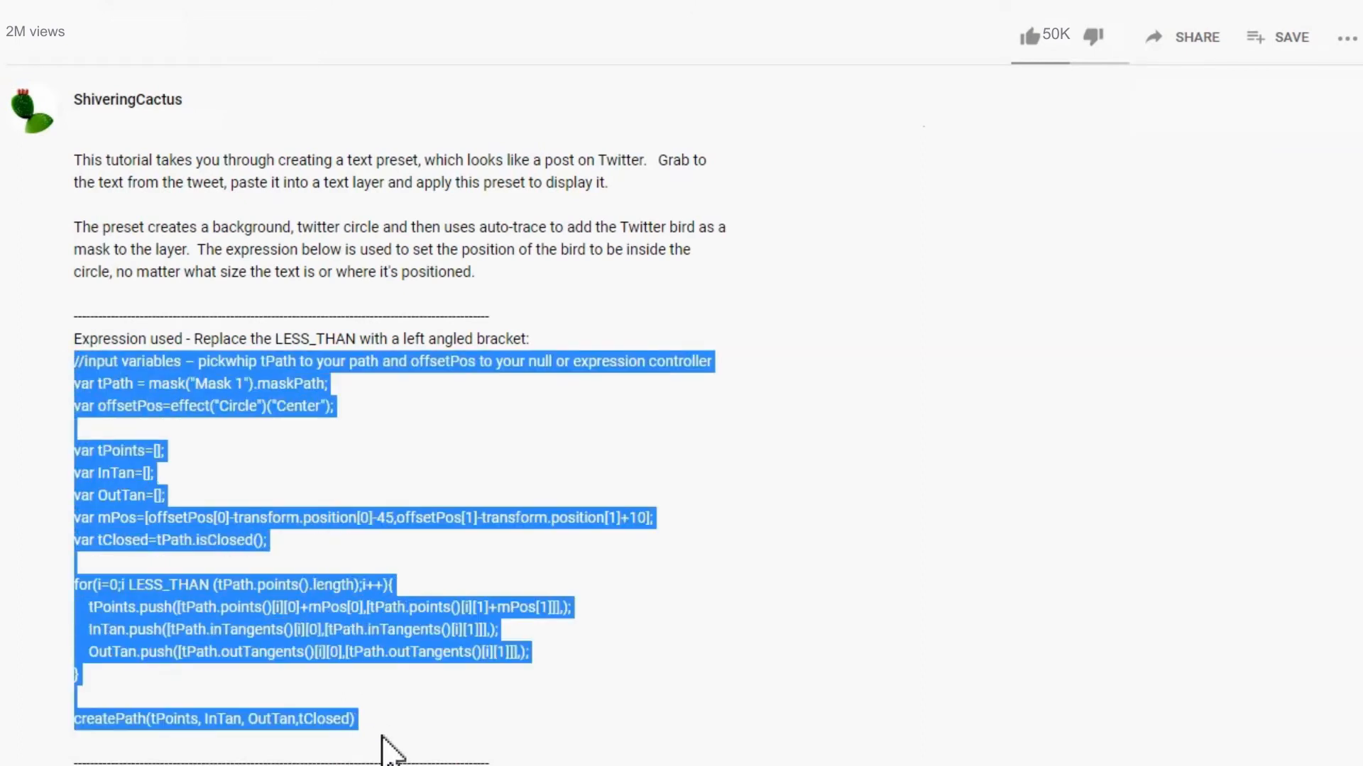
pyautogui.rightClick(207, 585)
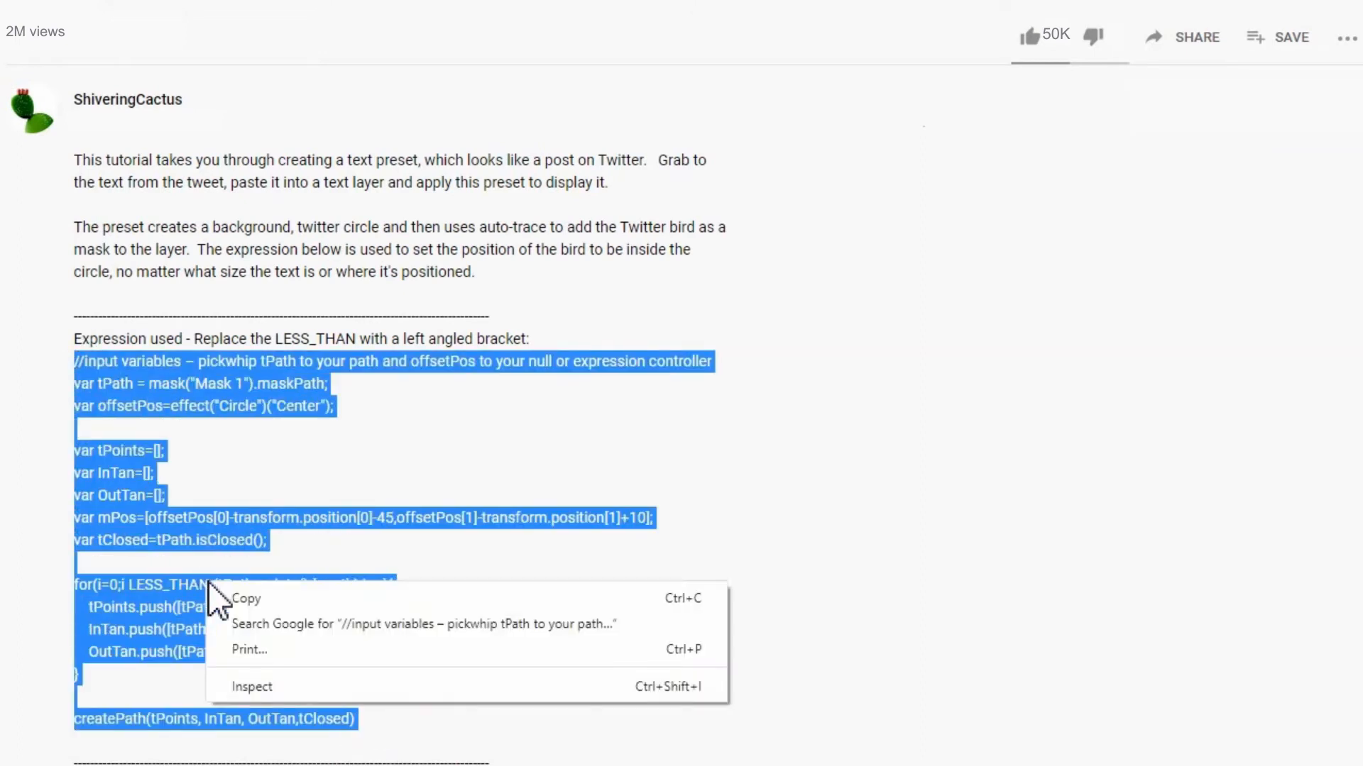
pyautogui.click(534, 598)
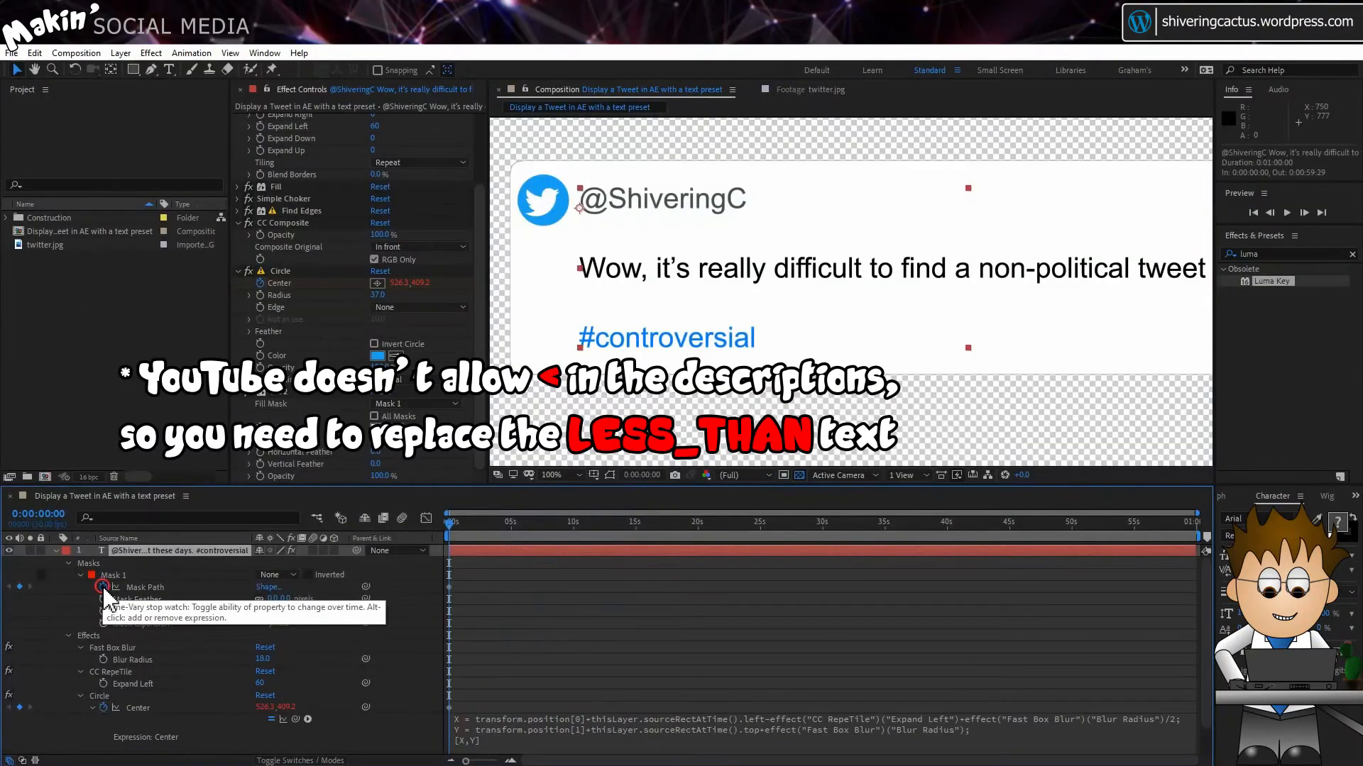
# Step: Add an expression to Mask 1's Mask Path, paste in the copied code and enlarge the expression area to show all its lines
pyautogui.keyDown('alt'); pyautogui.click(103, 587); pyautogui.keyUp('alt')
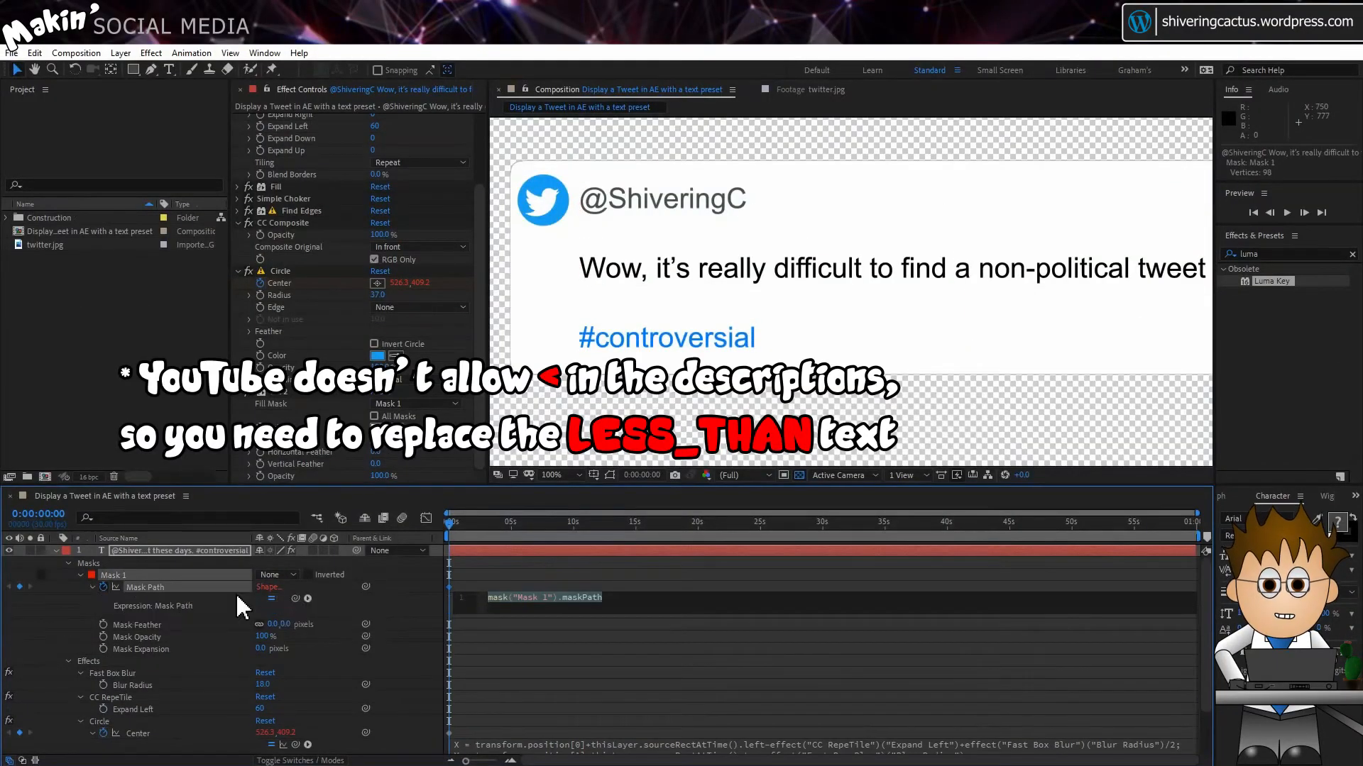
pyautogui.hotkey('ctrl', 'v')
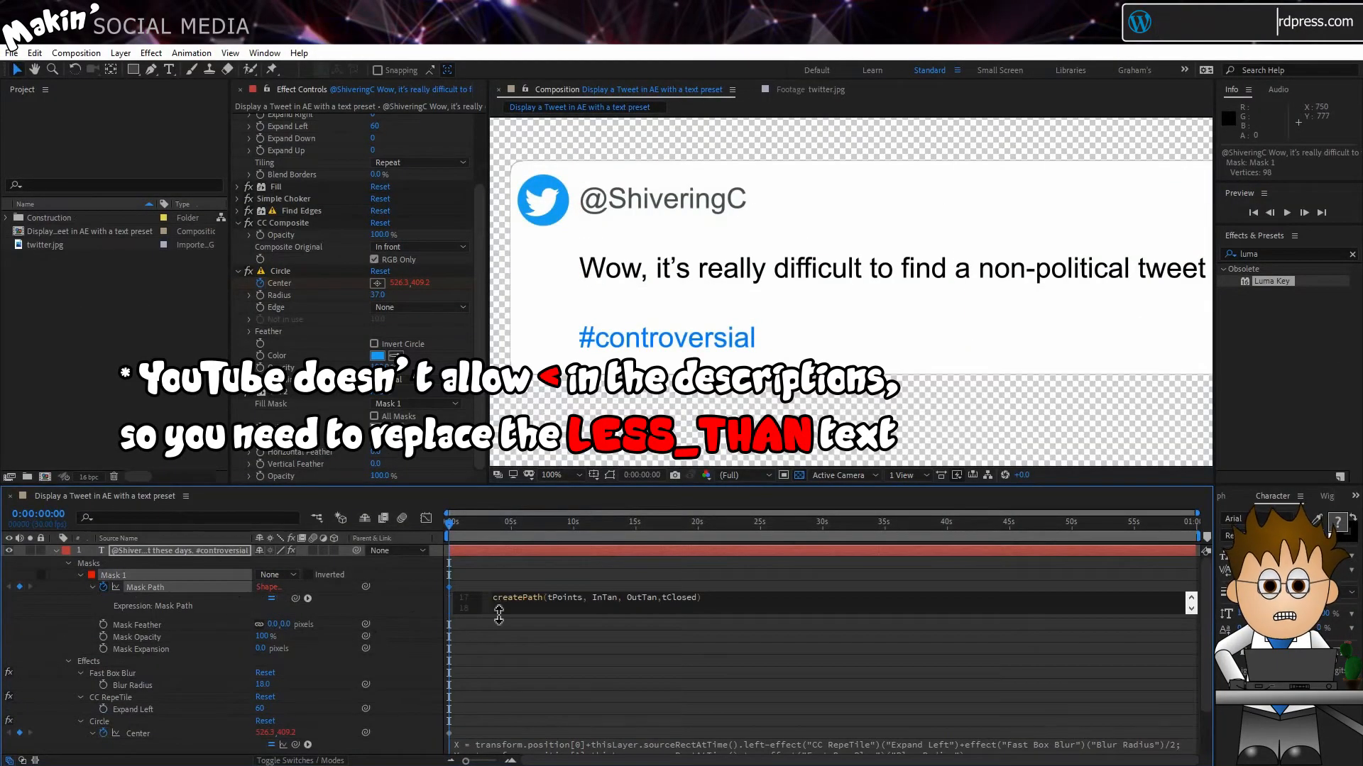
pyautogui.moveTo(496, 614); pyautogui.dragTo(493, 765)
# Step: In the Mask Path expression, link tPath to Mask 1's Mask Path and offsetPos to the Circle effect's Center
pyautogui.moveTo(552, 608); pyautogui.dragTo(672, 608)
pyautogui.moveTo(296, 597); pyautogui.dragTo(160, 585)
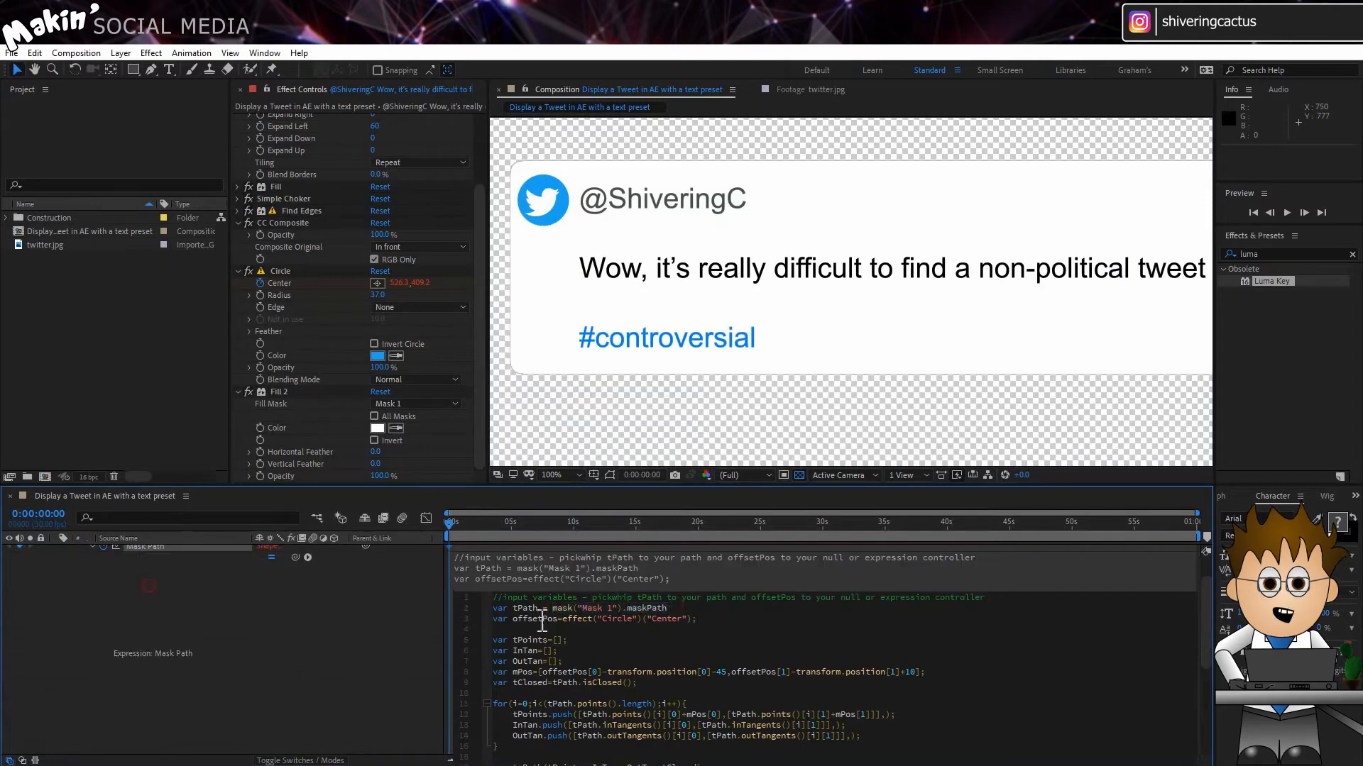
pyautogui.moveTo(575, 619); pyautogui.dragTo(696, 619)
pyautogui.moveTo(295, 557); pyautogui.dragTo(159, 677)
pyautogui.click(291, 635)
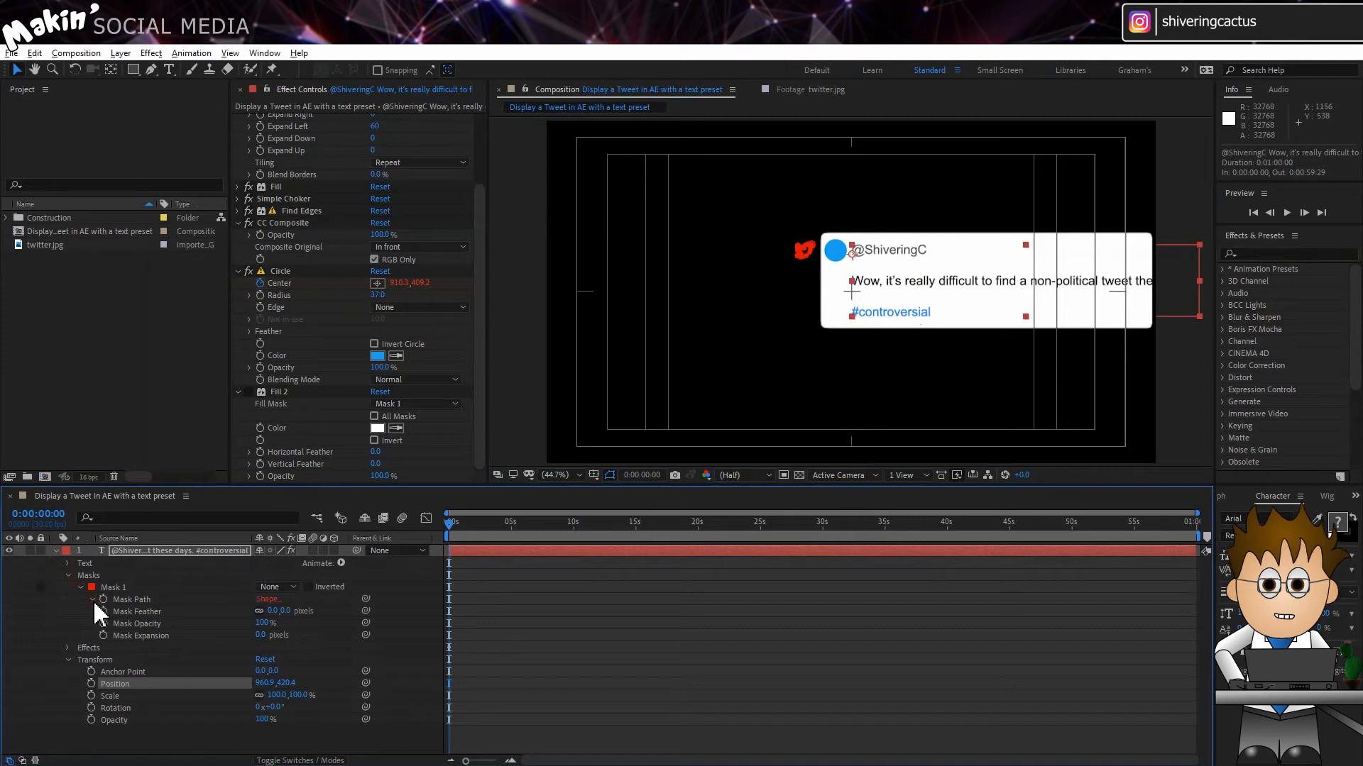
# Step: Disable the Mask Path expression, move the text layer down to about 960.4, 538.9 and turn the Fill 2 effect back on
pyautogui.click(92, 599)
pyautogui.scroll(-1, 249, 624)
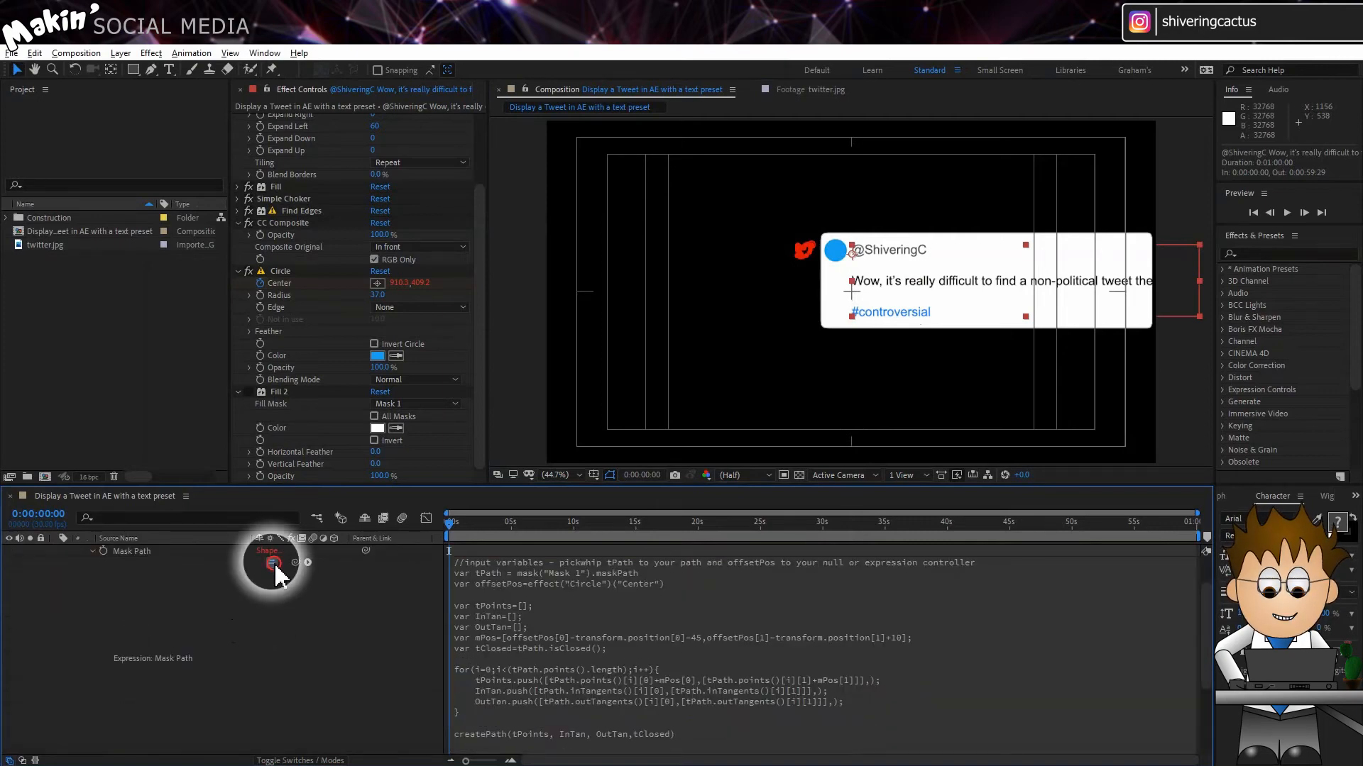
pyautogui.scroll(1, 207, 585)
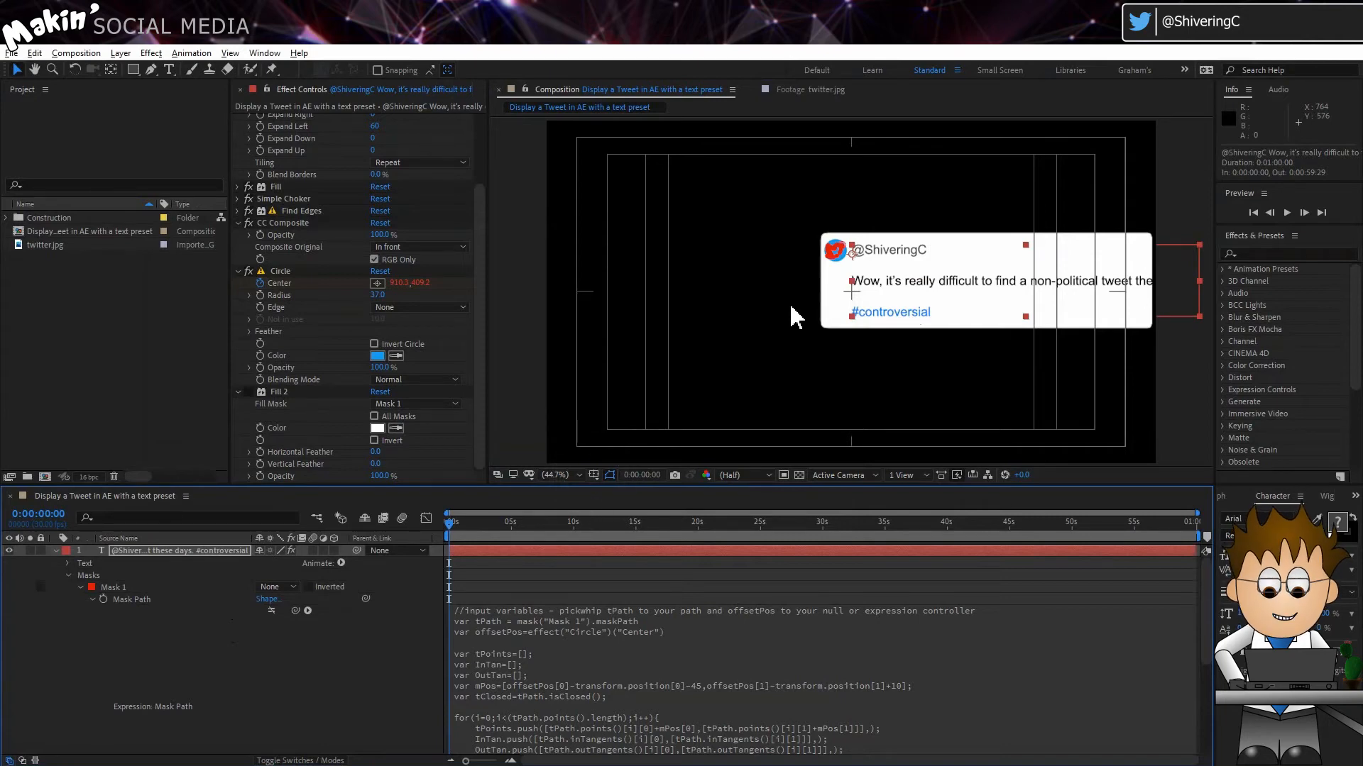
pyautogui.moveTo(956, 284); pyautogui.dragTo(920, 311)
pyautogui.scroll(3, 928, 298)
pyautogui.click(248, 392)
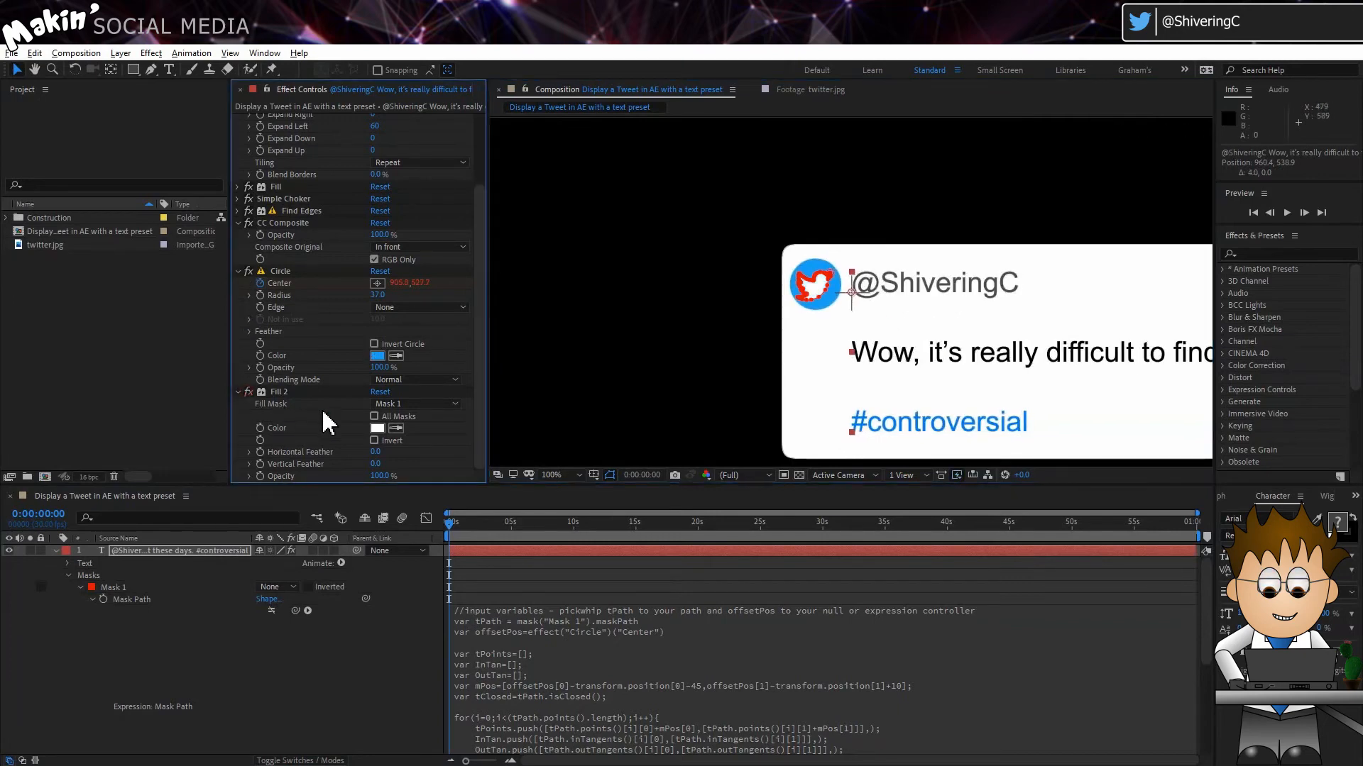
# Step: Compare the bird with the Mask Path expression on and off, leave the expression disabled and nudge Mask 1 to the right
pyautogui.click(272, 610)
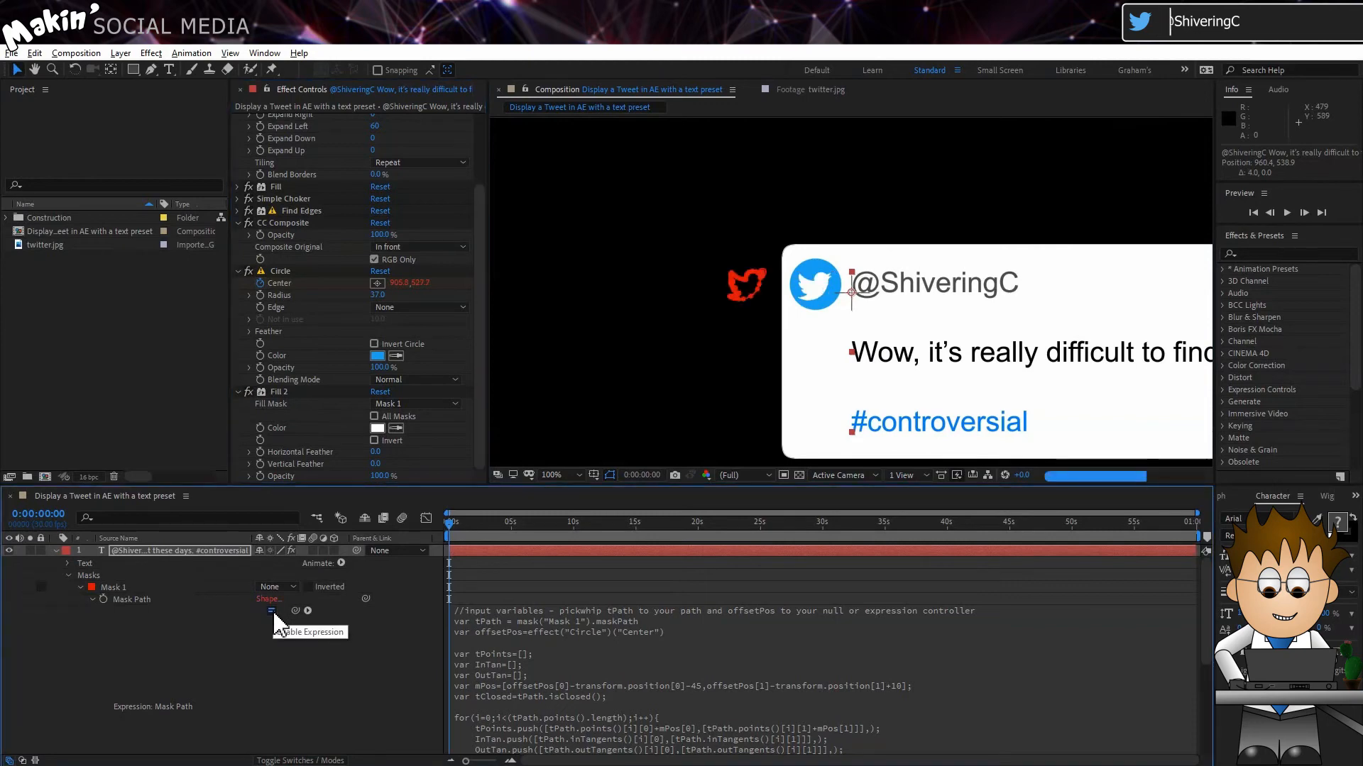
pyautogui.click(272, 610)
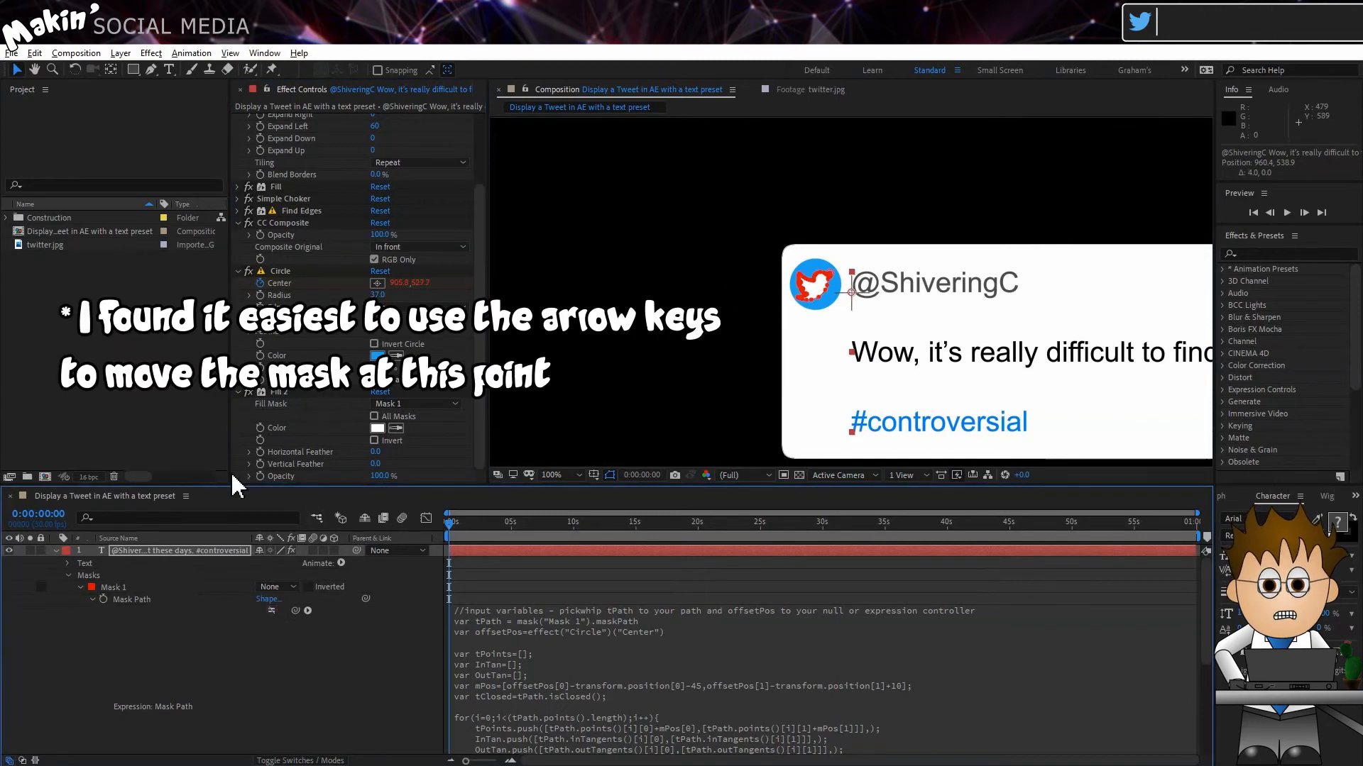
pyautogui.click(129, 586)
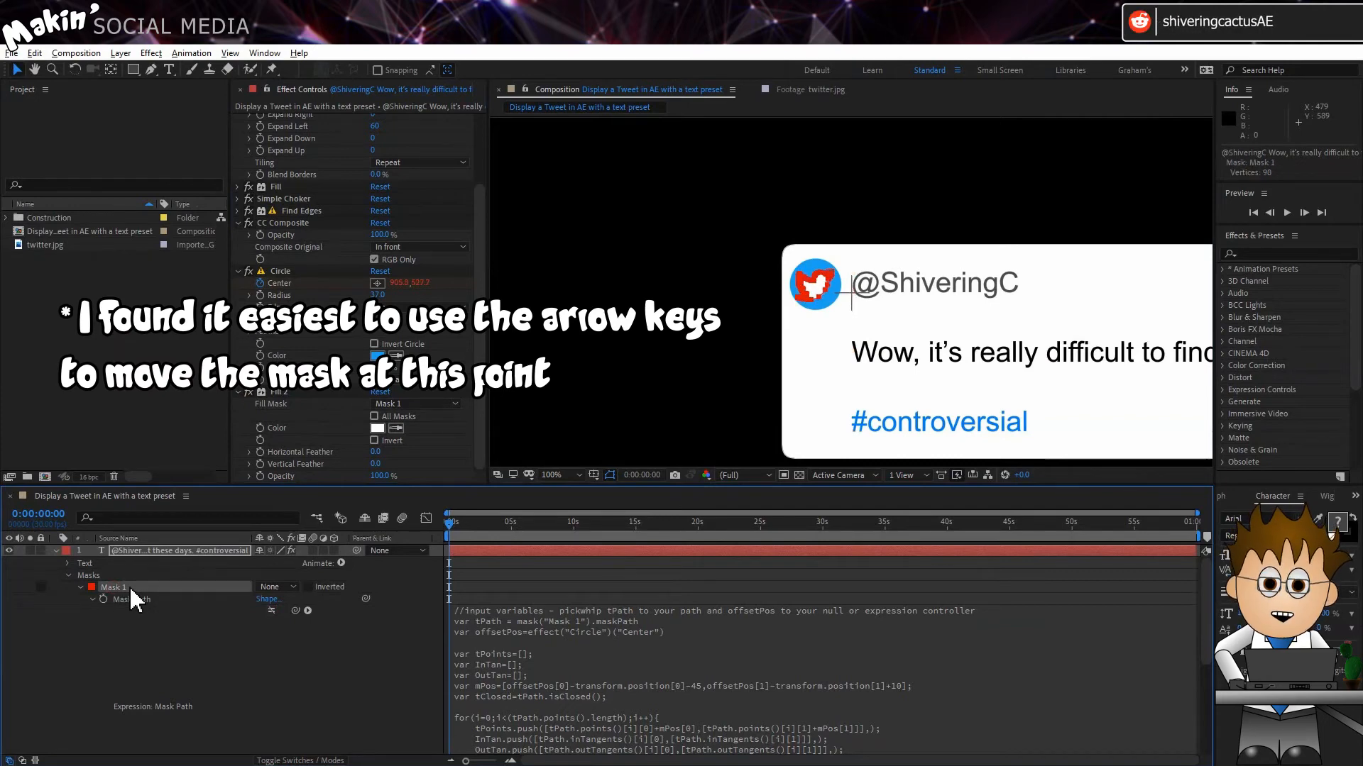
pyautogui.press('Right')
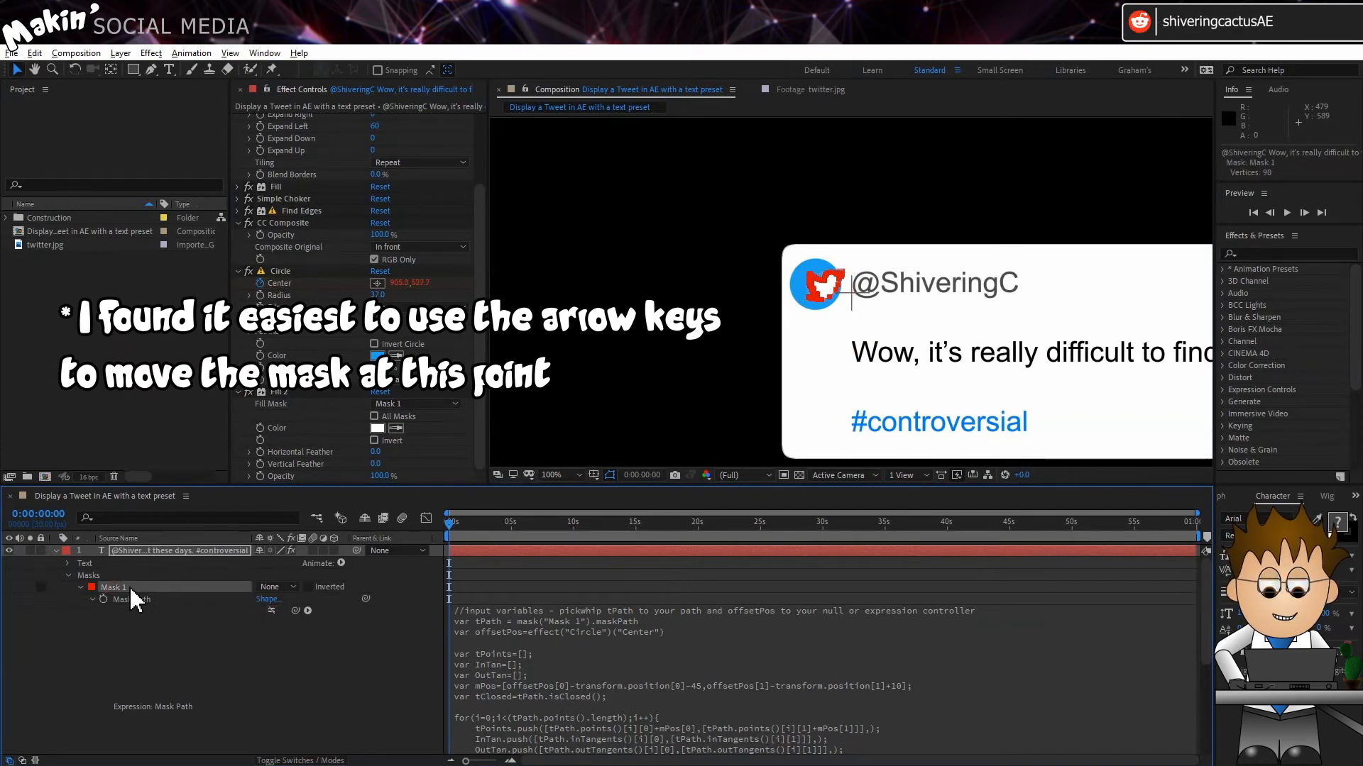
pyautogui.hotkey('shift', 'Right')
pyautogui.hotkey('shift', 'Right')
pyautogui.hotkey('shift', 'Right')
pyautogui.hotkey('shift', 'Right')
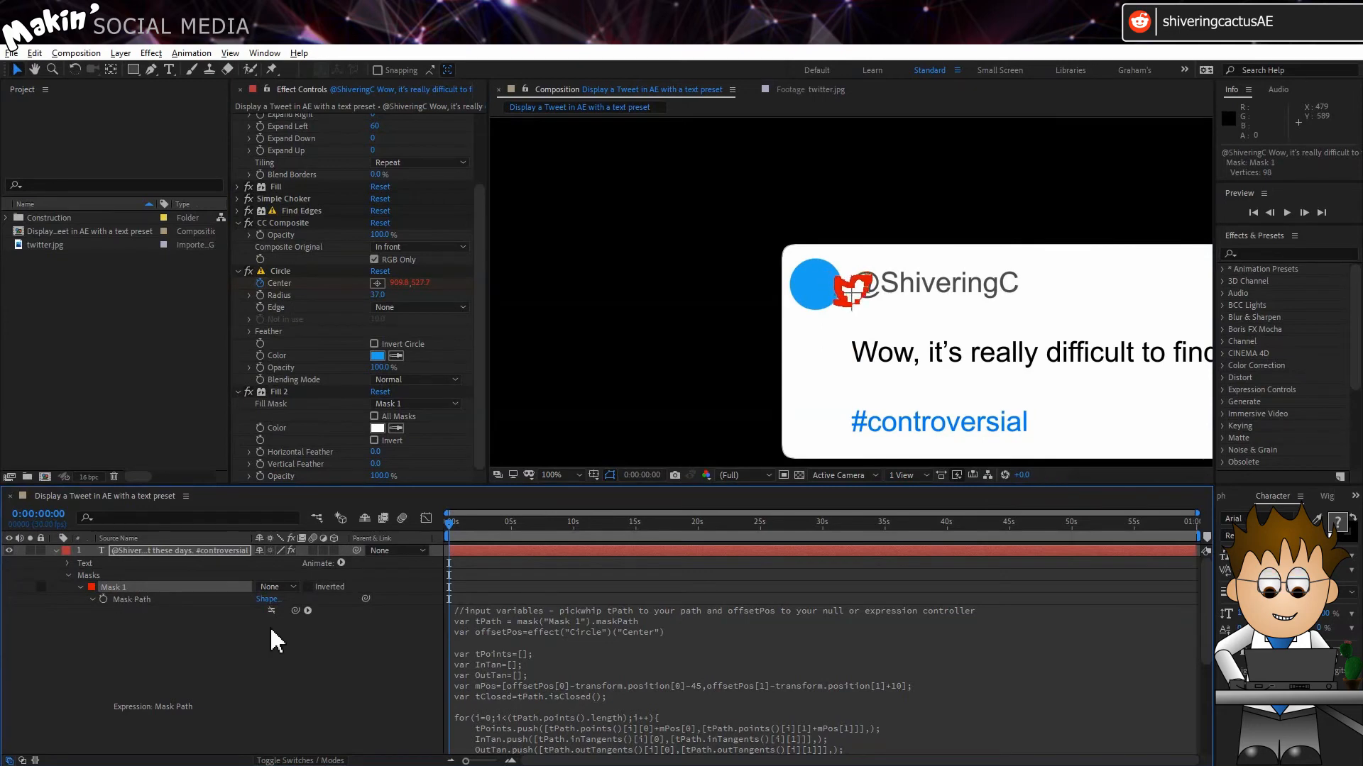
# Step: Keep shifting Mask 1 while toggling the Mask Path expression until the bird sits inside the blue circle with the expression enabled
pyautogui.click(272, 610)
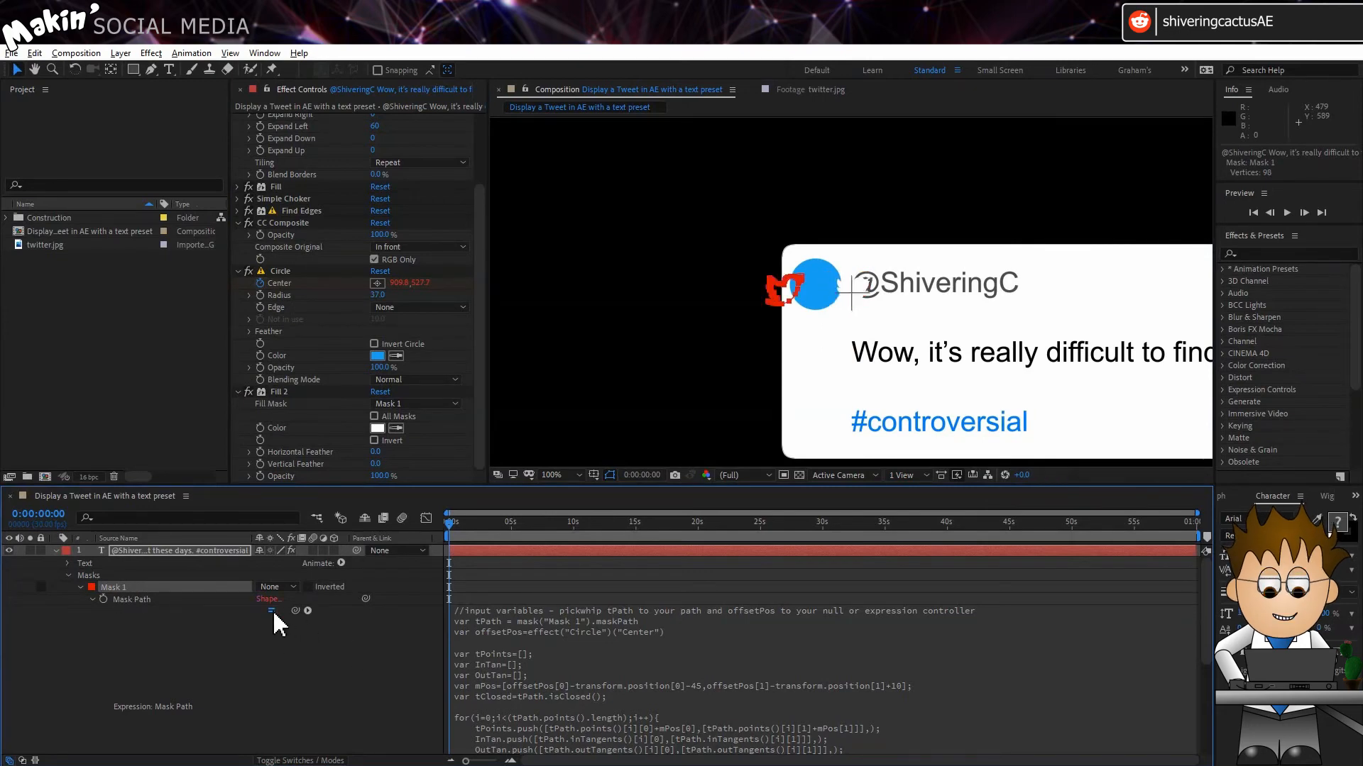
pyautogui.click(271, 610)
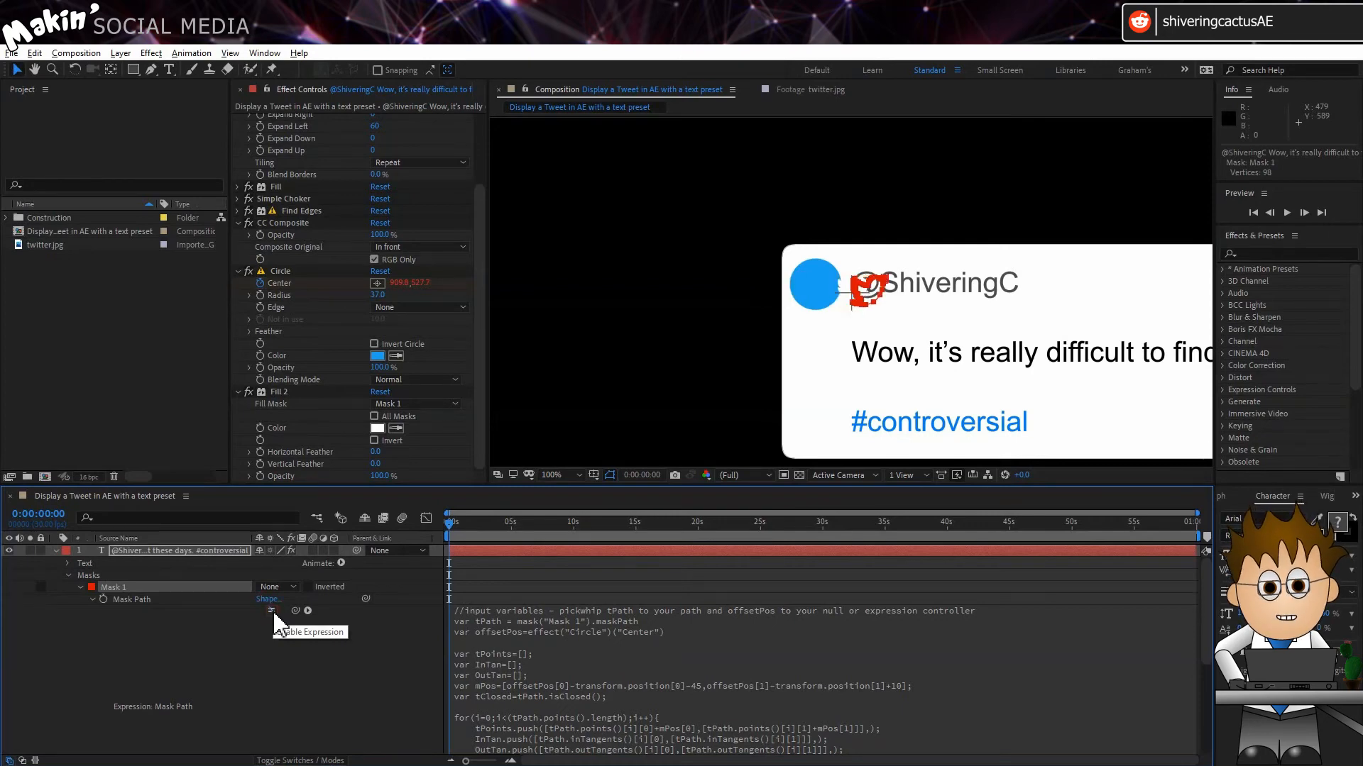
pyautogui.click(272, 611)
pyautogui.click(272, 610)
pyautogui.click(272, 610)
pyautogui.click(272, 610)
pyautogui.scroll(-5, 563, 236)
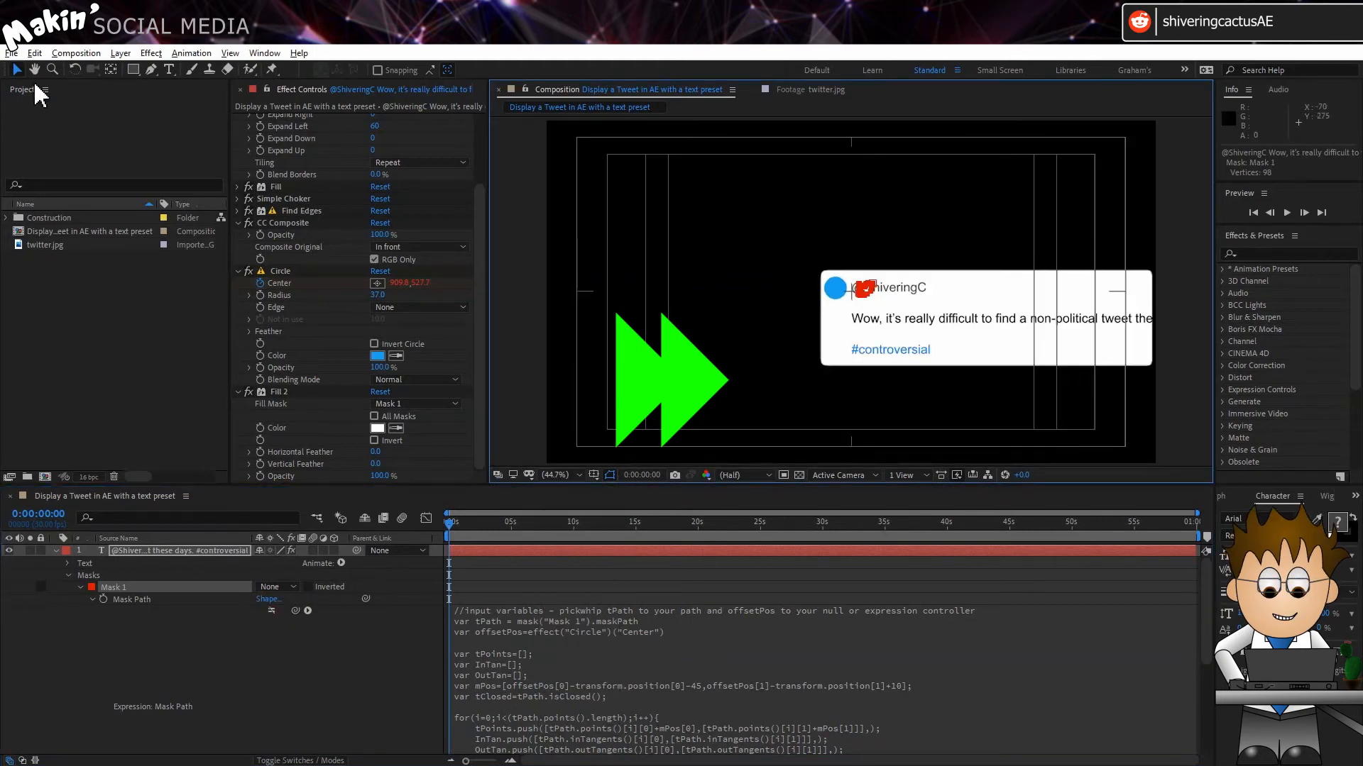
pyautogui.click(768, 299)
pyautogui.moveTo(764, 287); pyautogui.dragTo(753, 286)
pyautogui.click(272, 610)
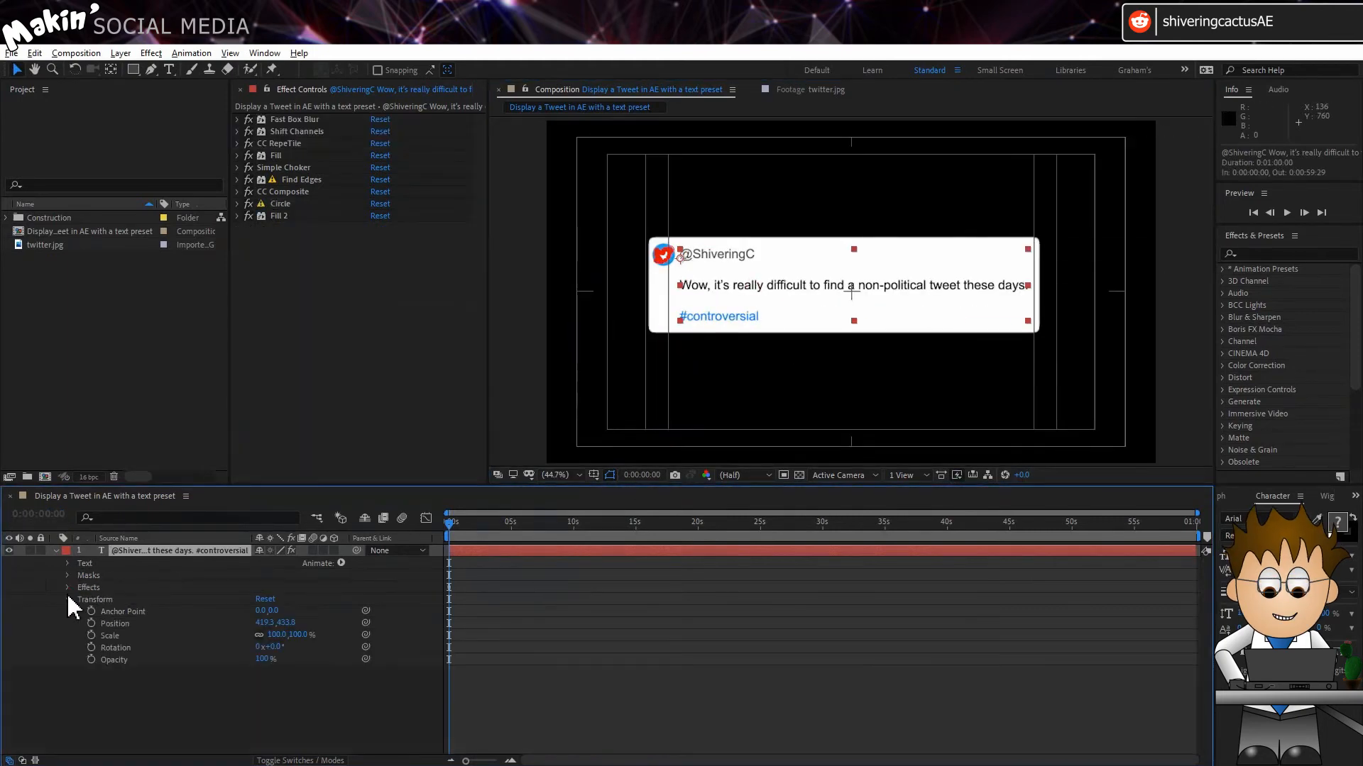
pyautogui.click(66, 599)
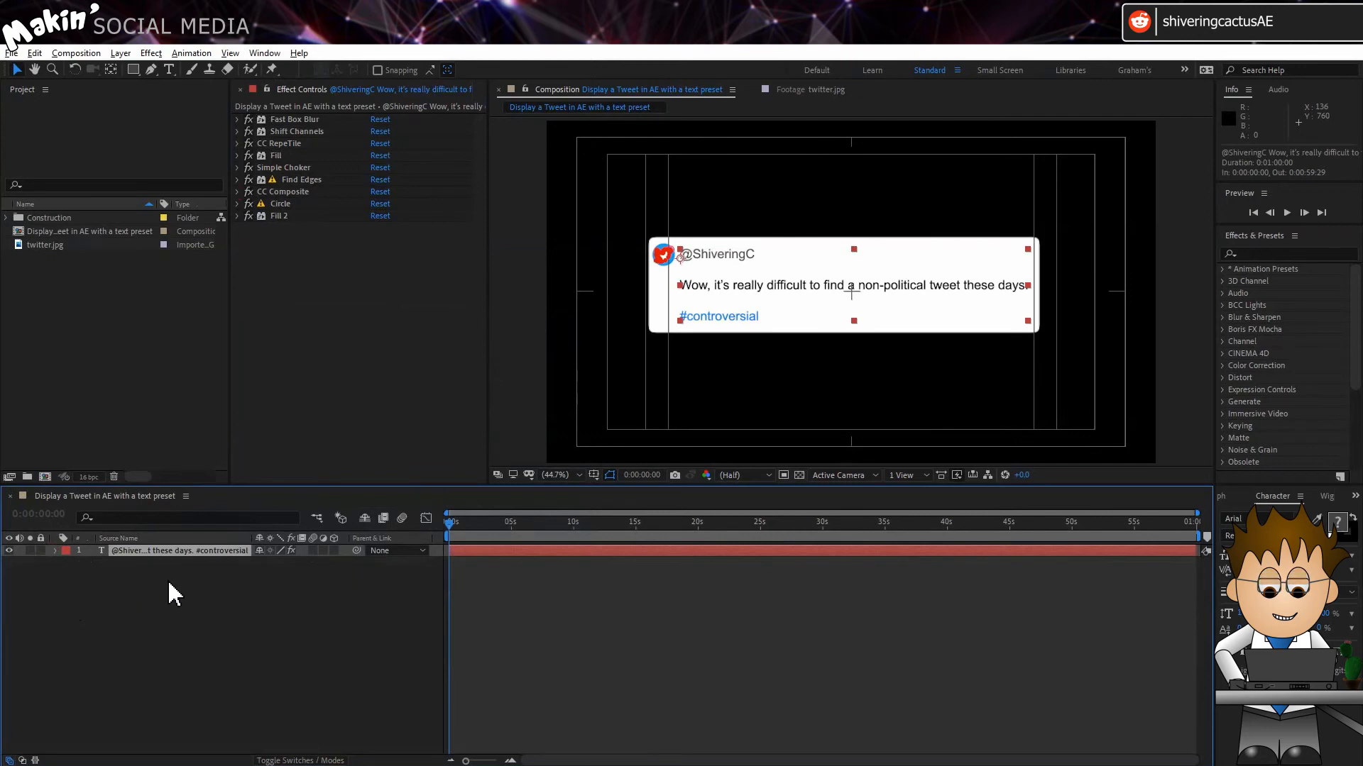
# Step: Expand the text layer's Masks and Effects groups and collapse Mask 1 so the mask and all the effects are listed
pyautogui.click(168, 579)
pyautogui.click(55, 551)
pyautogui.click(53, 551)
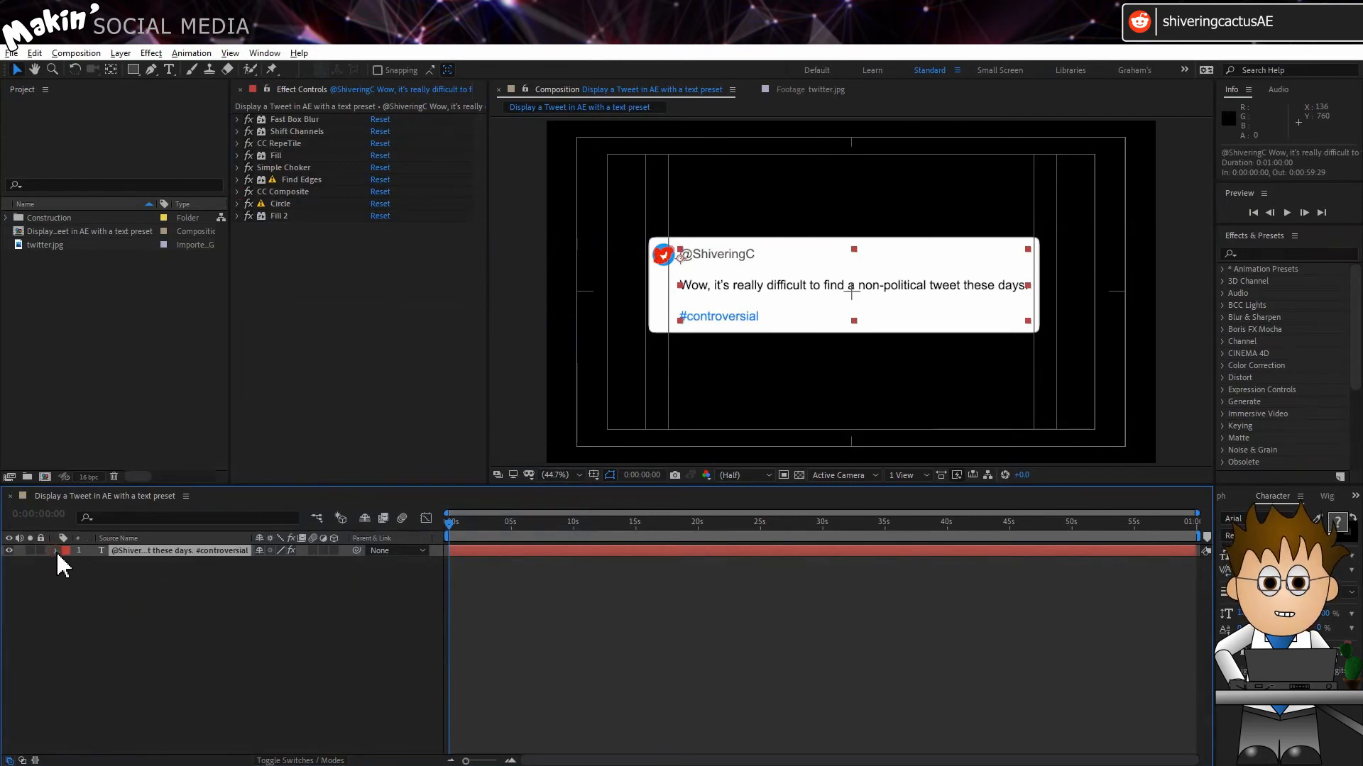
pyautogui.click(55, 551)
pyautogui.click(66, 576)
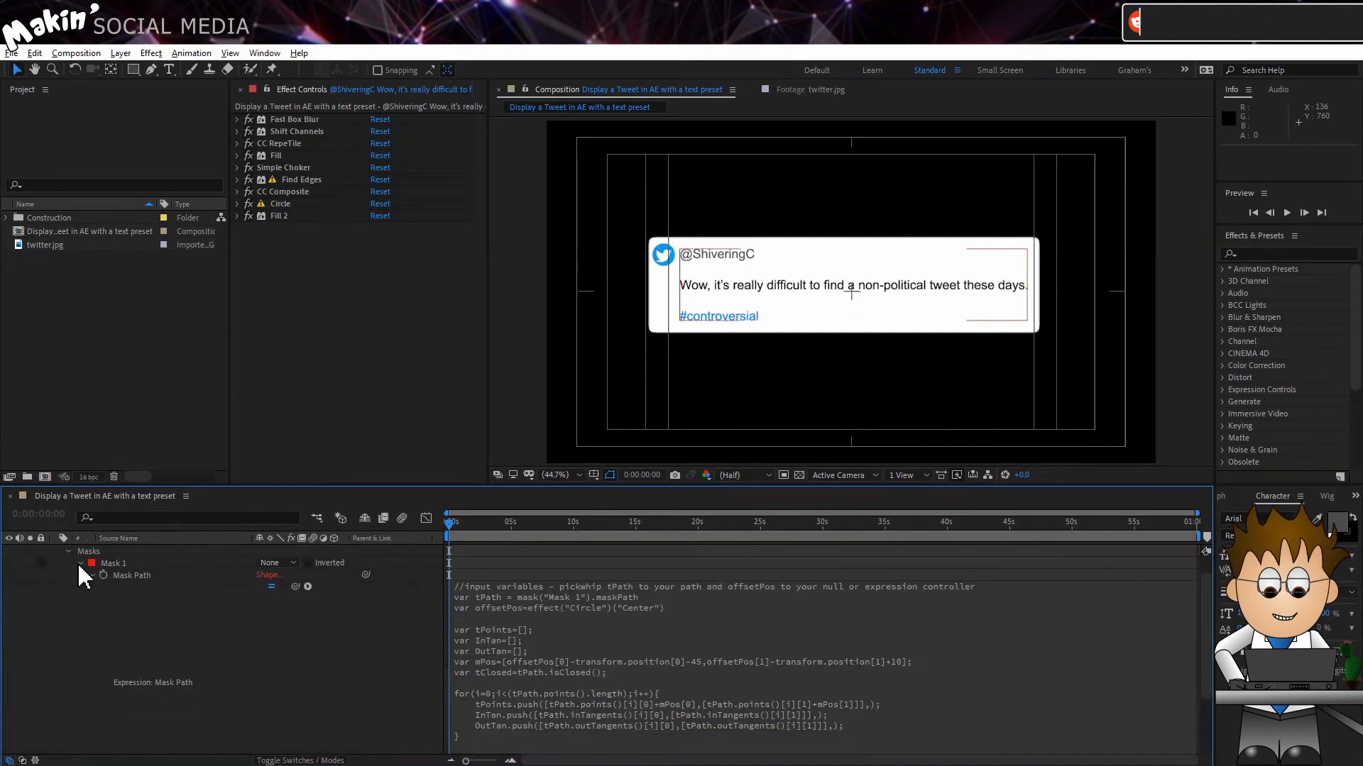
pyautogui.click(79, 587)
pyautogui.click(67, 600)
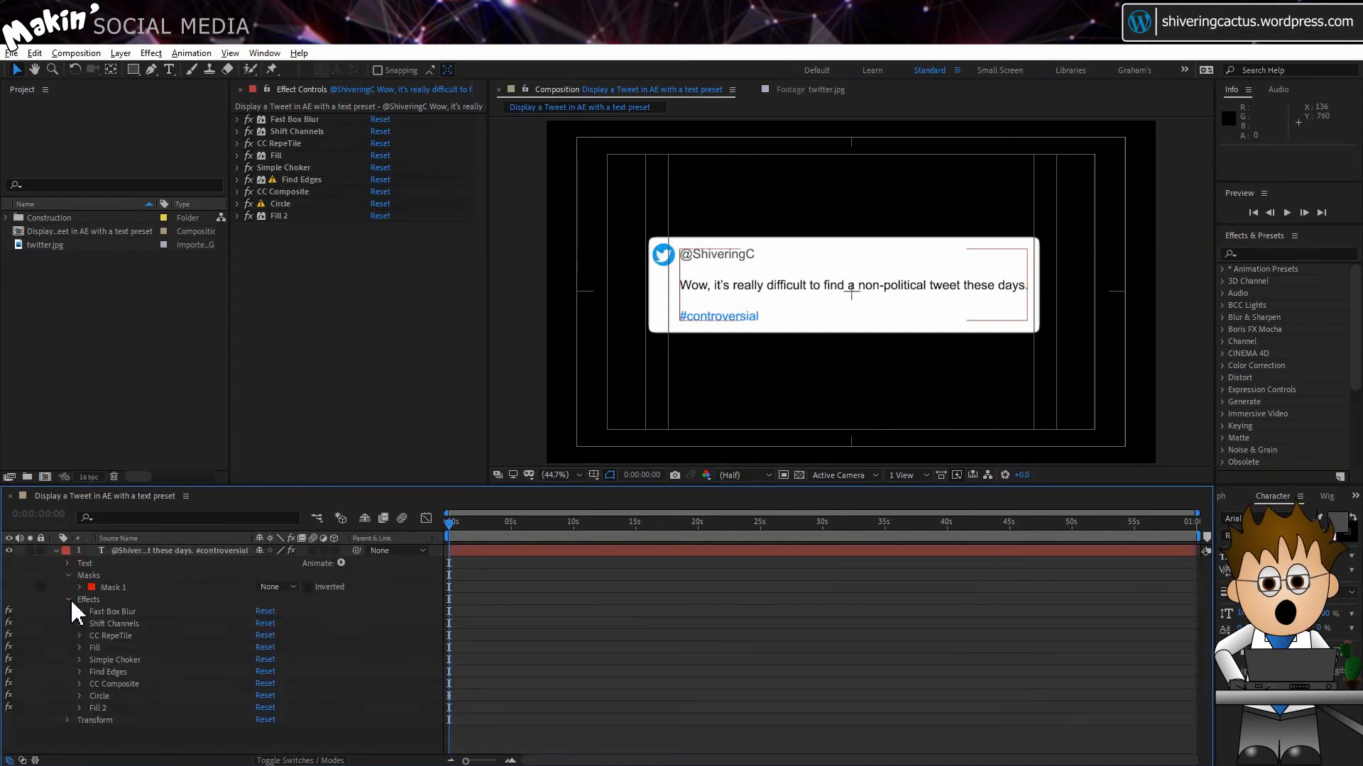
# Step: Select Mask 1 together with every effect from Fast Box Blur to Fill 2 and save them as an animation preset
pyautogui.click(113, 611)
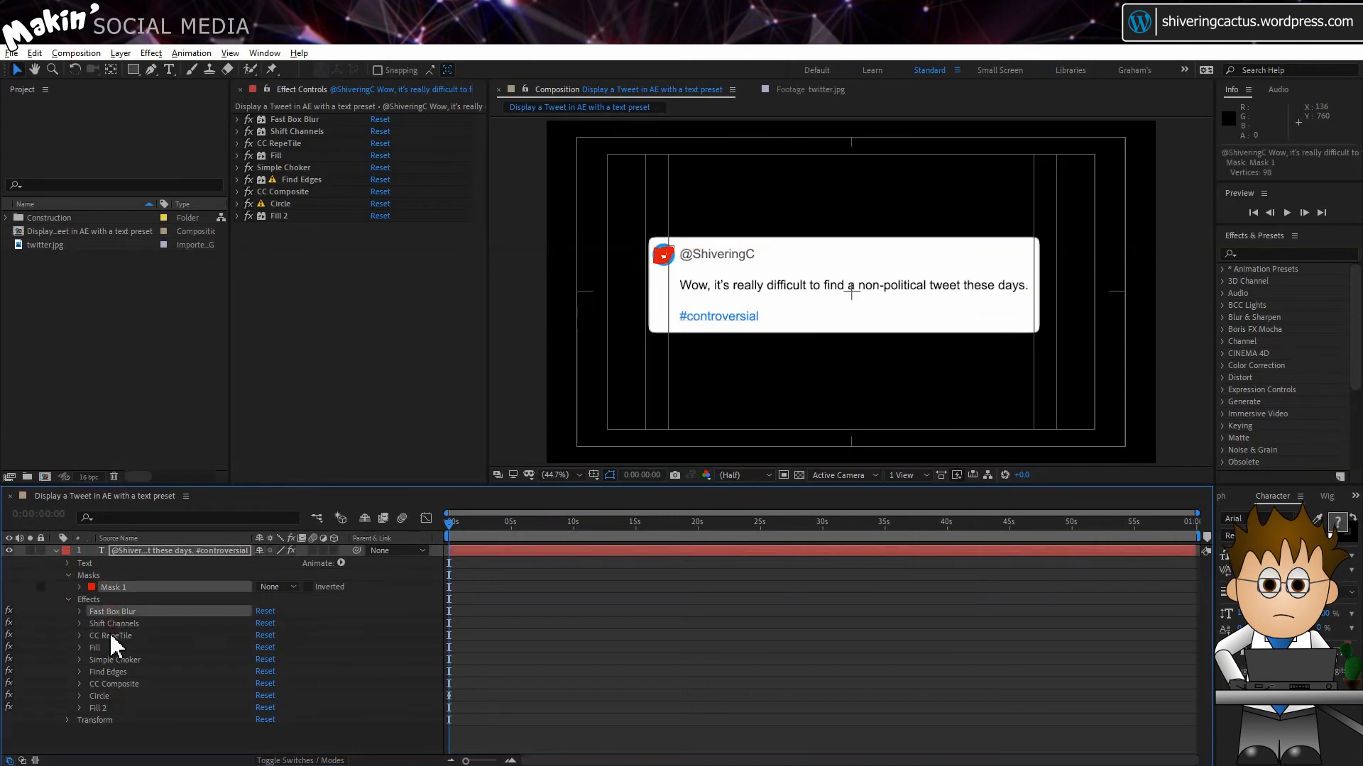
pyautogui.keyDown('ctrl'); pyautogui.click(112, 624); pyautogui.keyUp('ctrl')
pyautogui.keyDown('ctrl'); pyautogui.click(108, 636); pyautogui.keyUp('ctrl')
pyautogui.keyDown('ctrl'); pyautogui.click(106, 648); pyautogui.keyUp('ctrl')
pyautogui.keyDown('ctrl'); pyautogui.click(106, 660); pyautogui.keyUp('ctrl')
pyautogui.keyDown('ctrl'); pyautogui.click(107, 672); pyautogui.keyUp('ctrl')
pyautogui.keyDown('ctrl'); pyautogui.click(106, 684); pyautogui.keyUp('ctrl')
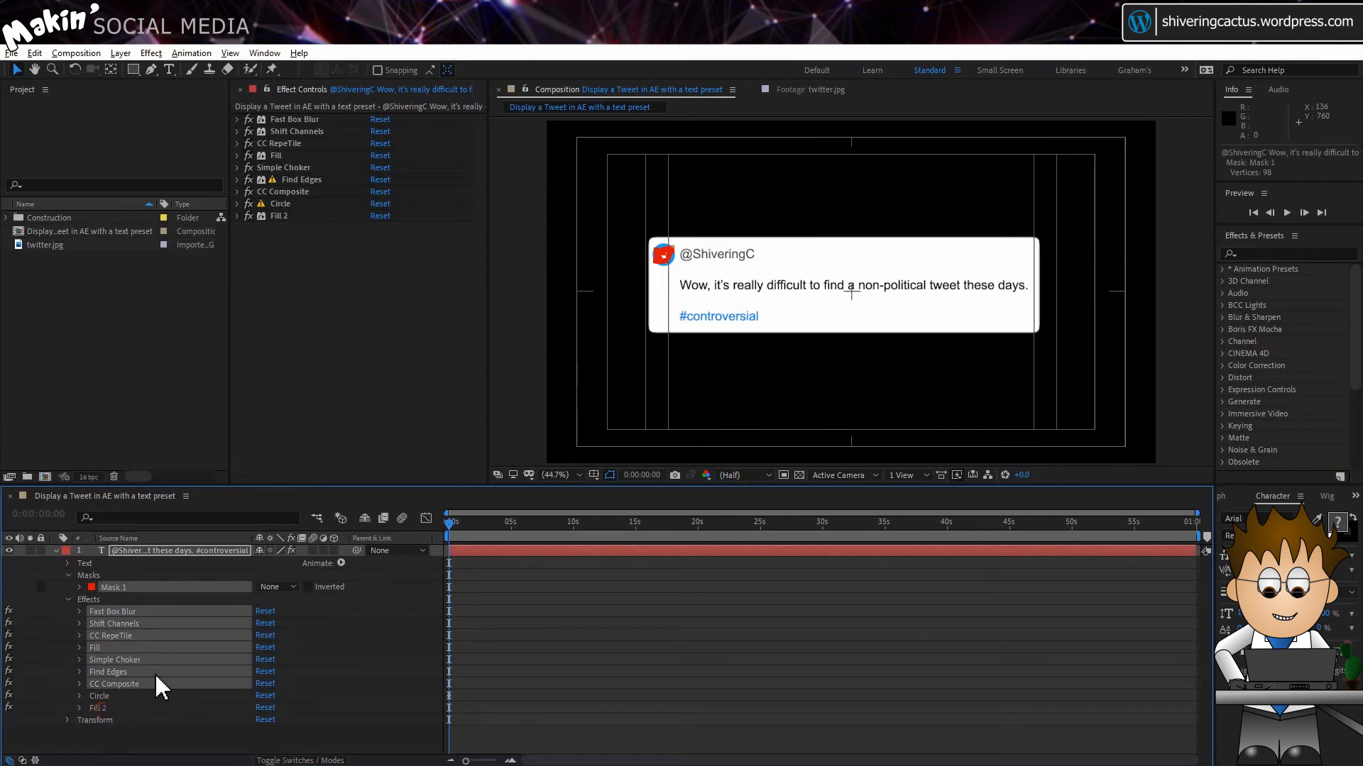
pyautogui.keyDown('ctrl'); pyautogui.click(105, 696); pyautogui.keyUp('ctrl')
pyautogui.keyDown('ctrl'); pyautogui.click(104, 709); pyautogui.keyUp('ctrl')
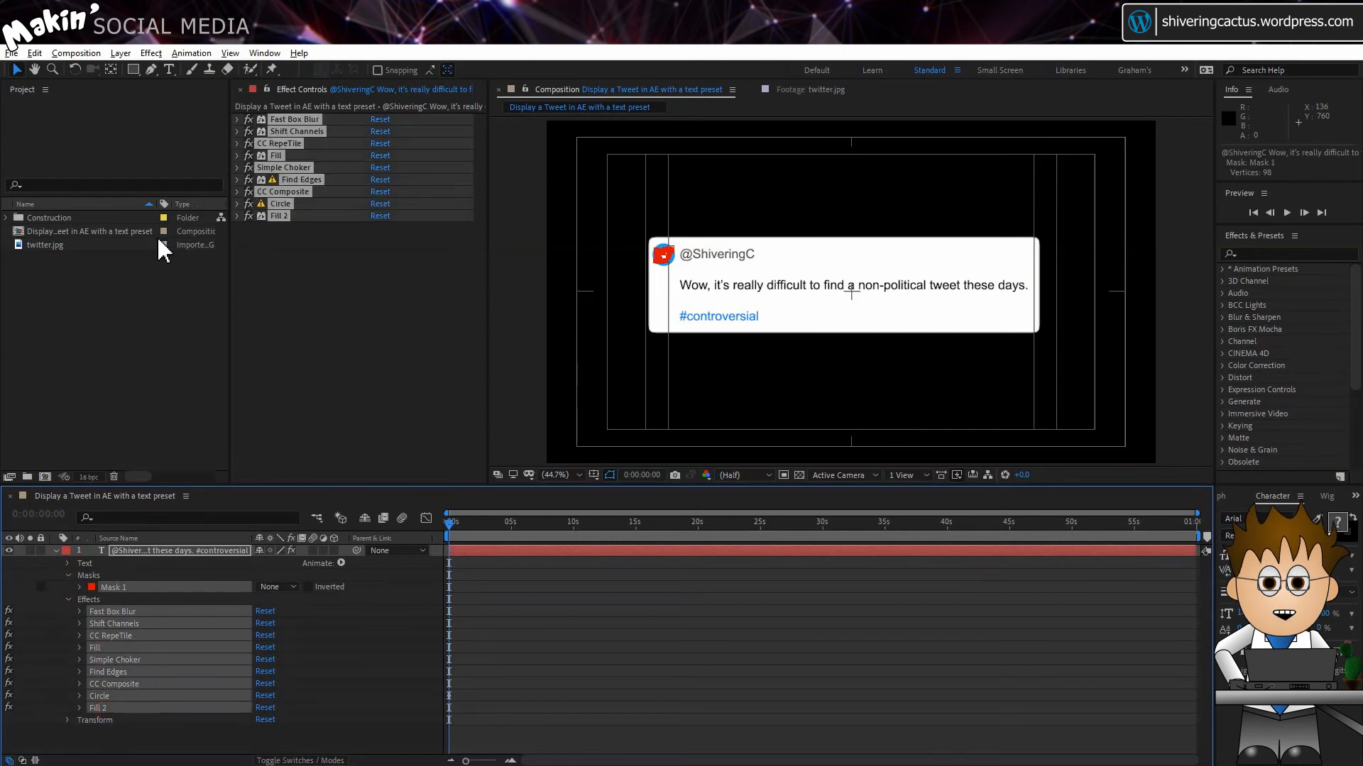
pyautogui.click(179, 55)
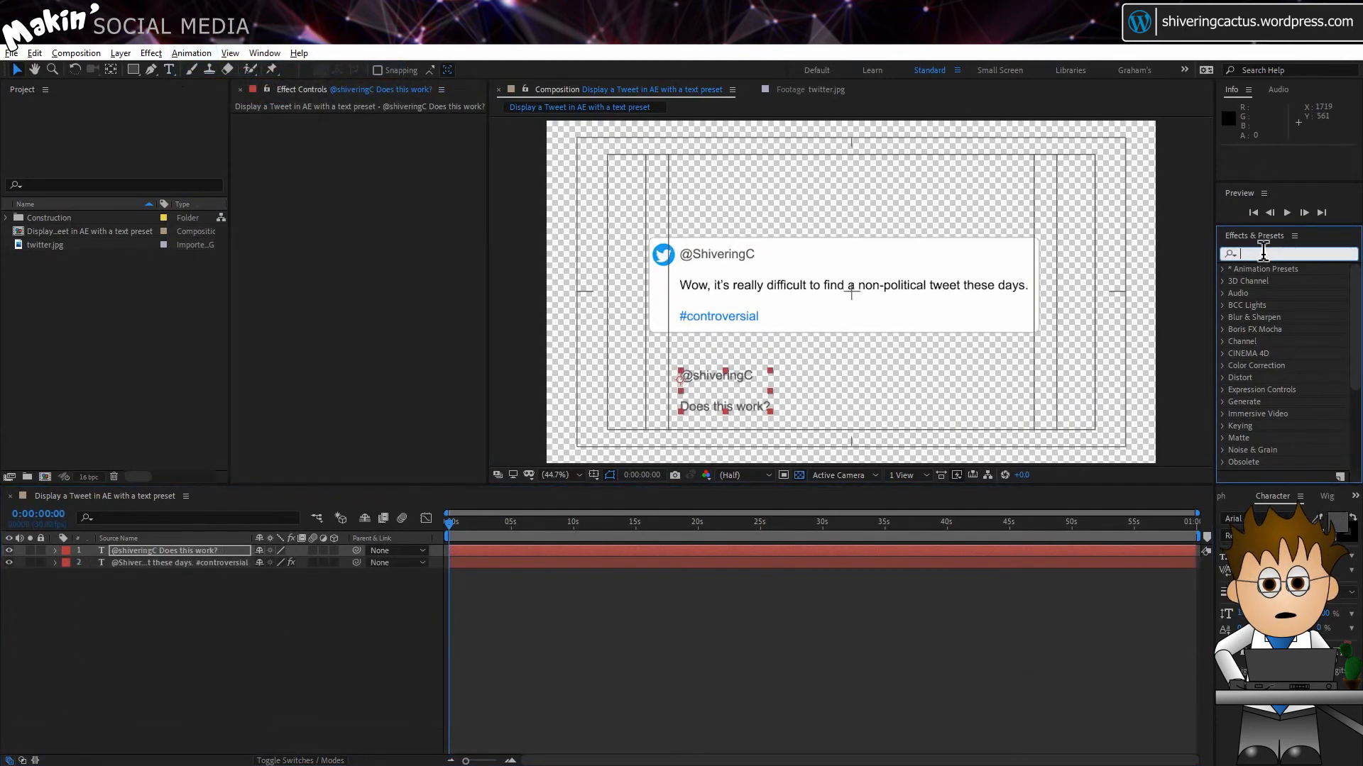
# Step: Search the effects and presets for "twee" and apply the Tweet user preset to the "Does this work?" text layer
pyautogui.write('tw')
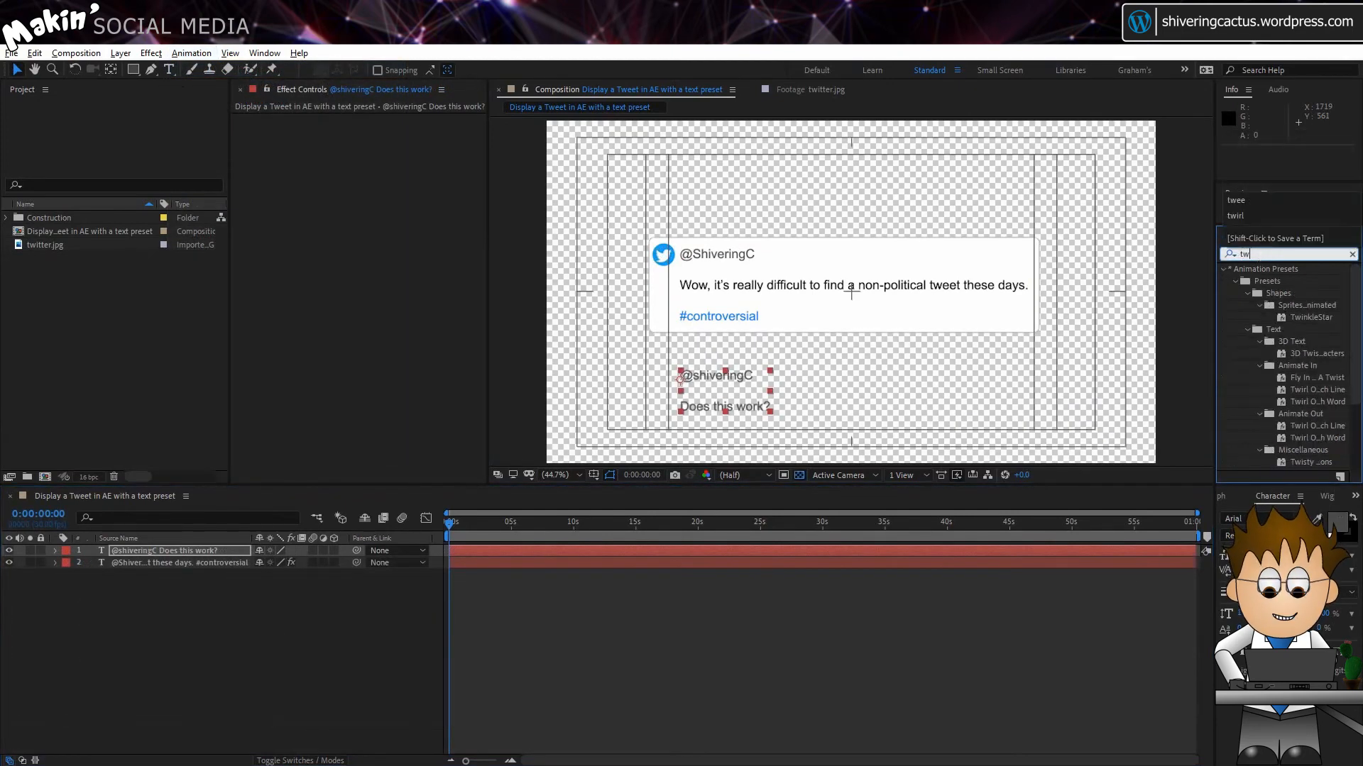
pyautogui.write('i')
pyautogui.press('BackSpace')
pyautogui.write('ee')
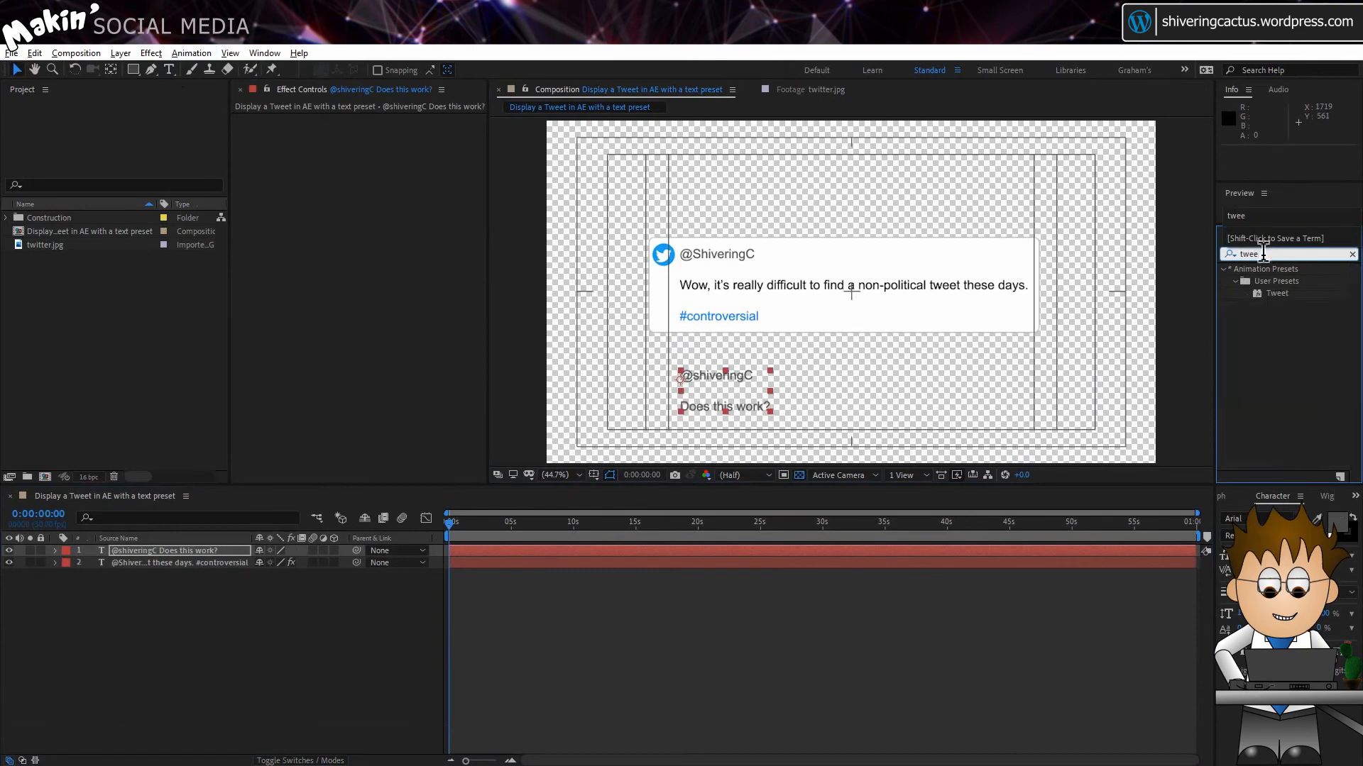
pyautogui.moveTo(1286, 298); pyautogui.dragTo(599, 550)
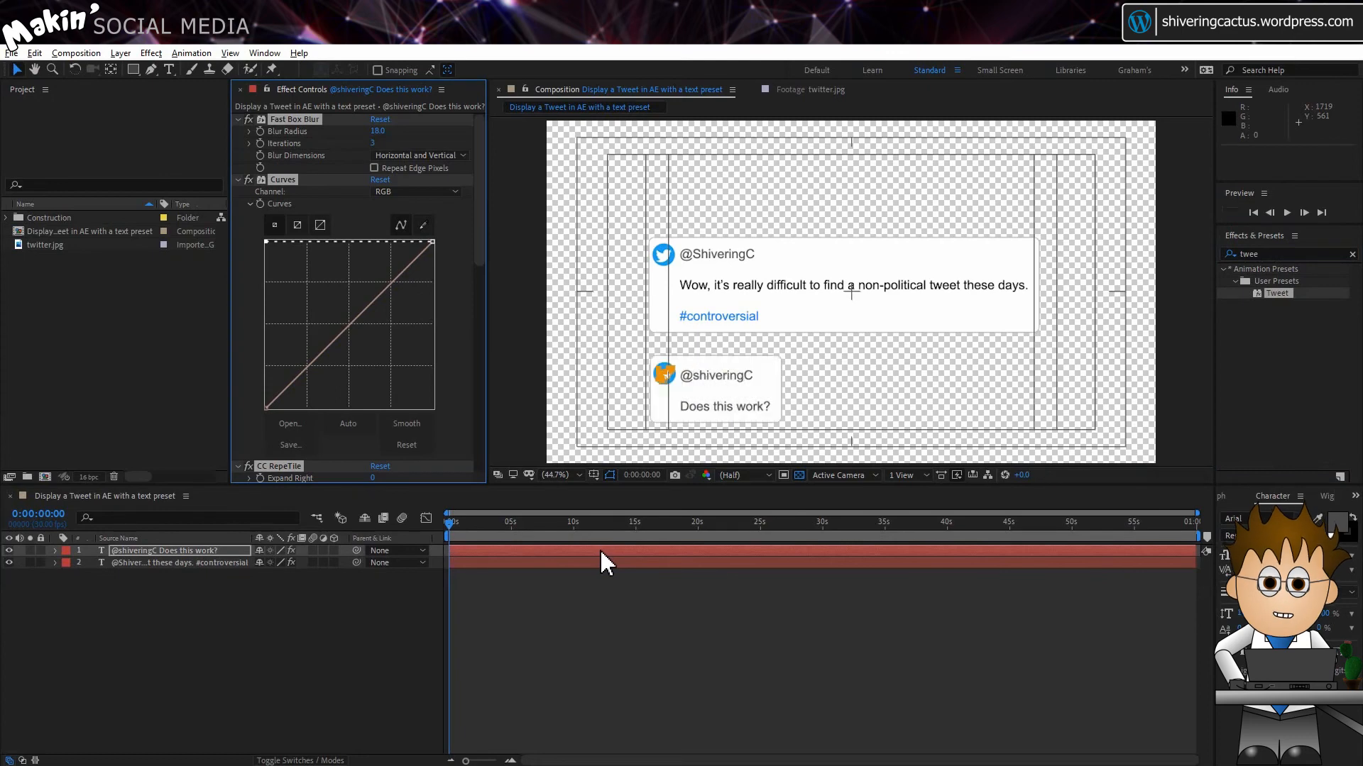
pyautogui.click(619, 577)
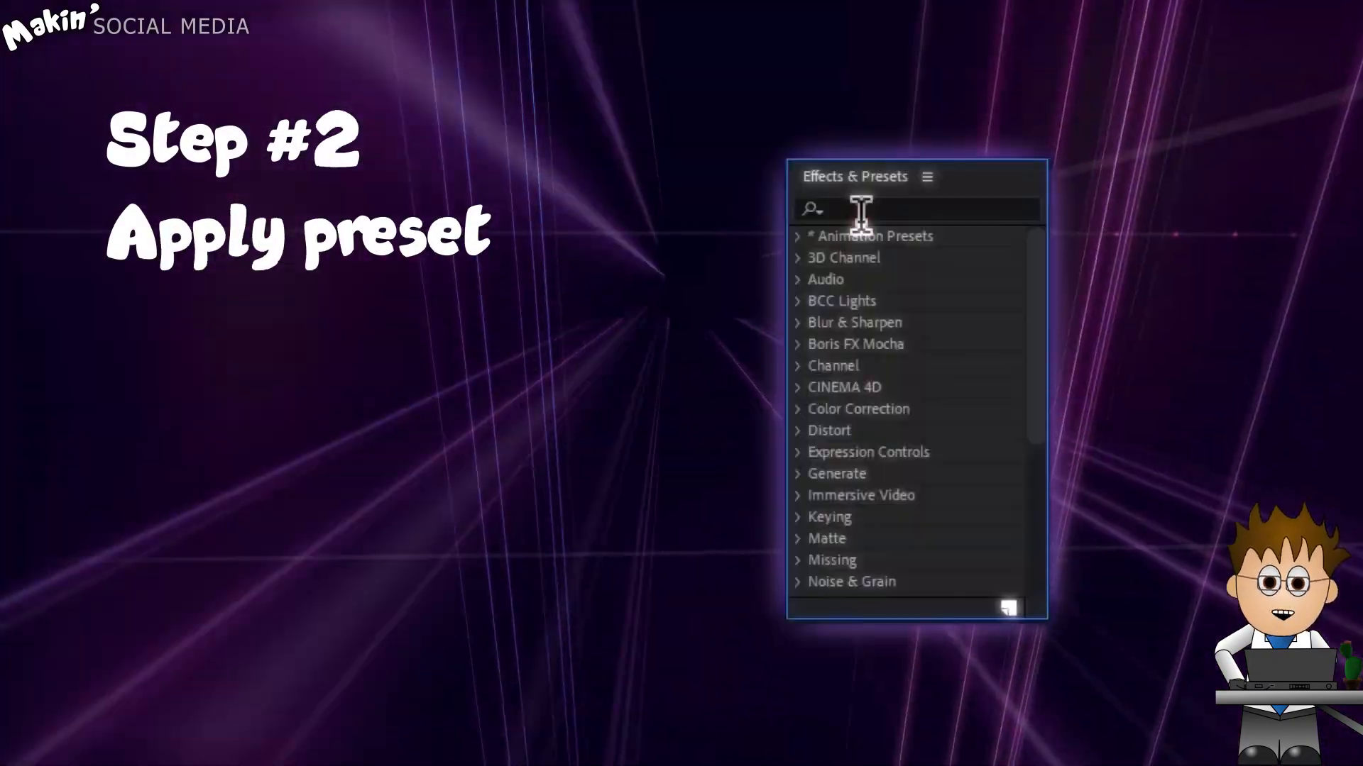
# Step: Search the presets for "tweet" and apply the Tweet preset to the "Quoting my own Tweet #preset #adobeAE" text layer
pyautogui.click(861, 210)
pyautogui.write('tweet')
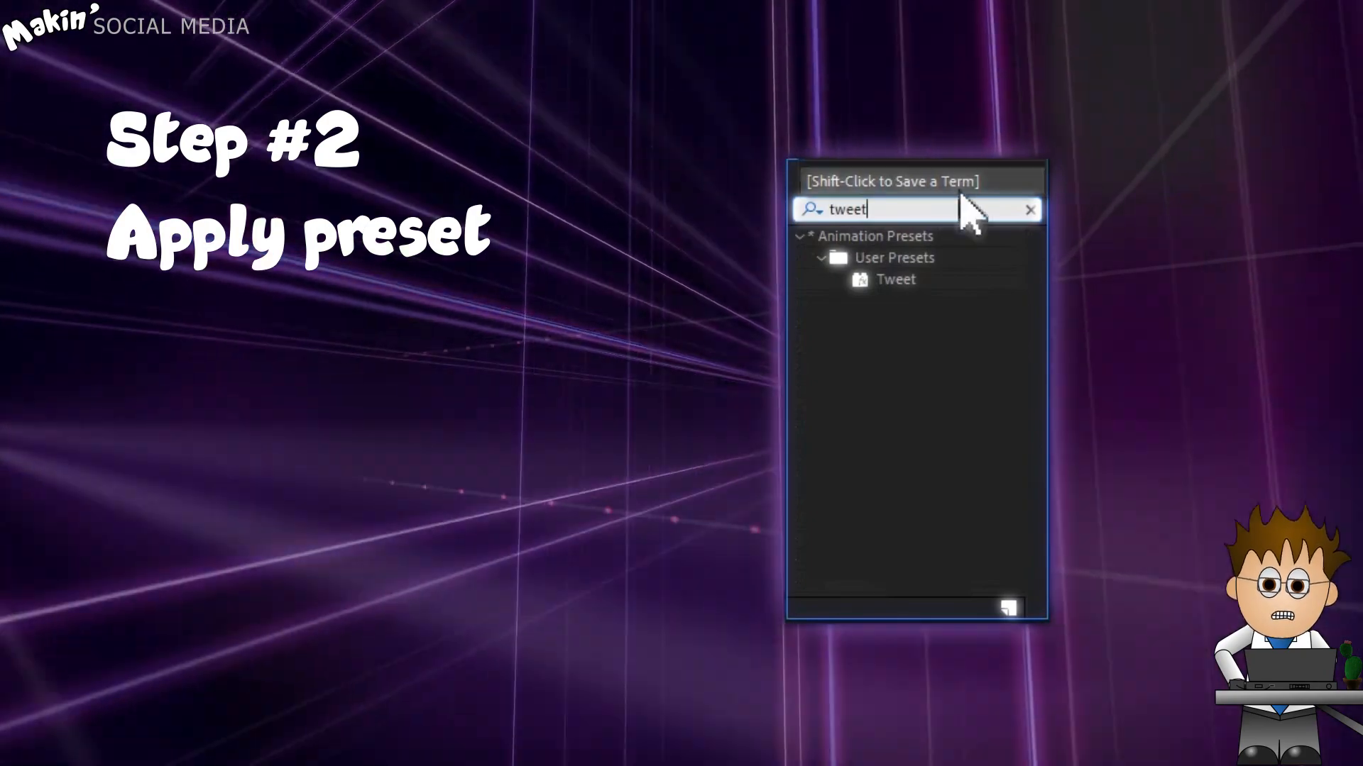
pyautogui.click(908, 279)
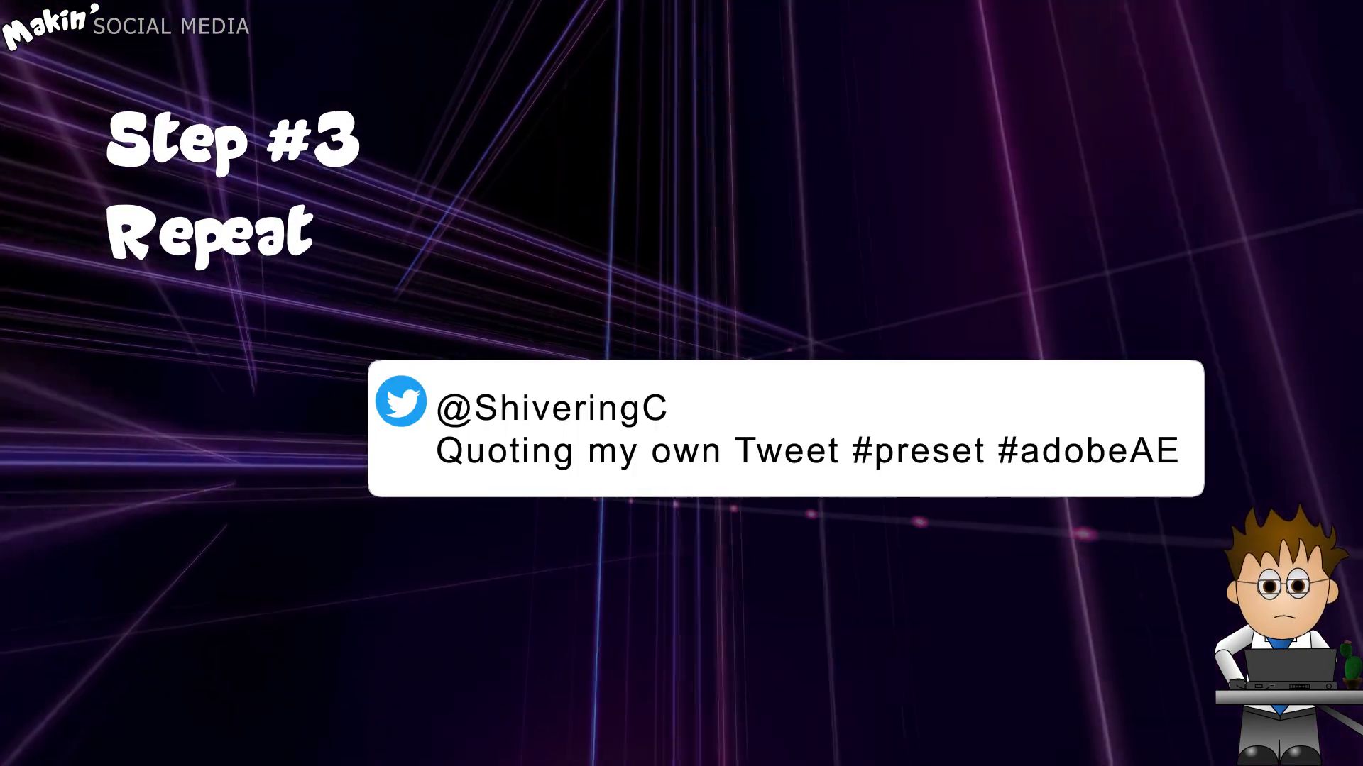